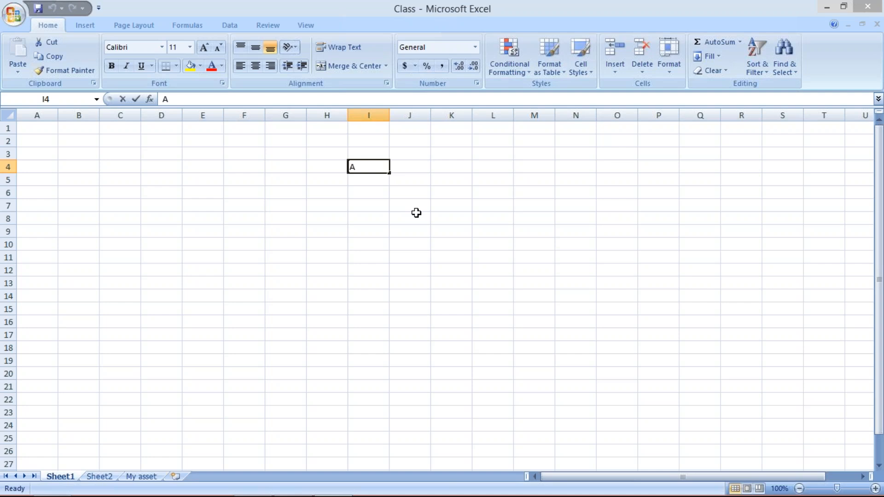
Step: Enter APRIL in cell I4 and MARCH in cell J4 of Sheet1
{"action": "type", "text": "PRIL"}
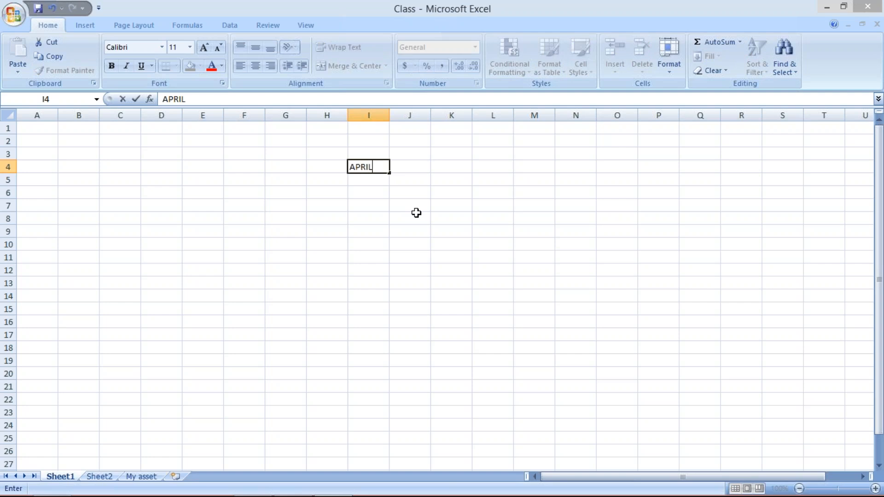
{"action": "key", "text": "Tab"}
{"action": "type", "text": "M"}
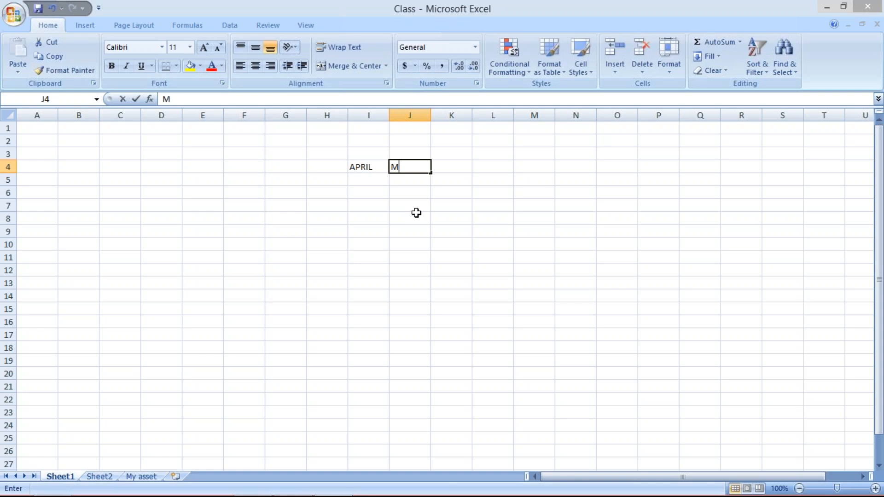
{"action": "type", "text": "ARCH"}
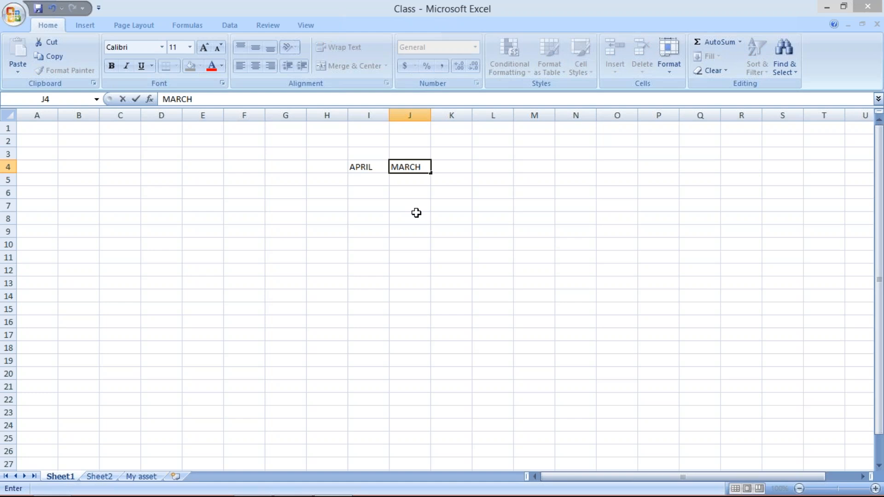
{"action": "key", "text": "Return"}
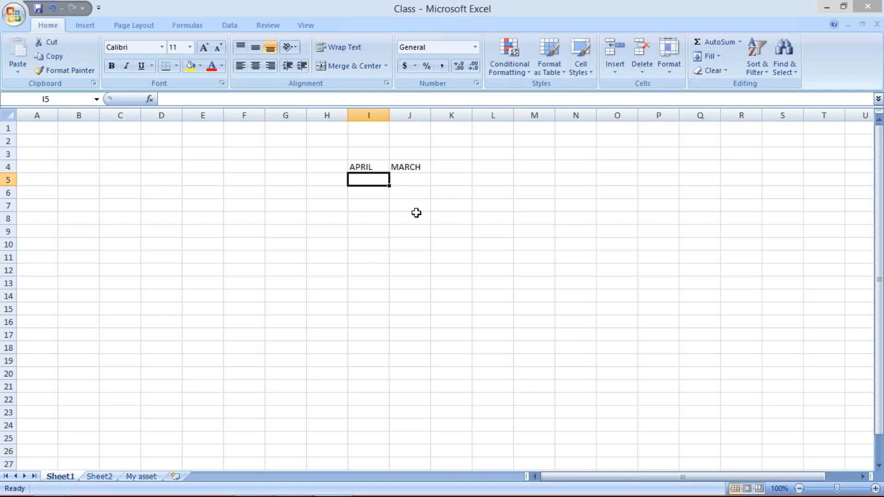
Step: Enter JAN in cell I5 and DEC. in cell J5, directly below the April–March pair
{"action": "type", "text": "JAN"}
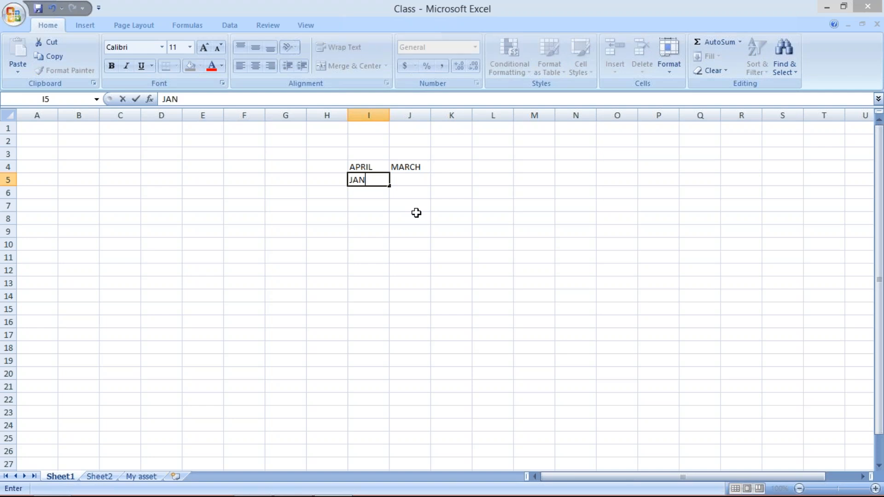
{"action": "key", "text": "Tab"}
{"action": "type", "text": "DEC"}
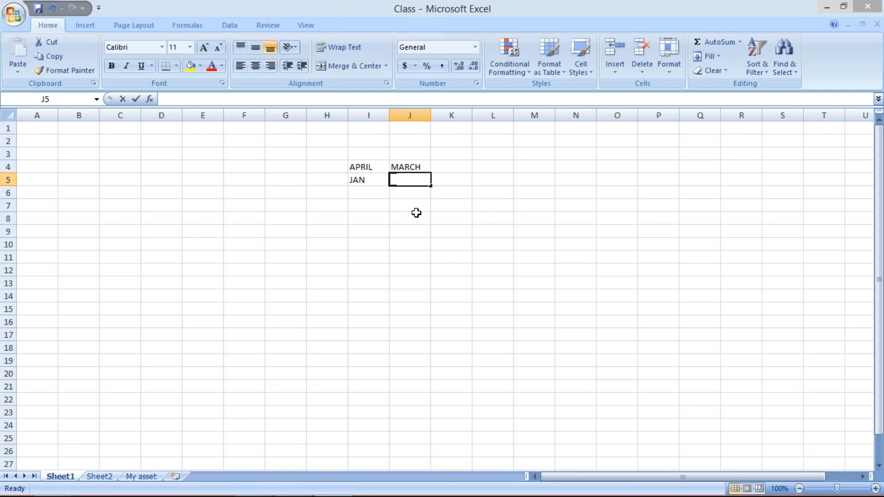
{"action": "type", "text": "."}
{"action": "key", "text": "Return"}
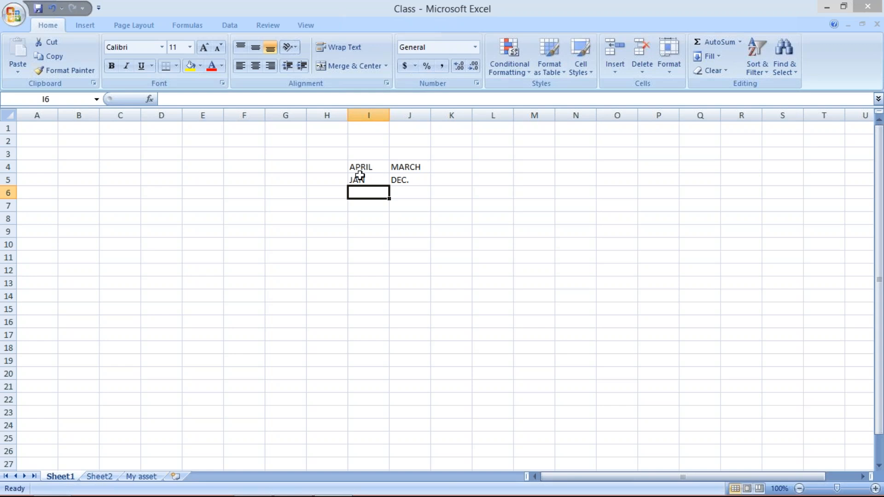
{"action": "left_click", "coordinate": [443, 178]}
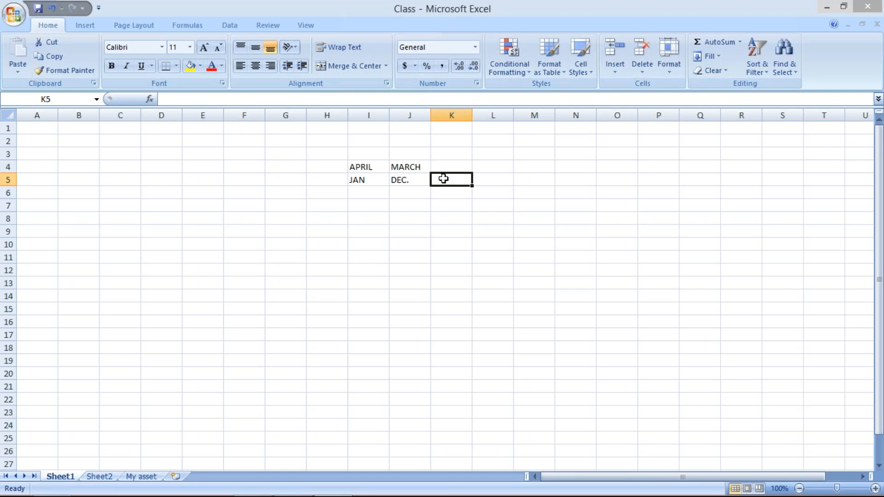
{"action": "left_click", "coordinate": [360, 164]}
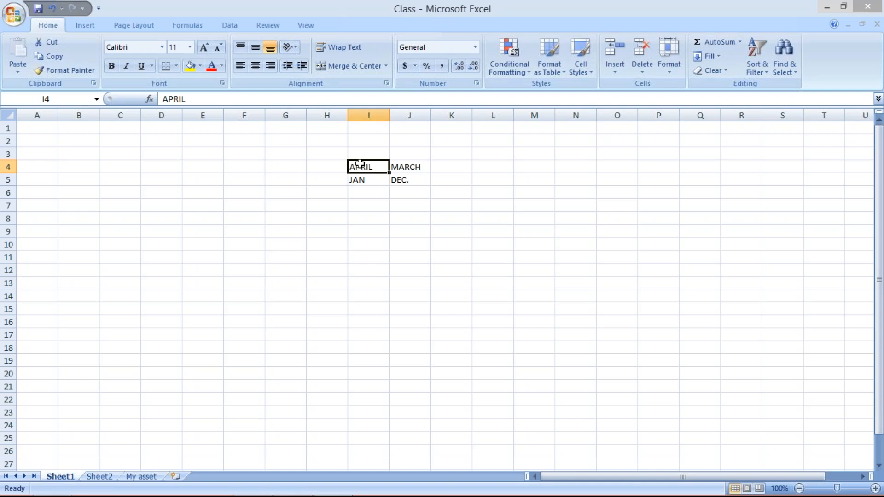
{"action": "left_click", "coordinate": [454, 168]}
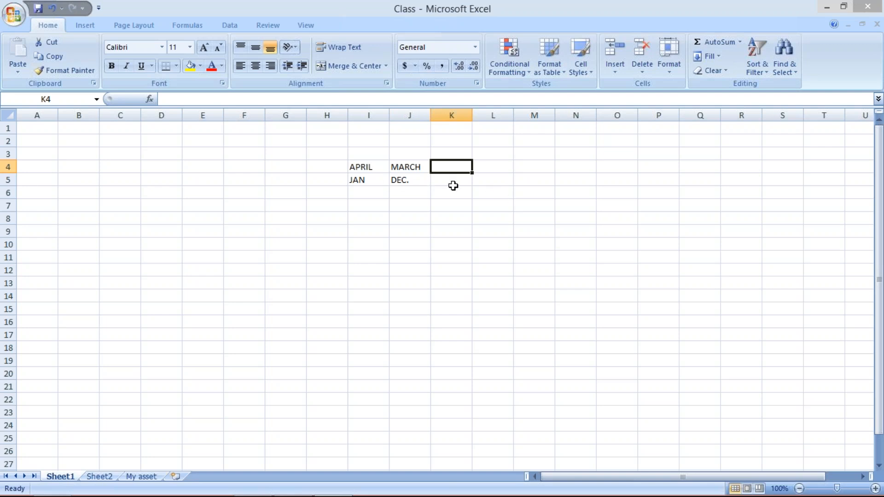
Step: Label the January–December row CAL. YEAR in cell K5 and autofit column K to the text
{"action": "left_click", "coordinate": [454, 181]}
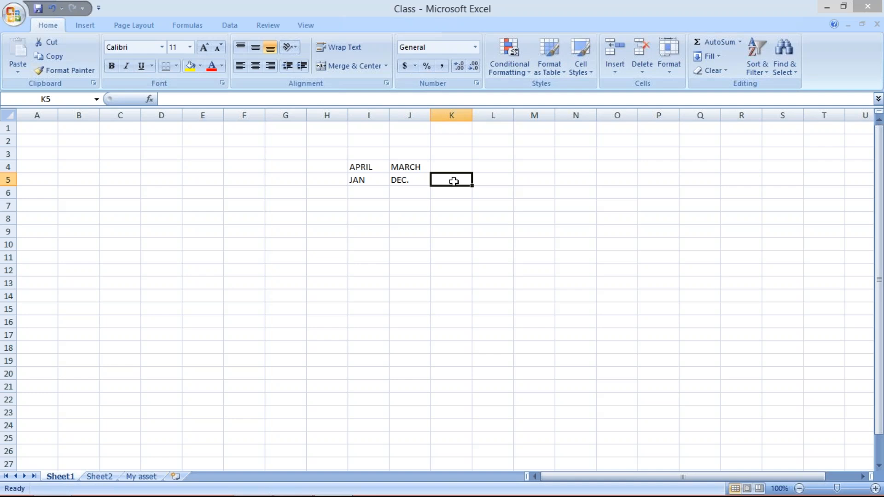
{"action": "type", "text": "CAL"}
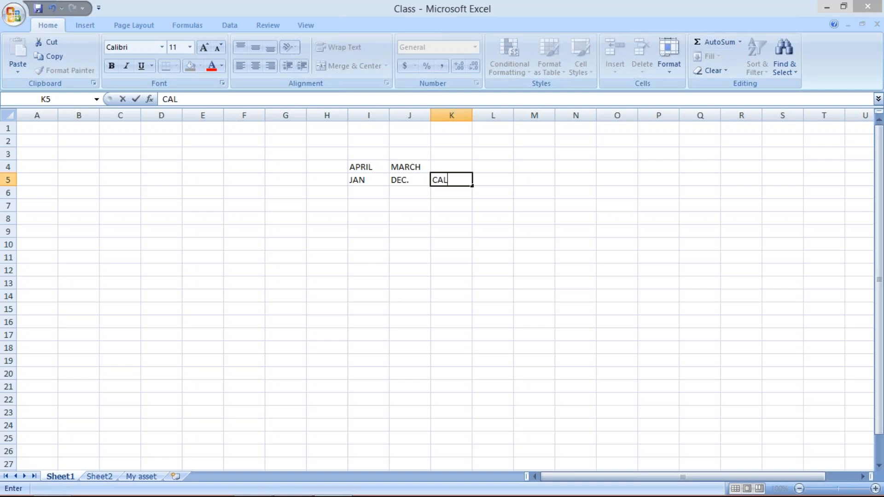
{"action": "type", "text": ". YEAR"}
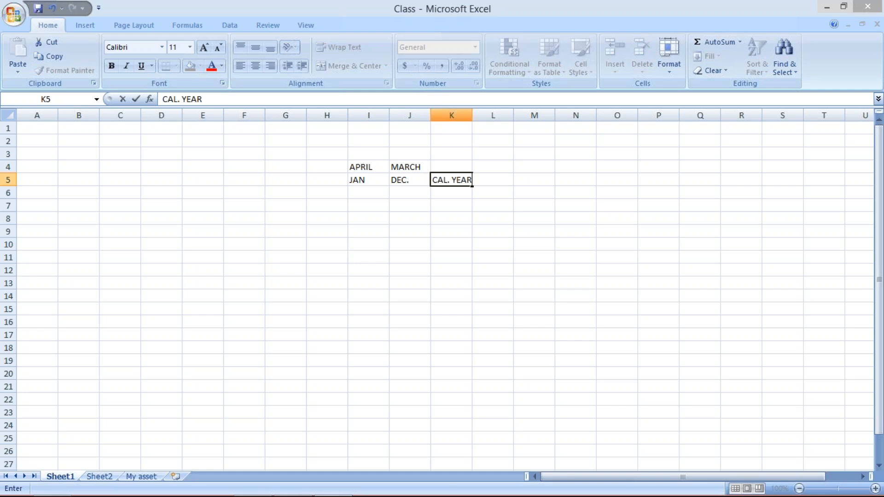
{"action": "left_click", "coordinate": [470, 113]}
{"action": "double_click", "coordinate": [470, 114]}
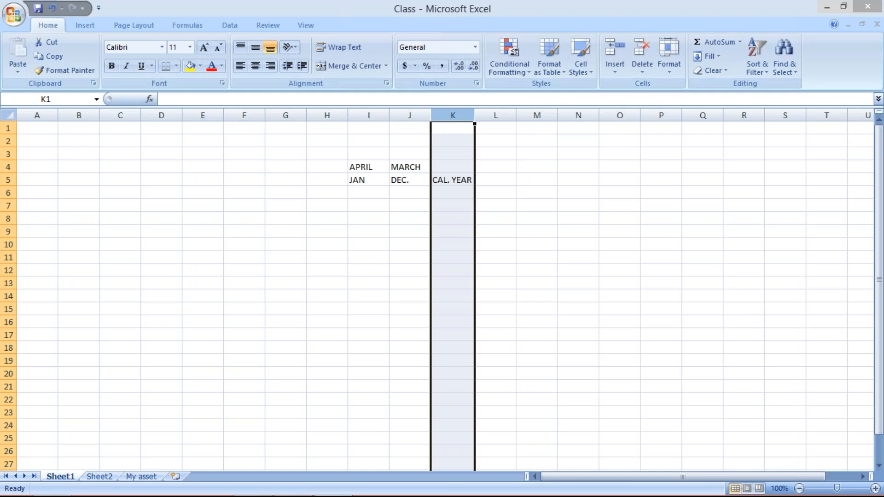
Step: Label the April–March row NON. C. YEAR in cell K4 and autofit column K again
{"action": "left_click", "coordinate": [439, 165]}
{"action": "type", "text": "N"}
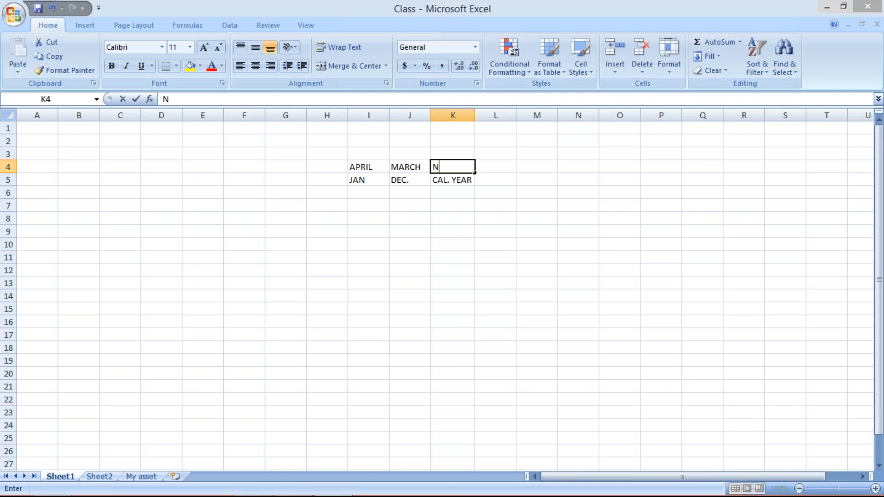
{"action": "type", "text": "ON. C"}
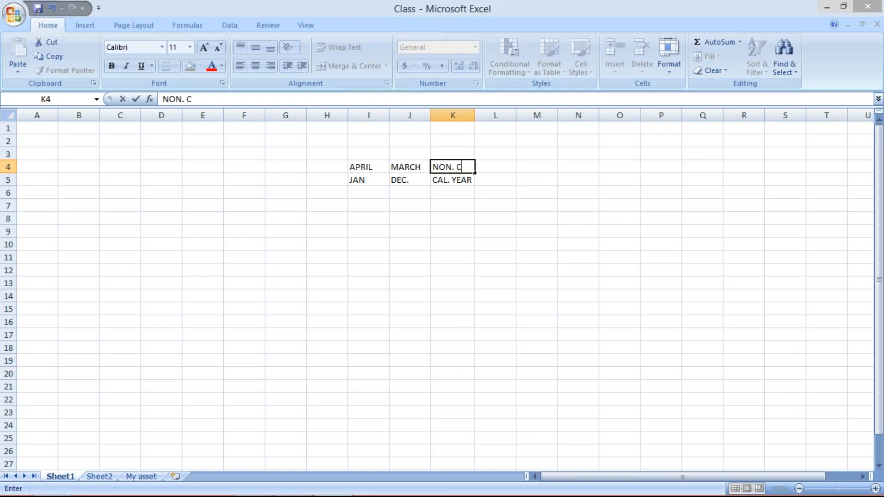
{"action": "type", "text": ". YEAR"}
{"action": "key", "text": "Return"}
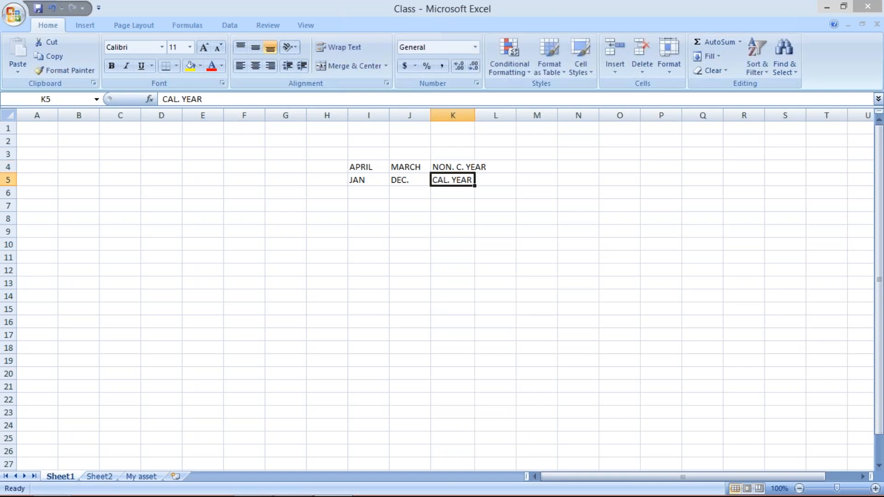
{"action": "double_click", "coordinate": [475, 114]}
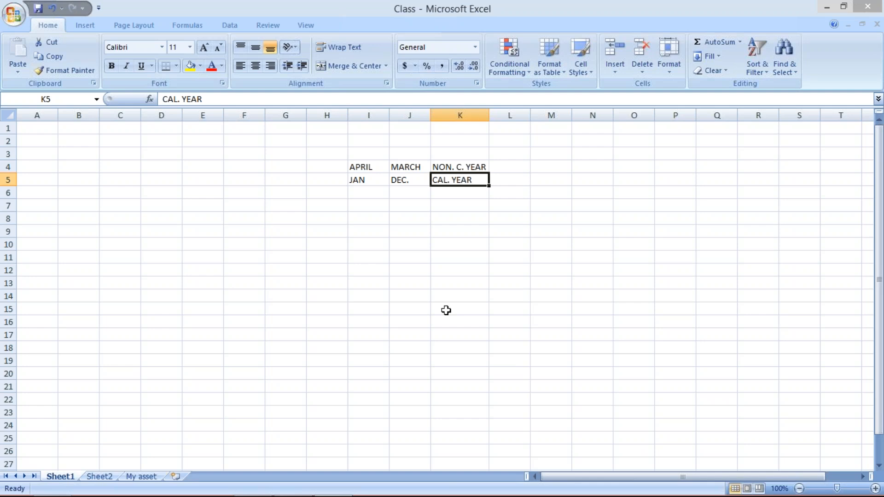
Step: Review the start month, end month and year type of both rows in cells I4:K5
{"action": "left_click", "coordinate": [363, 179]}
{"action": "left_click", "coordinate": [400, 180]}
{"action": "left_click", "coordinate": [447, 178]}
{"action": "left_click", "coordinate": [366, 167]}
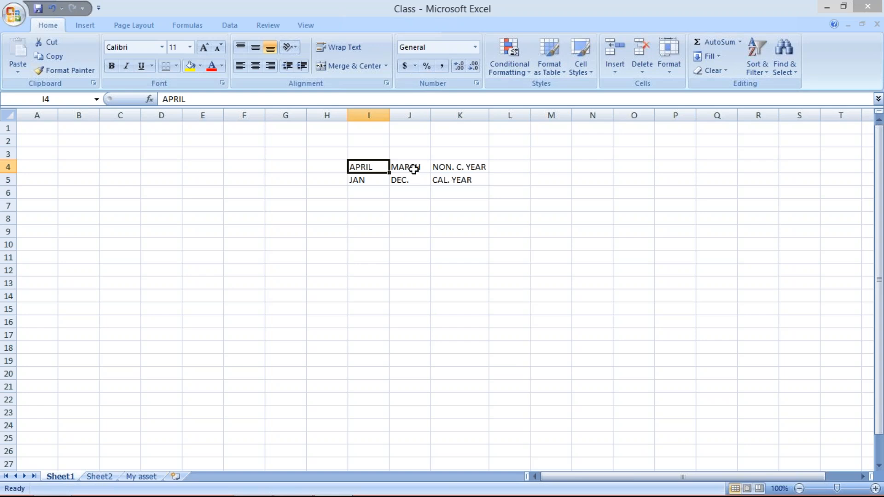
{"action": "left_click", "coordinate": [413, 169]}
{"action": "left_click", "coordinate": [462, 165]}
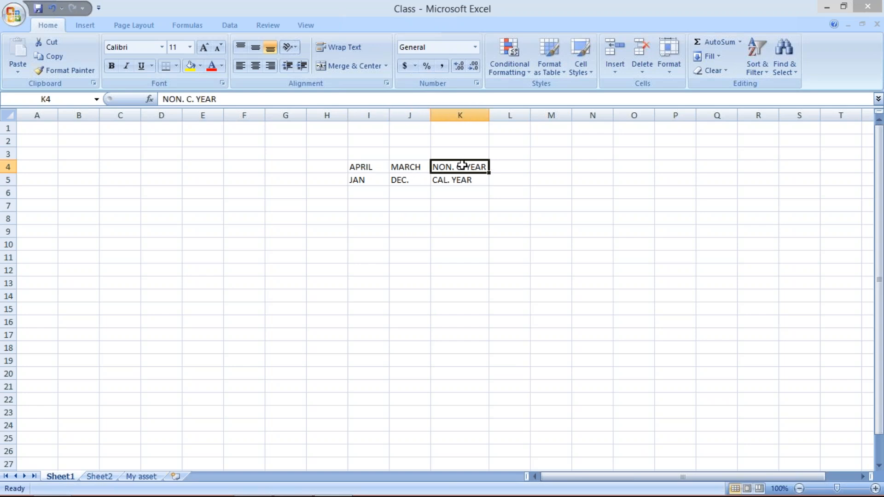
{"action": "left_click", "coordinate": [356, 167]}
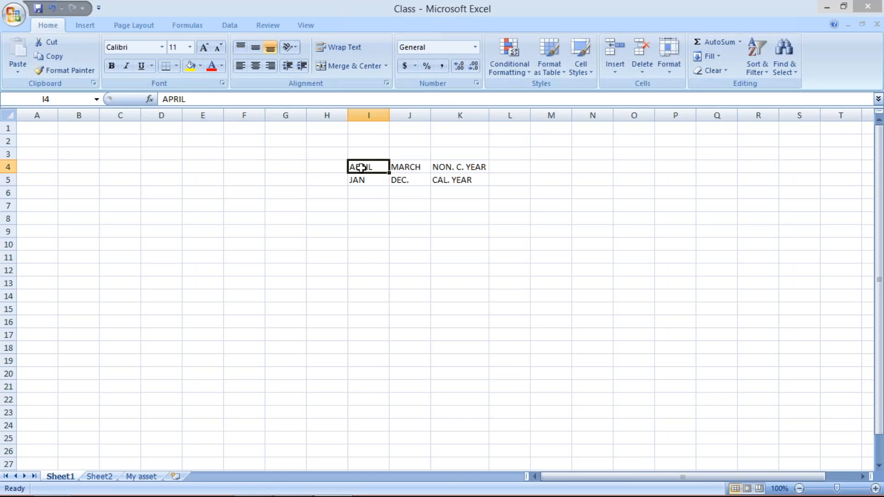
{"action": "left_click", "coordinate": [412, 169]}
{"action": "left_click", "coordinate": [452, 169]}
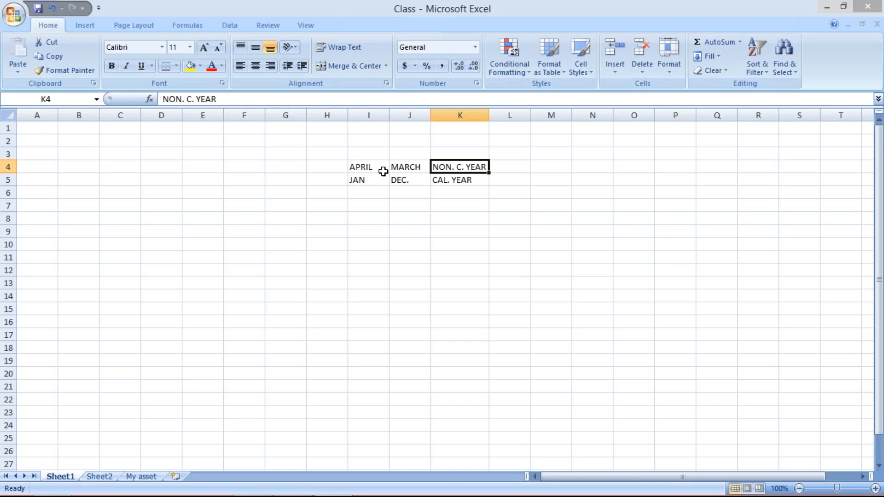
Step: Switch to the 5_Basic Setting presentation in PowerPoint and read the Fiscal Year Variant – OB29/OB37 slide
{"action": "left_click", "coordinate": [757, 427]}
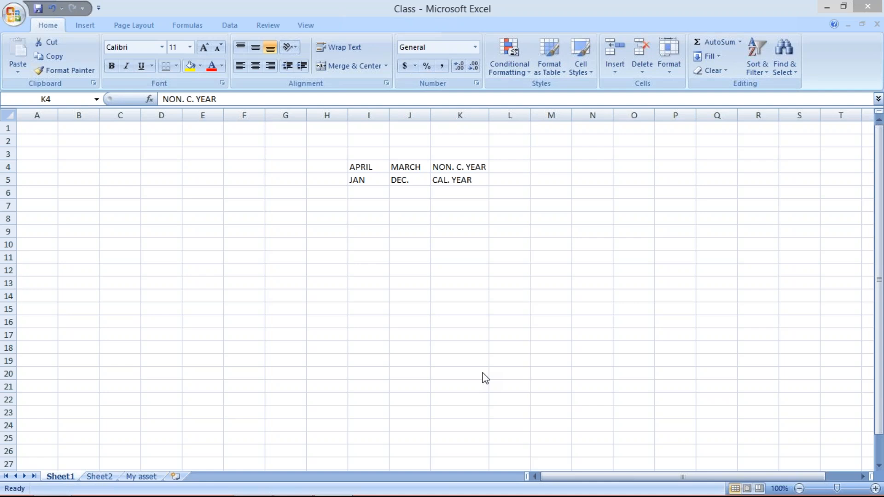
{"action": "mouse_move", "coordinate": [368, 496]}
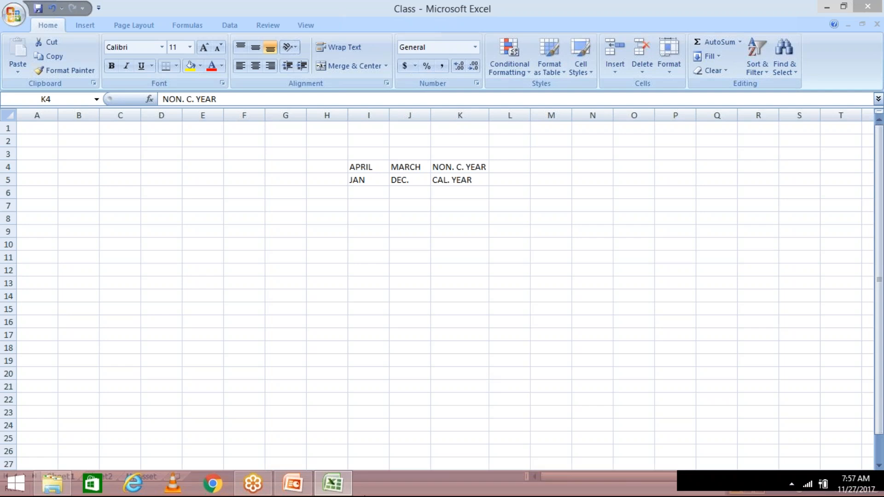
{"action": "left_click", "coordinate": [293, 485]}
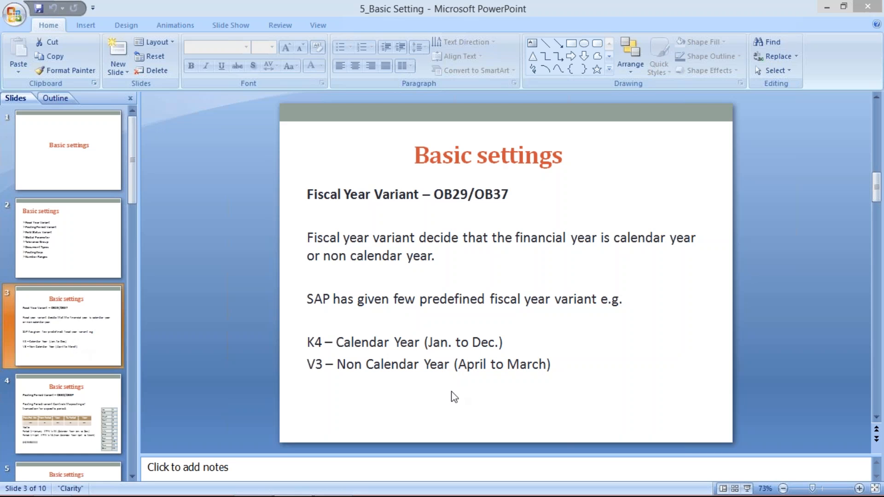
{"action": "key", "text": "alt+Tab"}
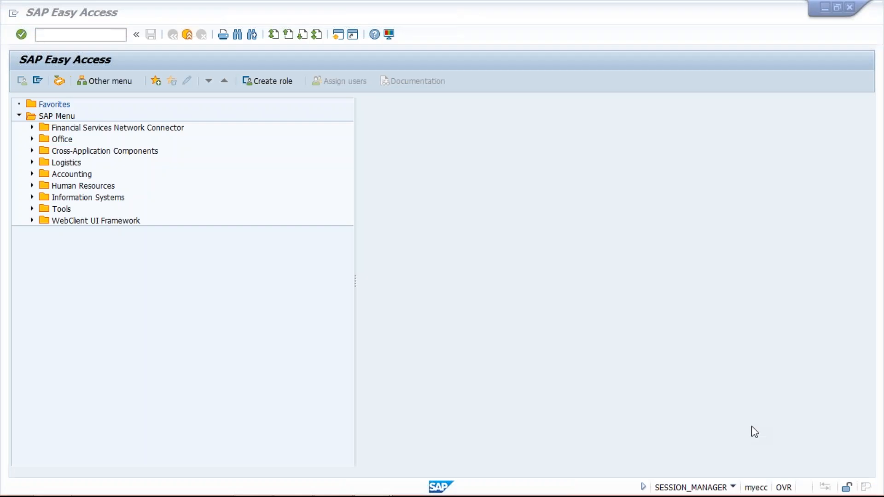
{"action": "mouse_move", "coordinate": [387, 496]}
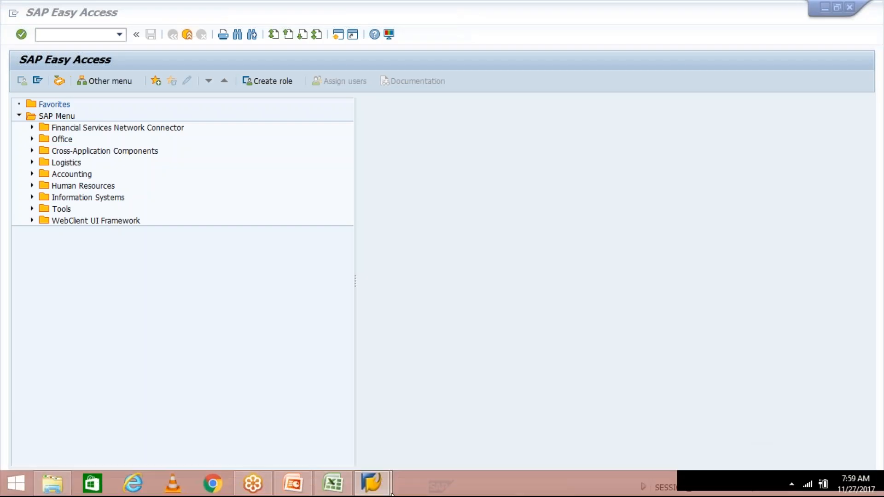
{"action": "left_click", "coordinate": [292, 485]}
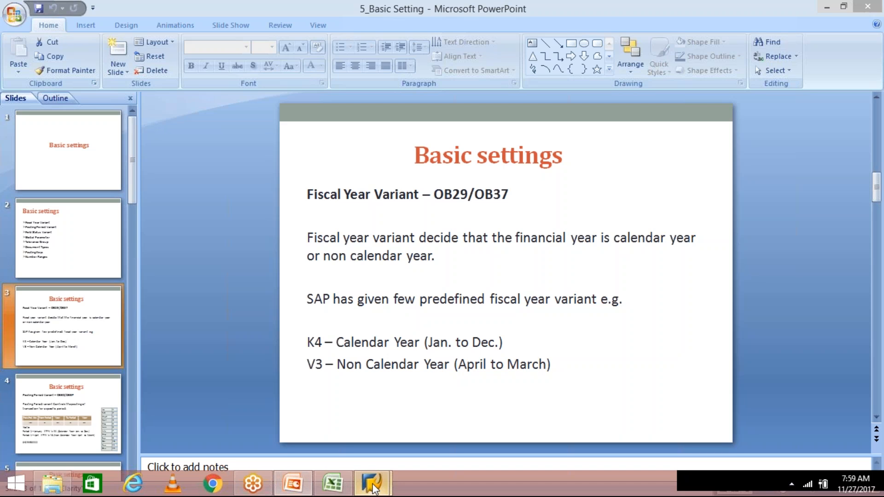
Step: Switch to the SAP Easy Access window and open the fiscal year variants with transaction OB29
{"action": "mouse_move", "coordinate": [372, 487]}
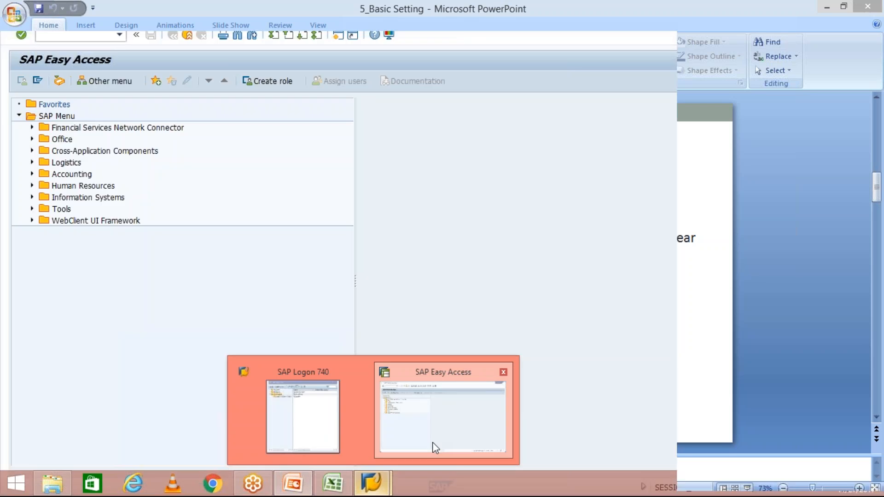
{"action": "left_click", "coordinate": [434, 446]}
{"action": "left_click", "coordinate": [86, 36]}
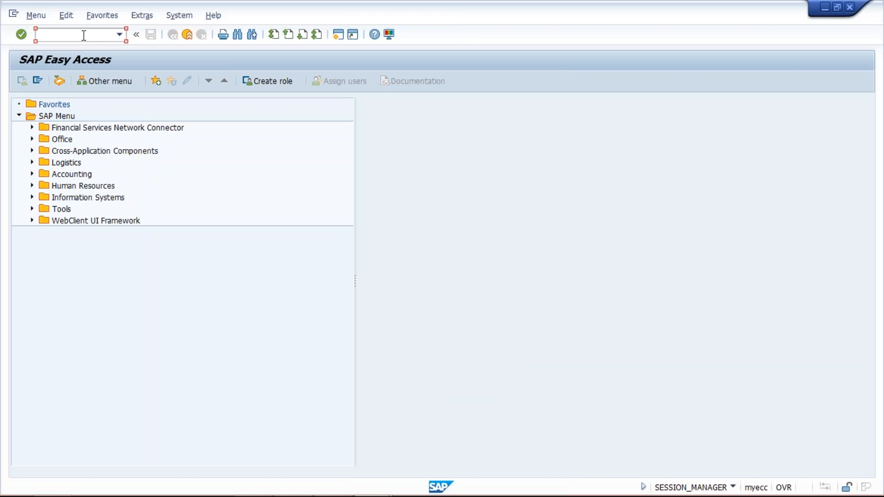
{"action": "type", "text": "ob29"}
{"action": "key", "text": "Return"}
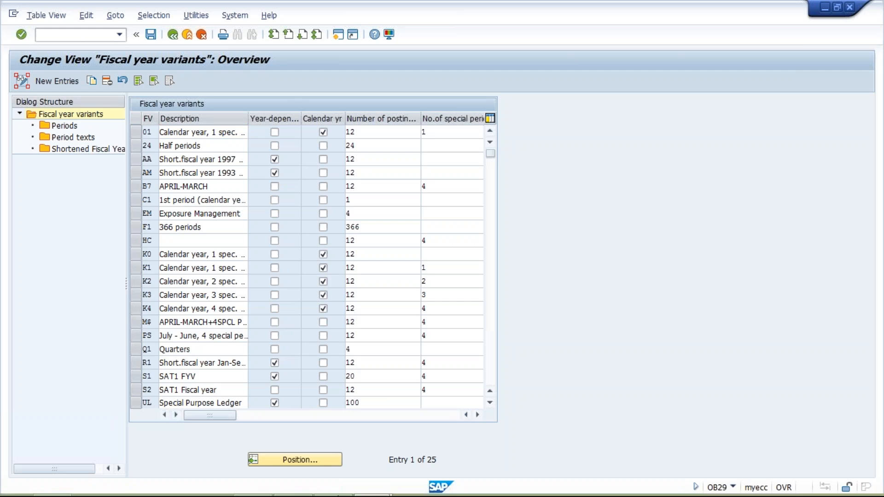
Step: Select only the V3 (April–March, 4 special periods) row in the fiscal year variants table, leaving K4 unselected
{"action": "mouse_move", "coordinate": [298, 483]}
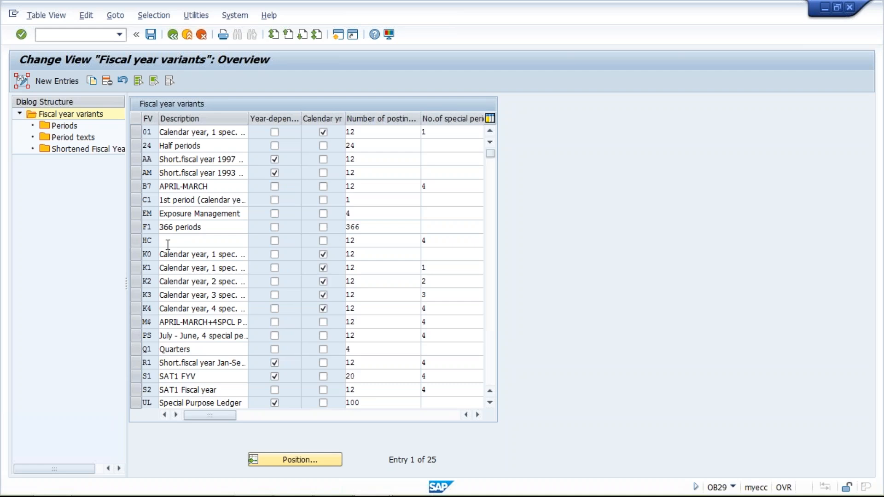
{"action": "left_click", "coordinate": [135, 308]}
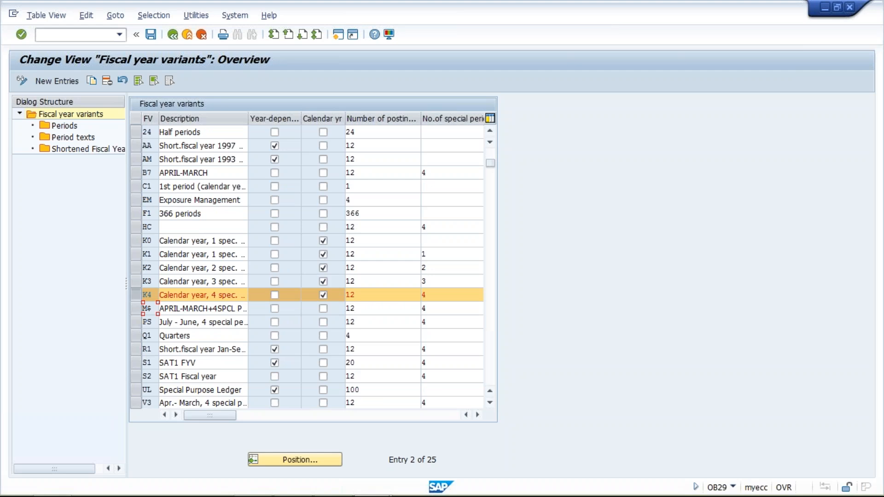
{"action": "left_click", "coordinate": [137, 400]}
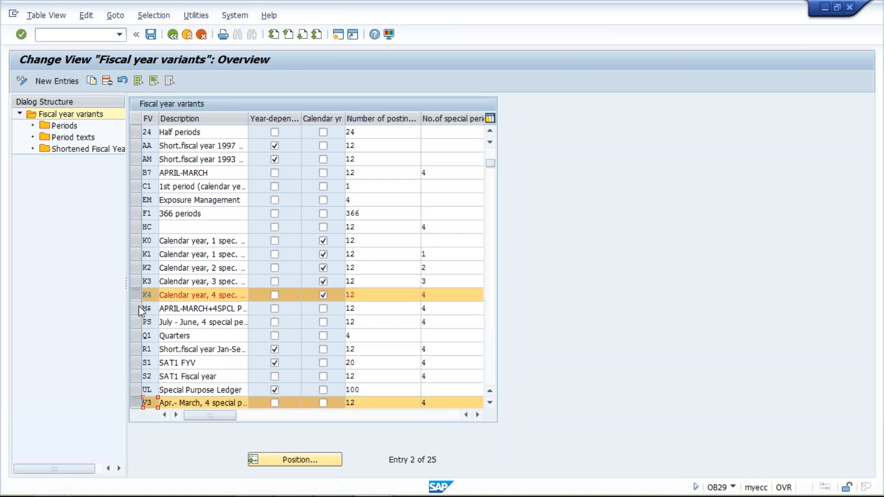
{"action": "left_click", "coordinate": [137, 294]}
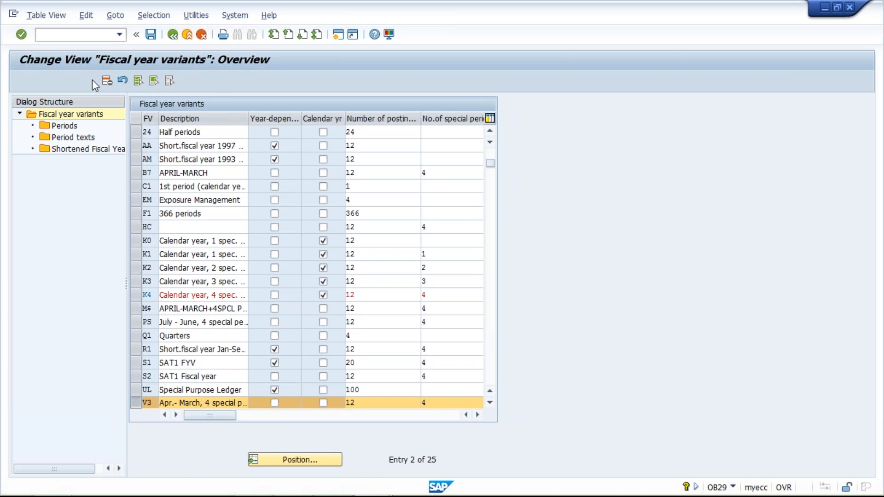
Step: Copy fiscal year variant V3 as T3 together with all its dependent entries
{"action": "left_click", "coordinate": [93, 81]}
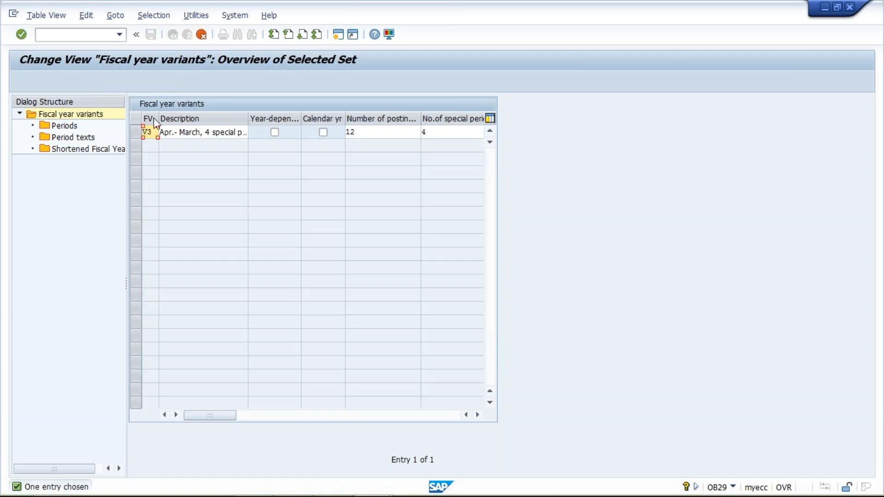
{"action": "type", "text": "T"}
{"action": "key", "text": "Return"}
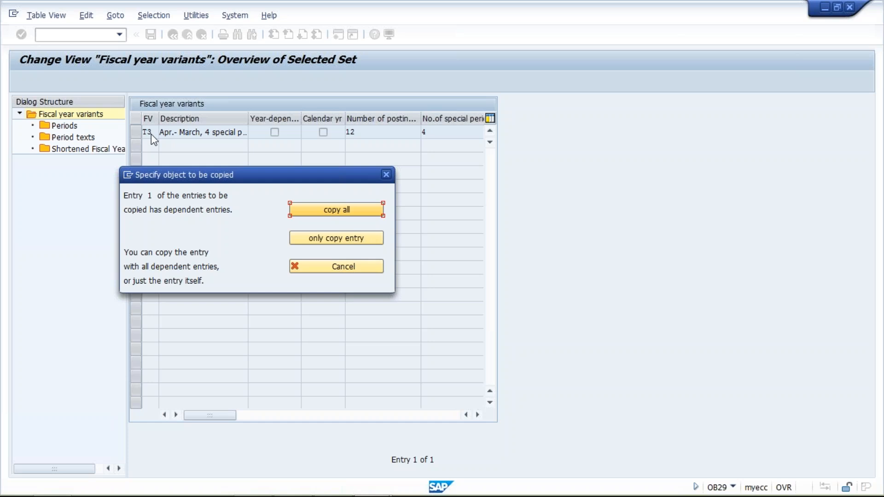
{"action": "left_click", "coordinate": [347, 208]}
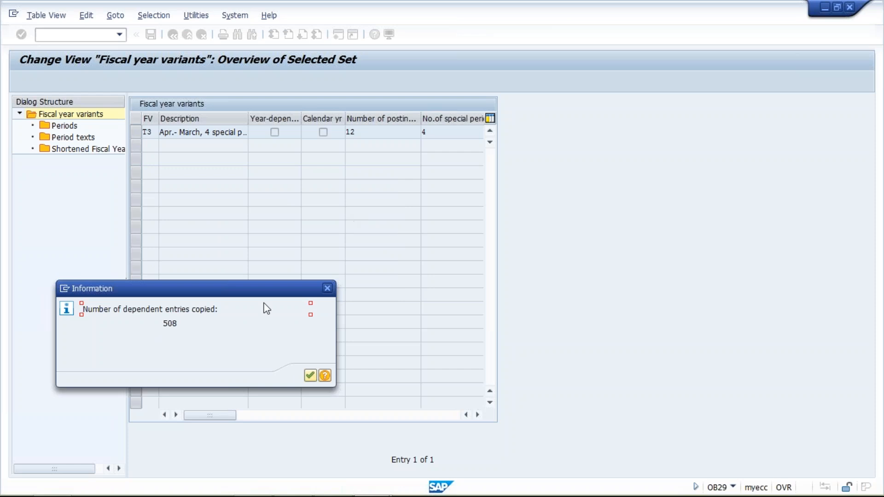
{"action": "left_click", "coordinate": [309, 375]}
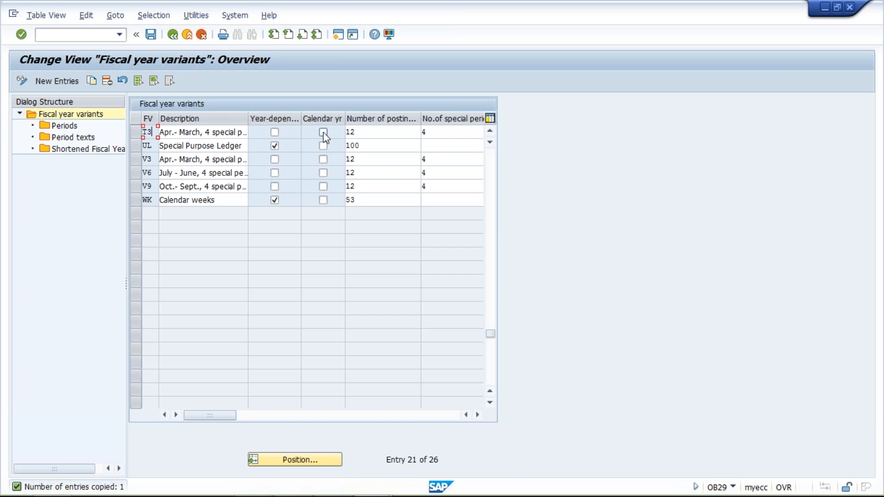
Step: Review the number of posting periods and the number of special periods in the T3 row
{"action": "mouse_move", "coordinate": [711, 495]}
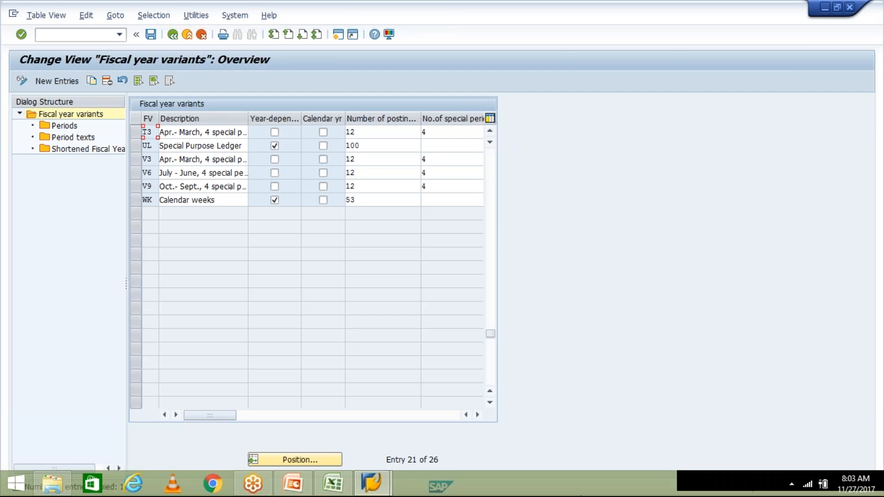
{"action": "mouse_move", "coordinate": [857, 491]}
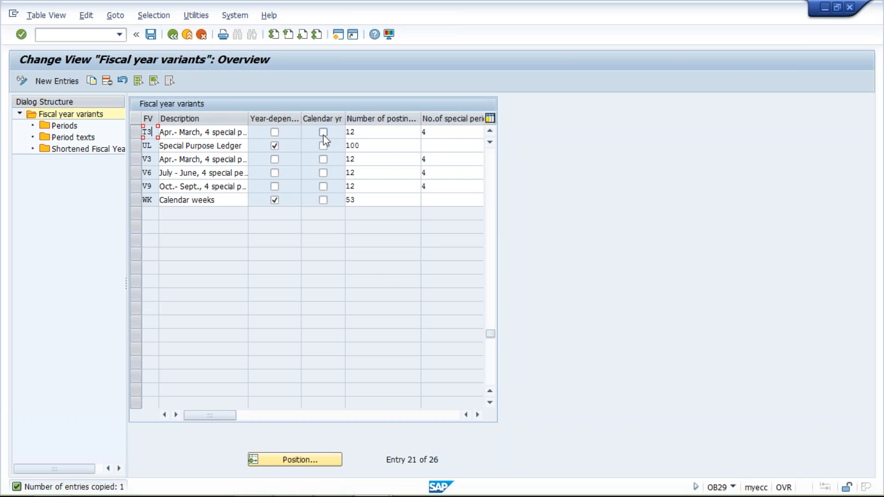
{"action": "left_click", "coordinate": [367, 132]}
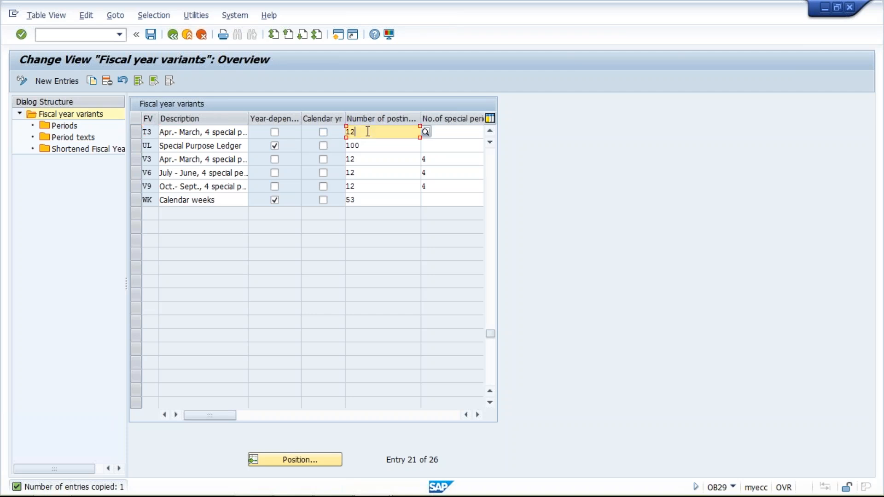
{"action": "left_click", "coordinate": [468, 135]}
{"action": "type", "text": "4"}
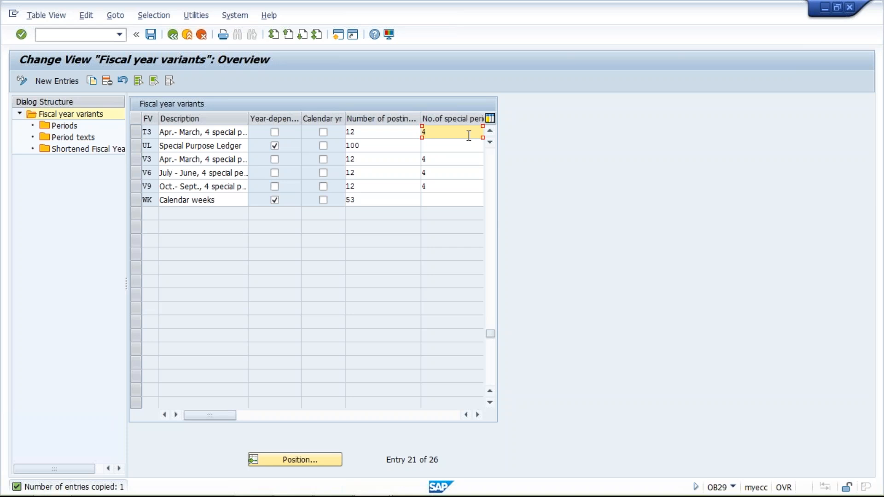
{"action": "left_click_drag", "start_coordinate": [440, 132], "coordinate": [420, 131]}
{"action": "left_click", "coordinate": [371, 133]}
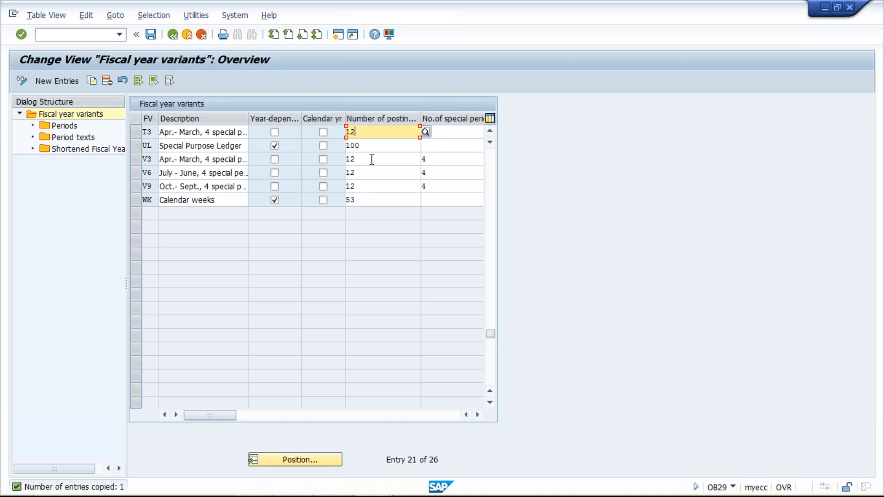
Step: Check the current date in the Windows clock calendar, then close it
{"action": "mouse_move", "coordinate": [819, 494]}
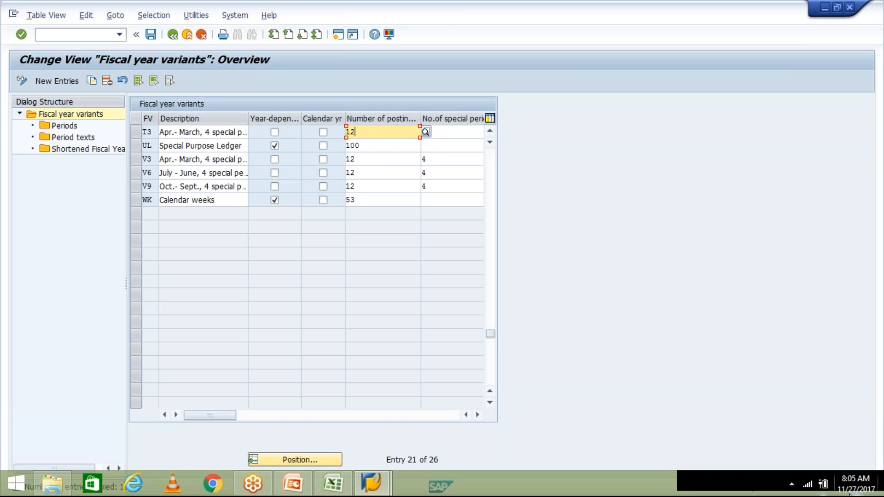
{"action": "left_click", "coordinate": [849, 485]}
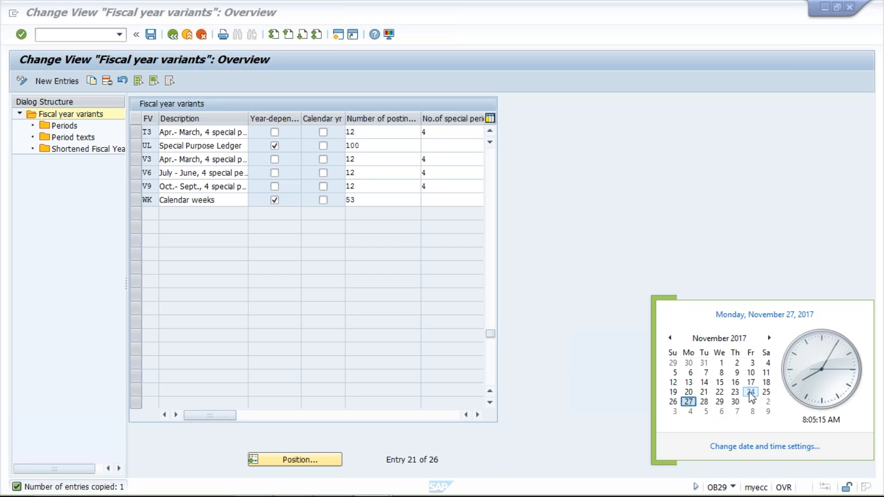
{"action": "left_click", "coordinate": [618, 379]}
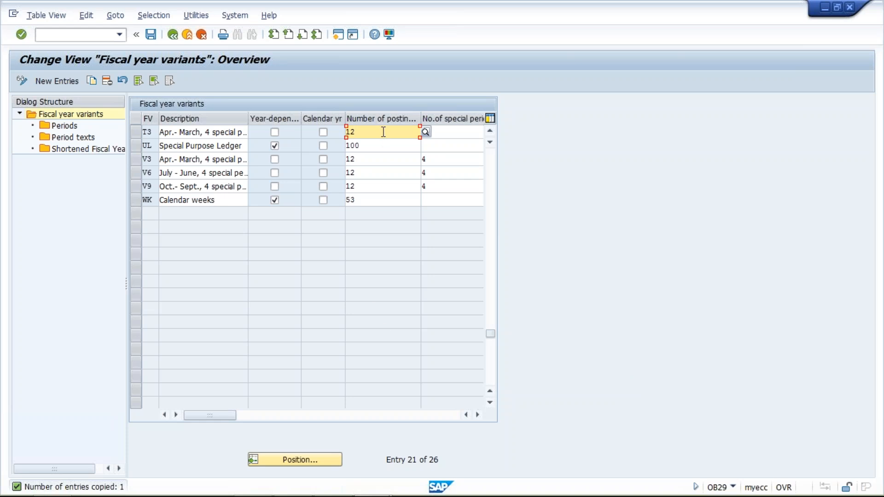
Step: Mark variant T3 as year-dependent and set its number of posting periods to 15
{"action": "left_click", "coordinate": [275, 134]}
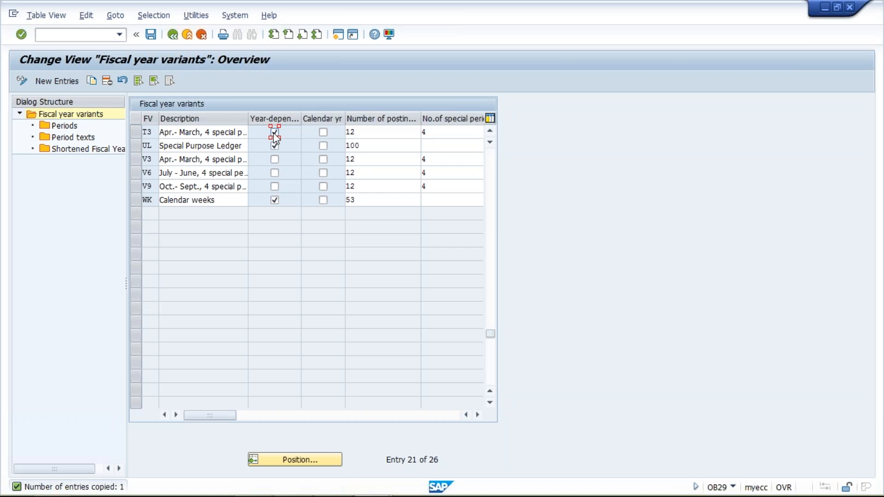
{"action": "left_click", "coordinate": [390, 136]}
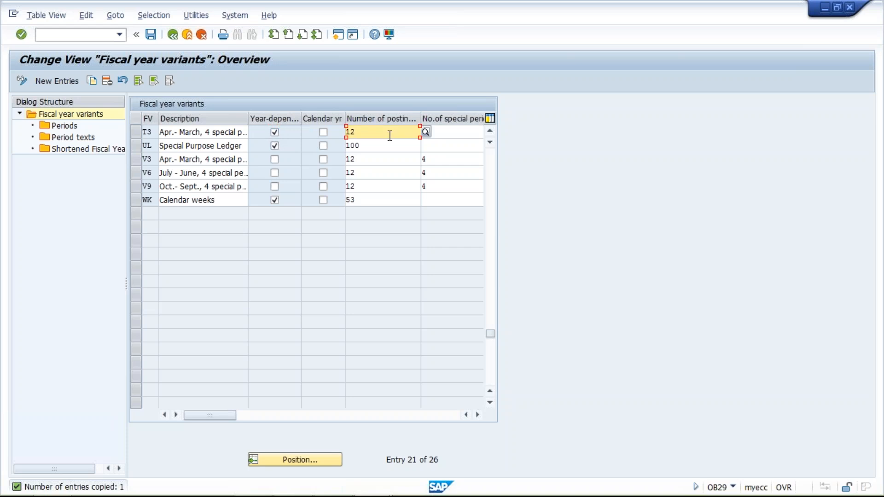
{"action": "key", "text": "BackSpace"}
{"action": "type", "text": "5"}
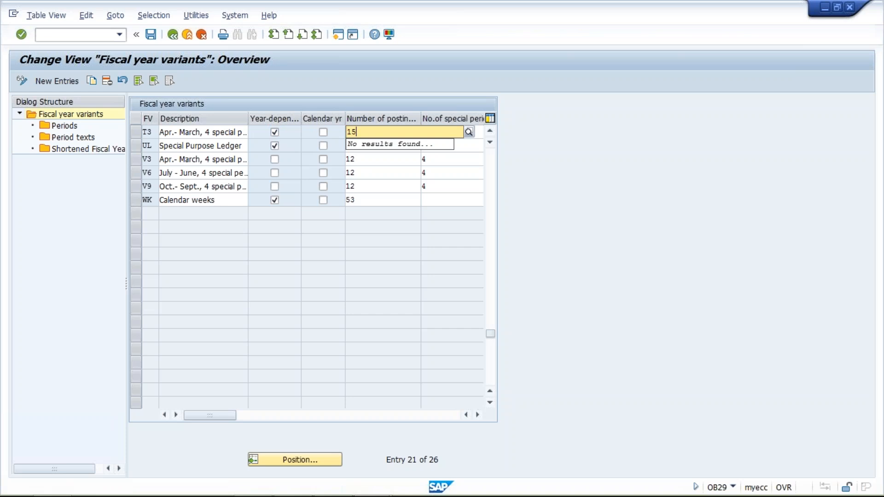
{"action": "key", "text": "Return"}
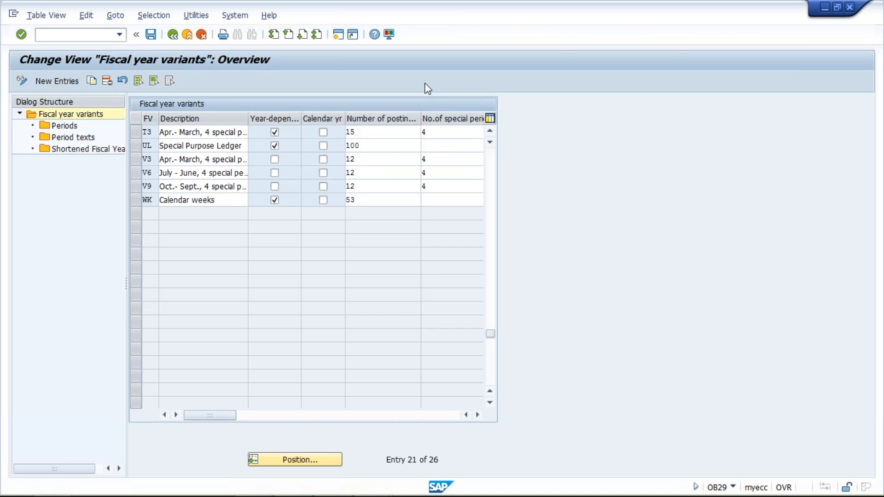
{"action": "left_click", "coordinate": [385, 132]}
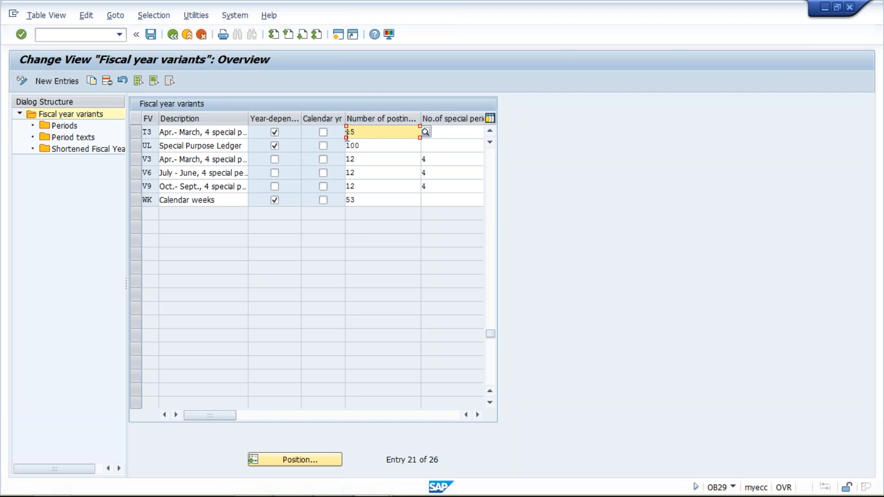
Step: Clear the year-dependent flag of variant T3 and set its number of posting periods to 12
{"action": "left_click", "coordinate": [274, 133]}
{"action": "left_click", "coordinate": [371, 133]}
{"action": "key", "text": "BackSpace"}
{"action": "type", "text": "2"}
{"action": "key", "text": "Return"}
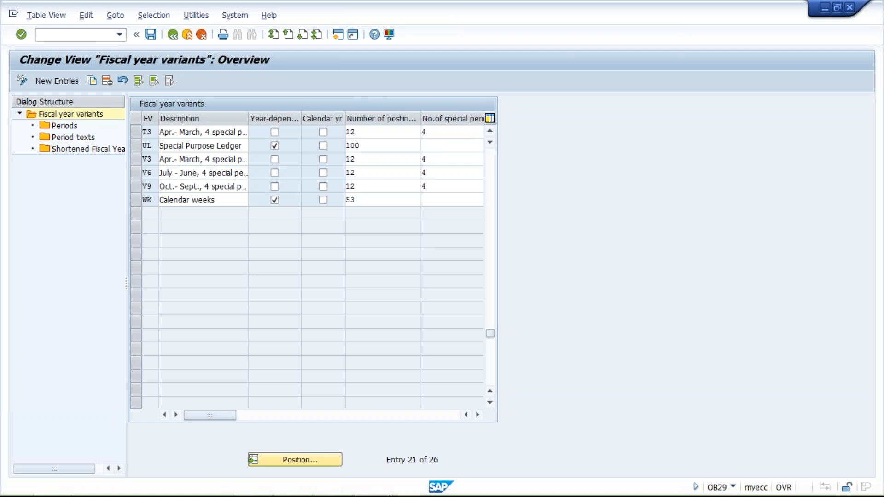
Step: Set the number of posting periods of T3 to 15 and save the copied variant in customizing request TATA MOTOR_1
{"action": "key", "text": "BackSpace"}
{"action": "type", "text": "5"}
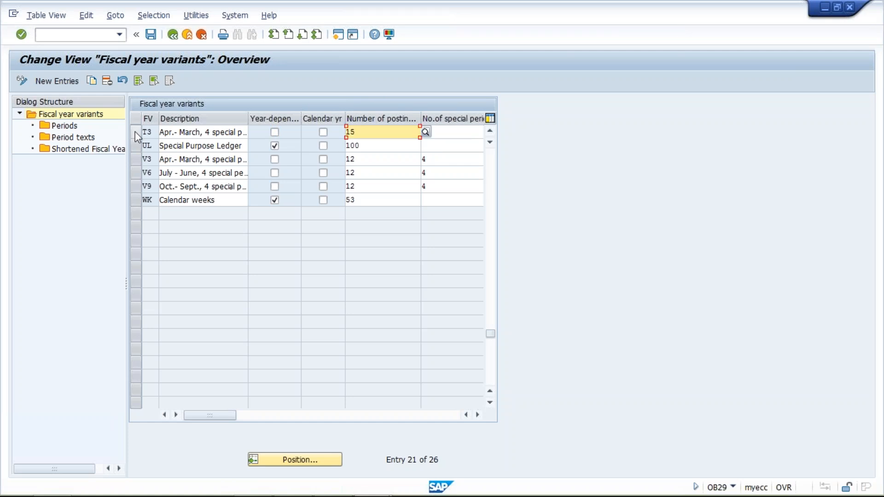
{"action": "left_click", "coordinate": [134, 131]}
{"action": "left_click", "coordinate": [65, 129]}
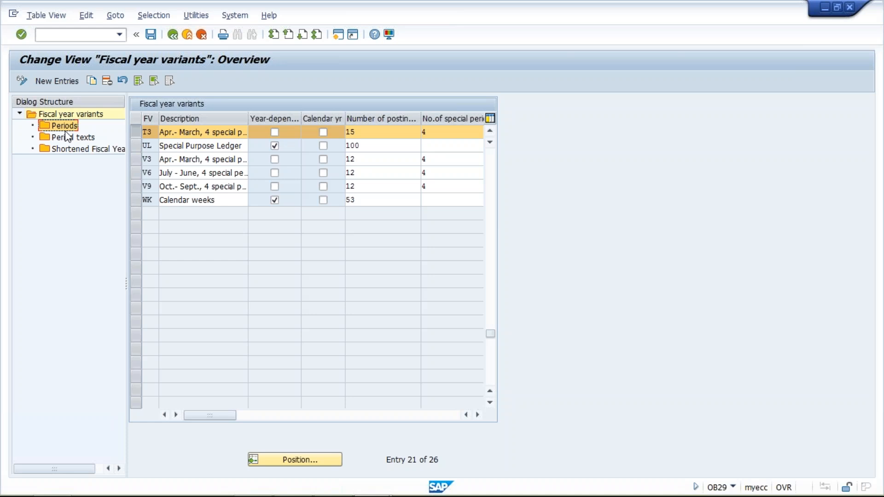
{"action": "double_click", "coordinate": [65, 130]}
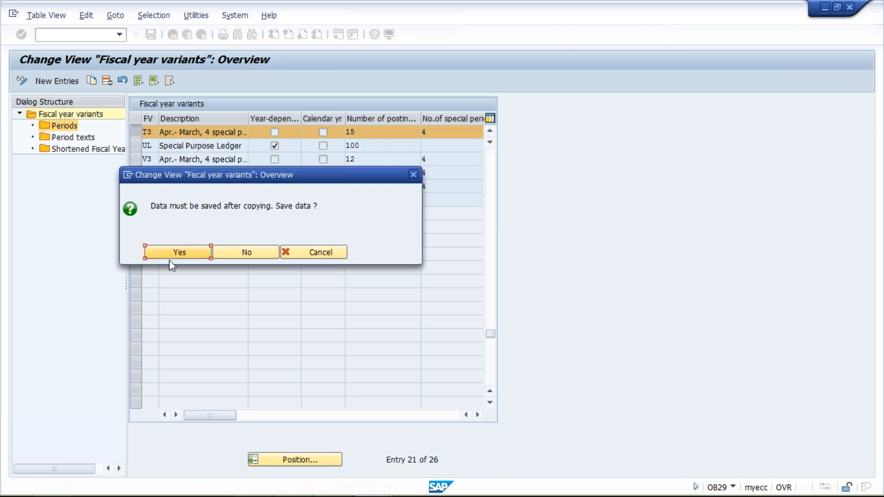
{"action": "left_click", "coordinate": [183, 255]}
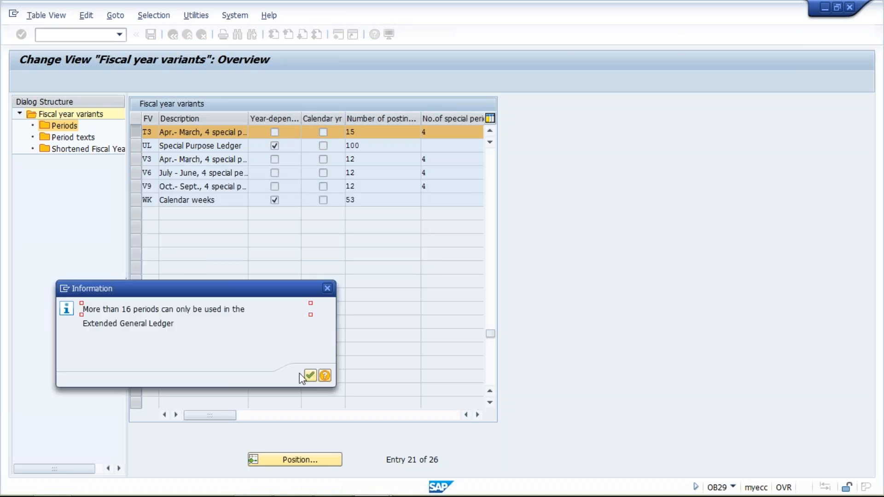
{"action": "left_click", "coordinate": [310, 376]}
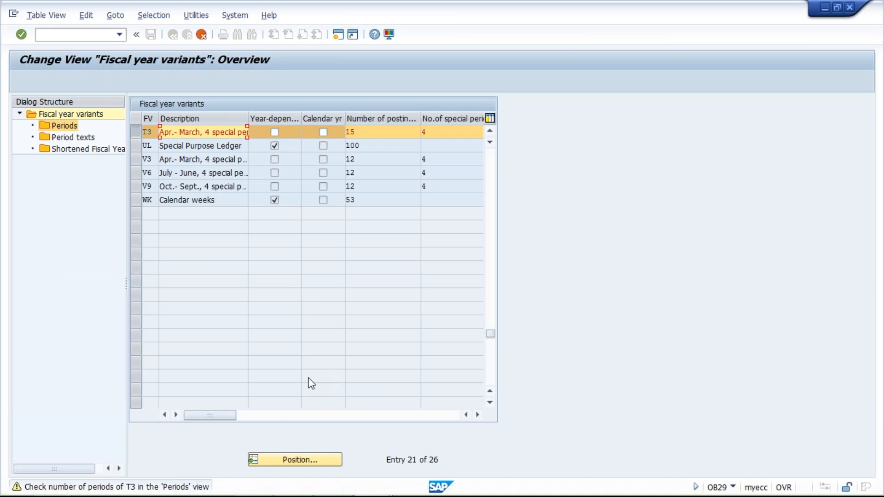
{"action": "key", "text": "ctrl+s"}
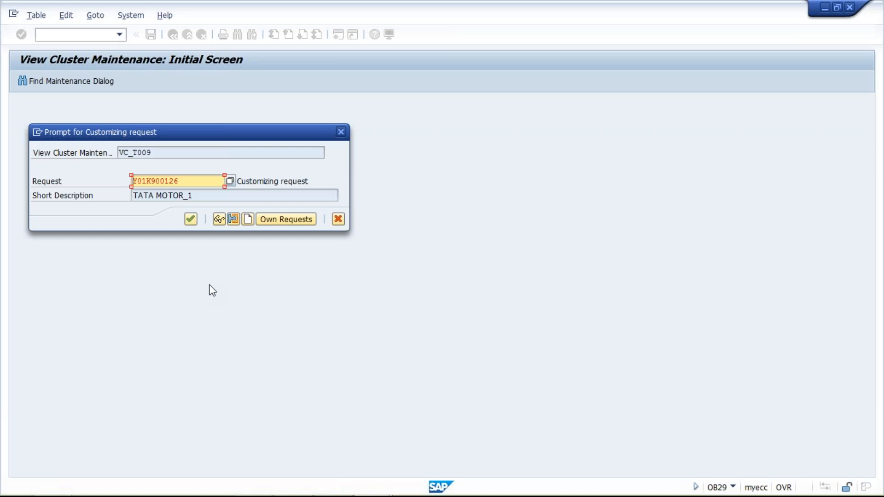
{"action": "key", "text": "Return"}
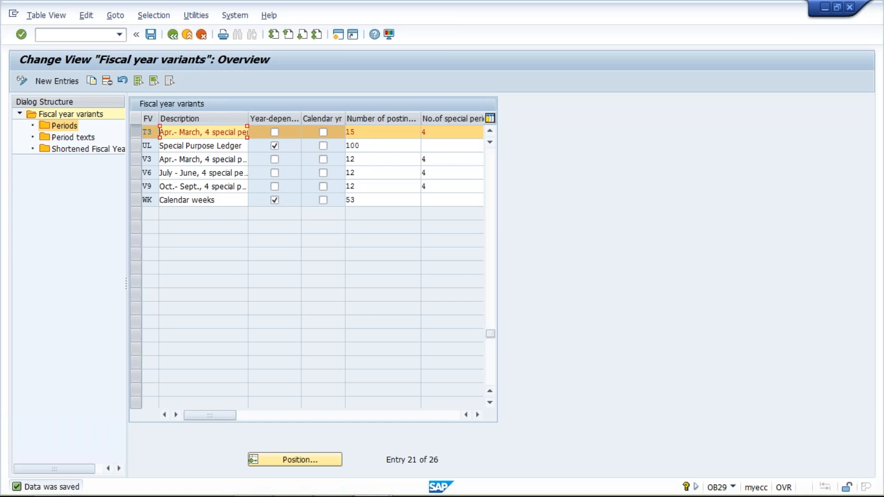
Step: Set variant T3 to 12 posting periods and 4 special periods, and save the change
{"action": "left_click", "coordinate": [369, 131]}
{"action": "key", "text": "BackSpace"}
{"action": "key", "text": "F4"}
{"action": "type", "text": "1"}
{"action": "key", "text": "BackSpace"}
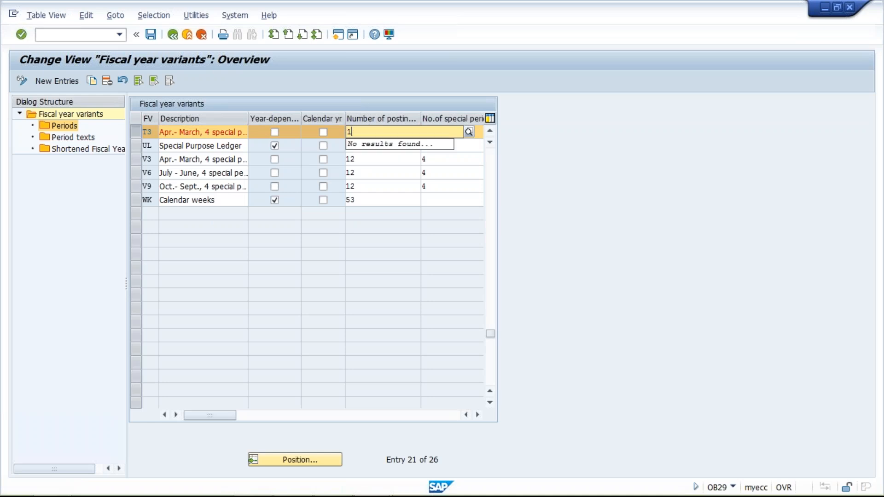
{"action": "type", "text": "2"}
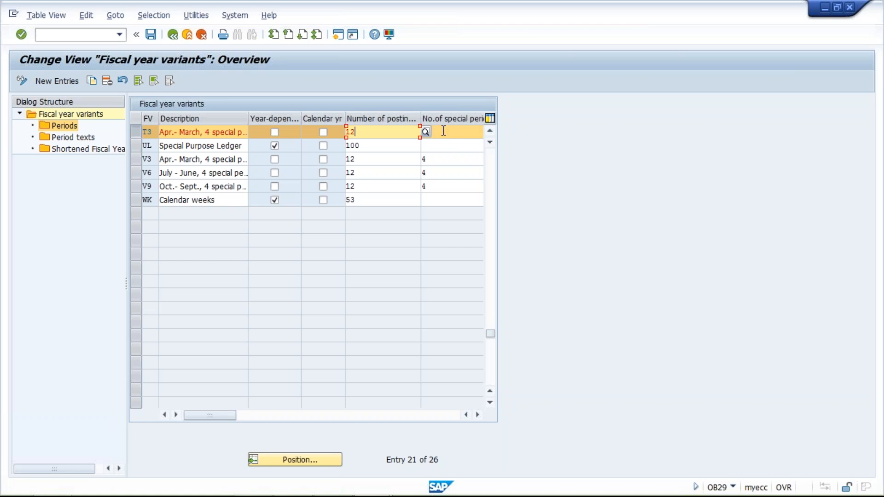
{"action": "left_click", "coordinate": [443, 133]}
{"action": "type", "text": "4"}
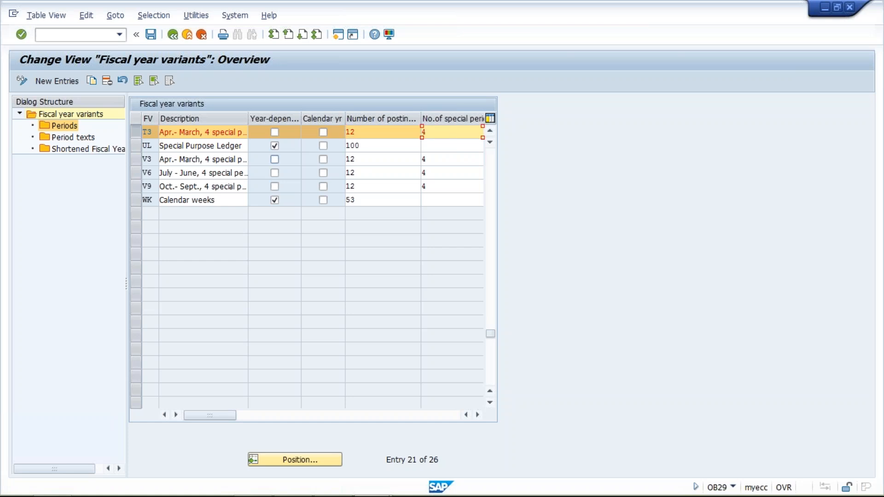
{"action": "left_click", "coordinate": [151, 35]}
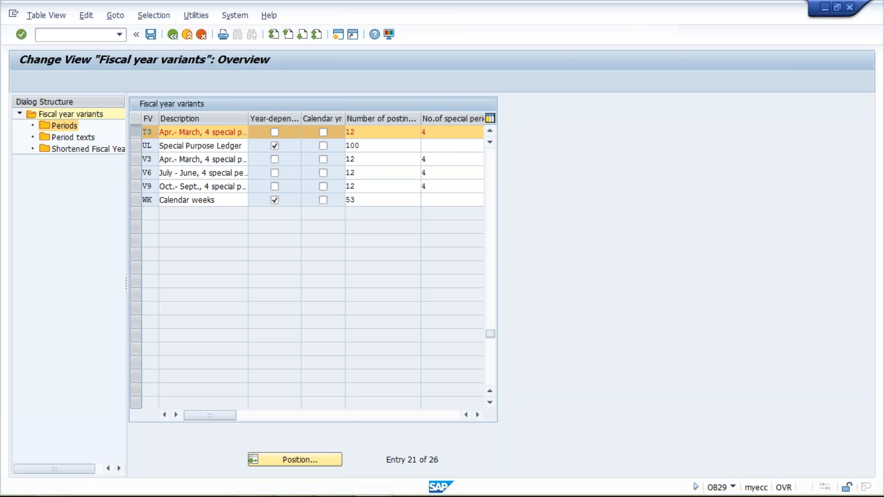
{"action": "key", "text": "Return"}
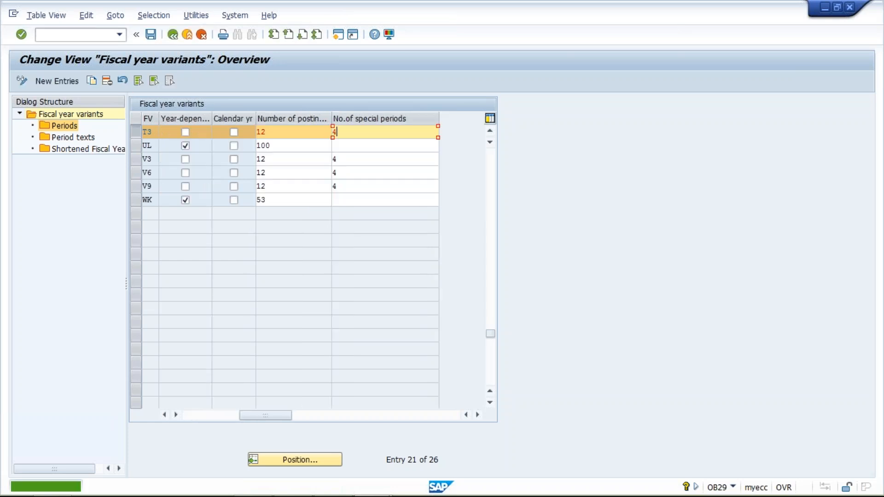
{"action": "left_click", "coordinate": [164, 415]}
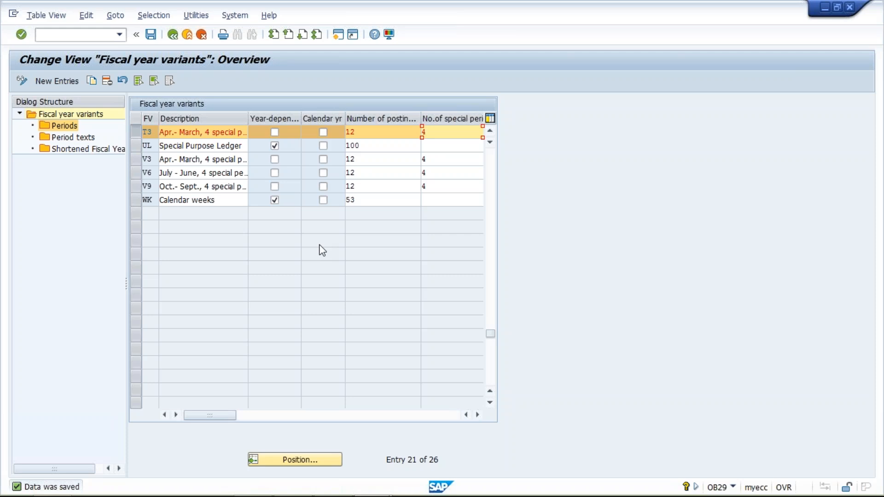
Step: Select the T3 row and open its Periods overview to view the month, day, period and year shift assignments
{"action": "key", "text": "Delete"}
{"action": "left_click", "coordinate": [373, 132]}
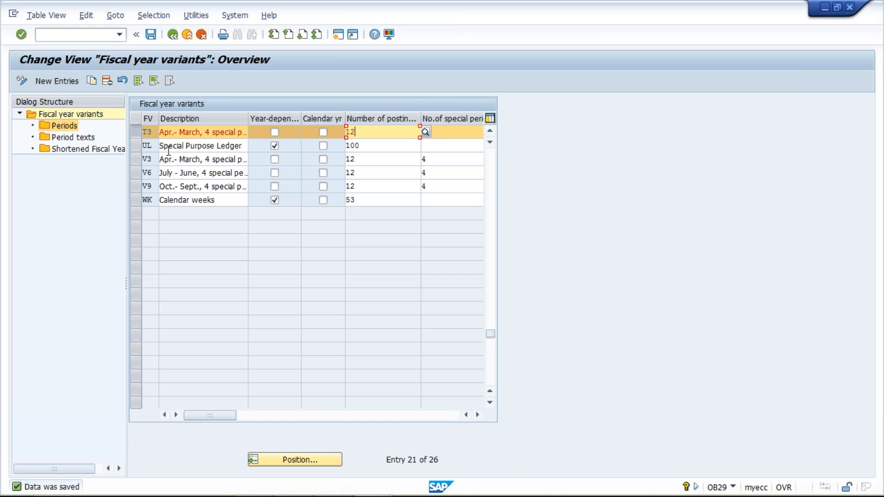
{"action": "left_click", "coordinate": [134, 132]}
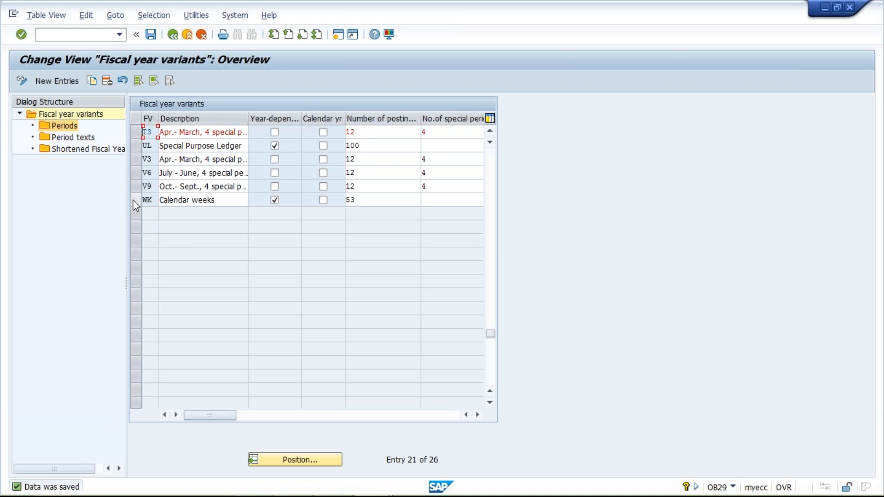
{"action": "left_click", "coordinate": [136, 132]}
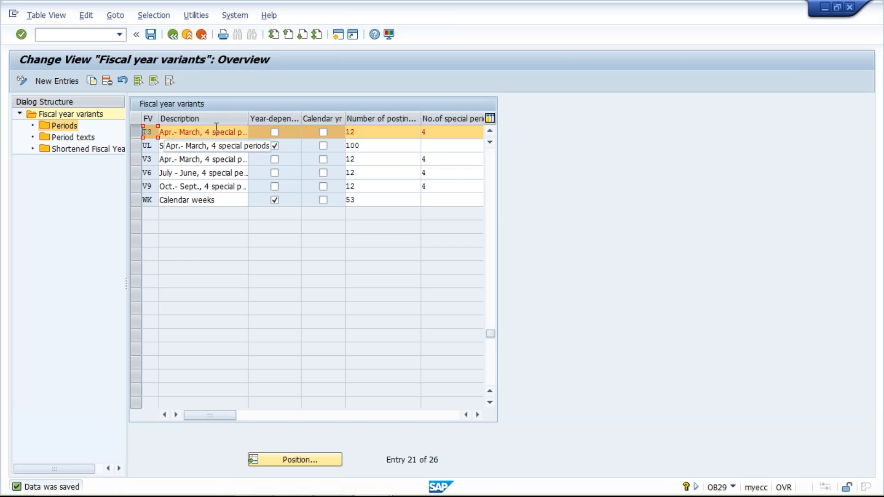
{"action": "left_click", "coordinate": [69, 130]}
{"action": "double_click", "coordinate": [69, 131]}
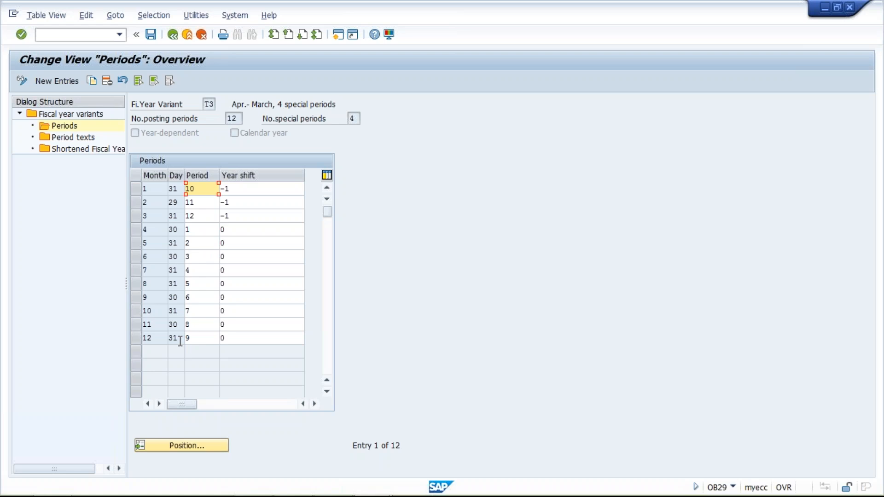
Step: Examine which posting periods of variant T3 are assigned to April, May, December and January
{"action": "left_click", "coordinate": [134, 230]}
{"action": "left_click", "coordinate": [200, 231]}
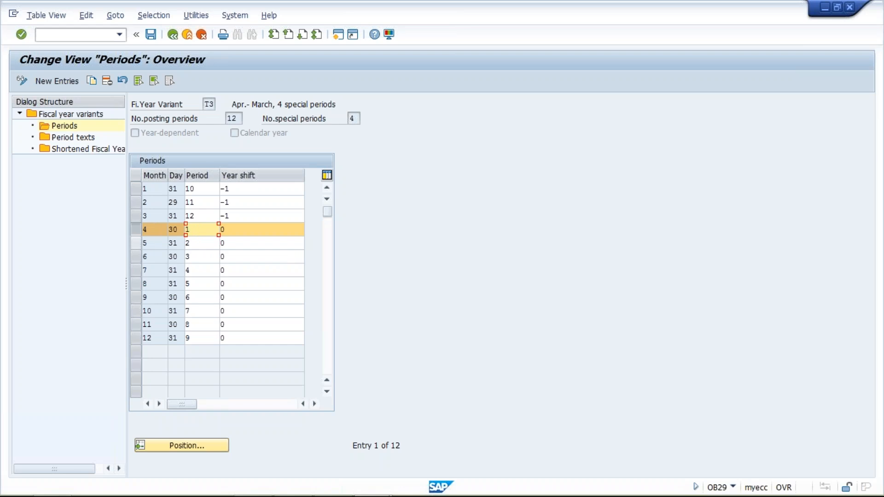
{"action": "left_click", "coordinate": [204, 242]}
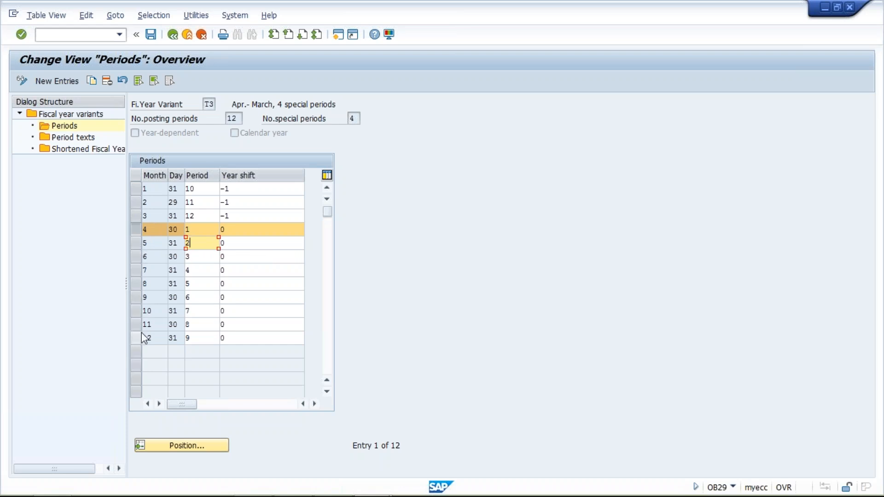
{"action": "left_click", "coordinate": [196, 338]}
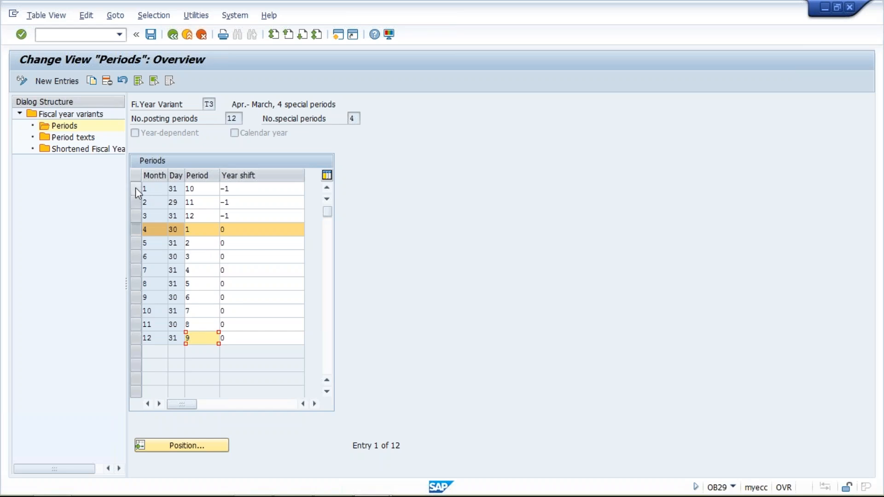
{"action": "left_click", "coordinate": [206, 189]}
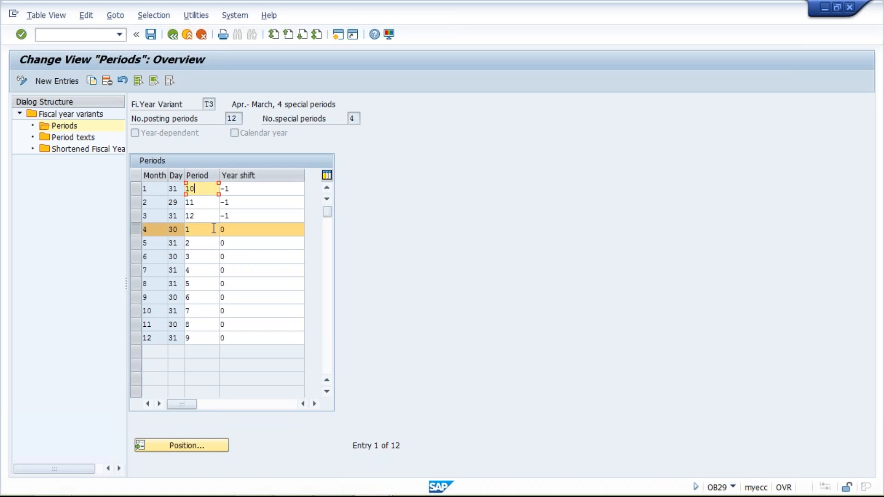
{"action": "key", "text": "alt+Tab"}
{"action": "left_click", "coordinate": [485, 367]}
{"action": "left_click", "coordinate": [200, 232]}
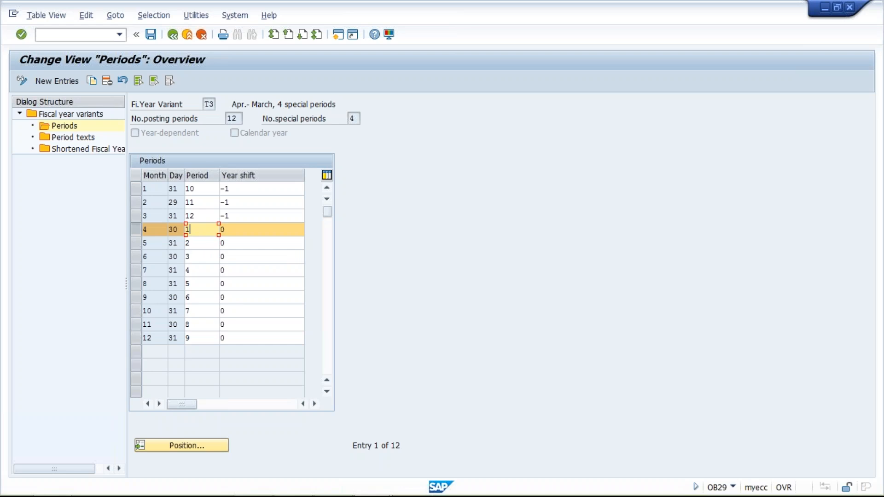
Step: Switch to the Class workbook in Excel and enter 2017-18 in cell K8 of Sheet1
{"action": "mouse_move", "coordinate": [413, 496]}
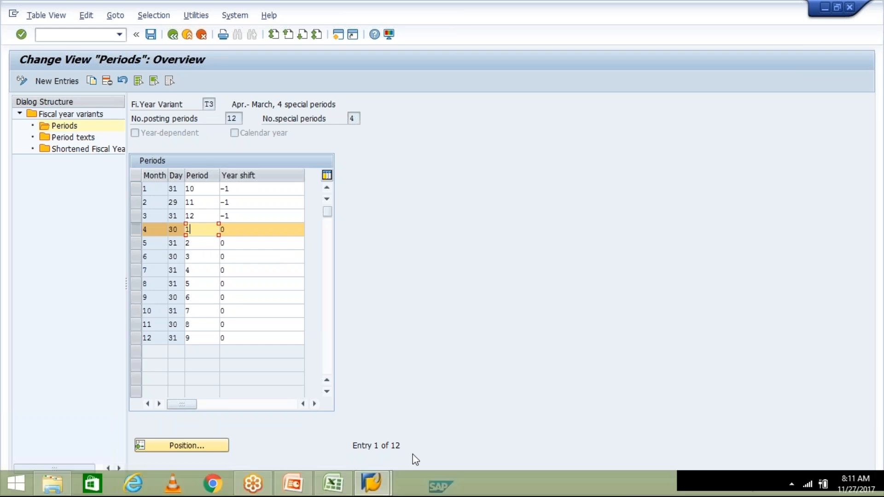
{"action": "left_click", "coordinate": [342, 486]}
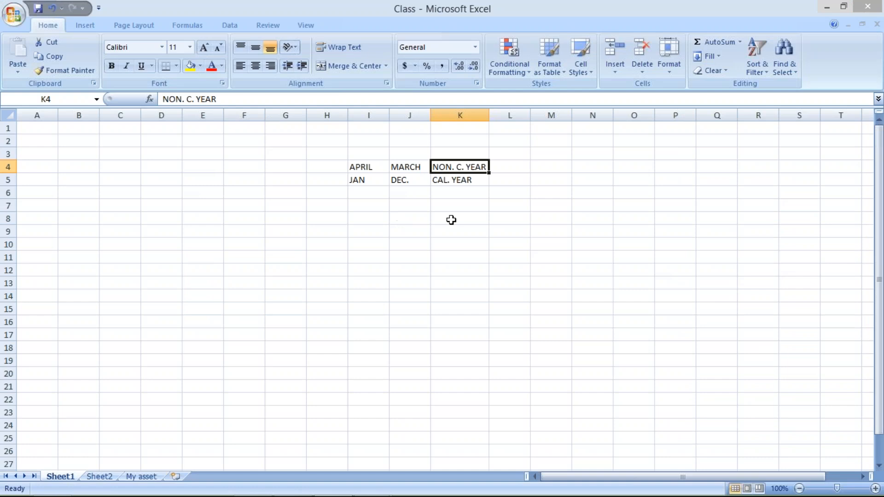
{"action": "left_click", "coordinate": [451, 220]}
{"action": "type", "text": "20"}
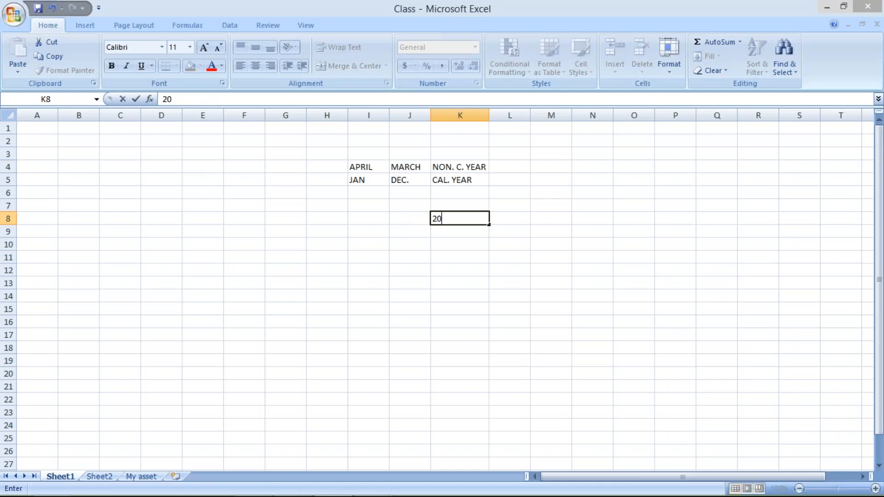
{"action": "type", "text": "17-18"}
{"action": "key", "text": "ctrl+Return"}
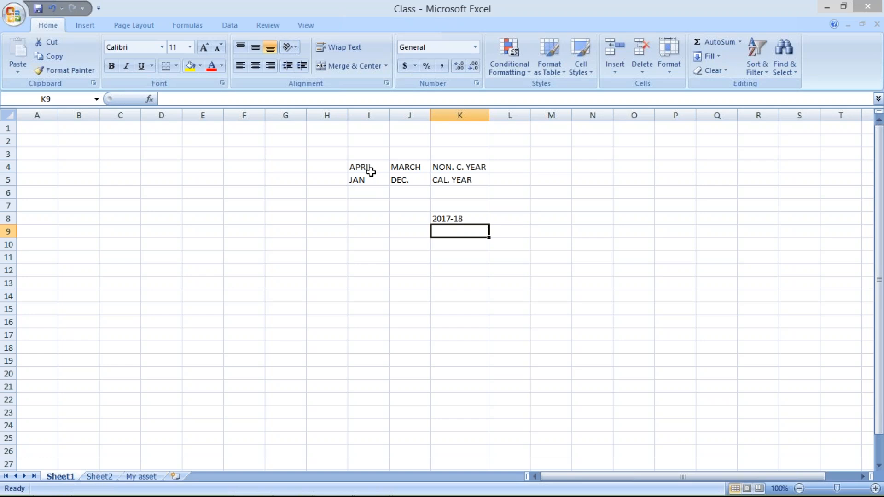
Step: Review the APRIL and MARCH cells against the 2017-18 entry, and return to the T3 Periods overview in SAP
{"action": "left_click", "coordinate": [370, 171]}
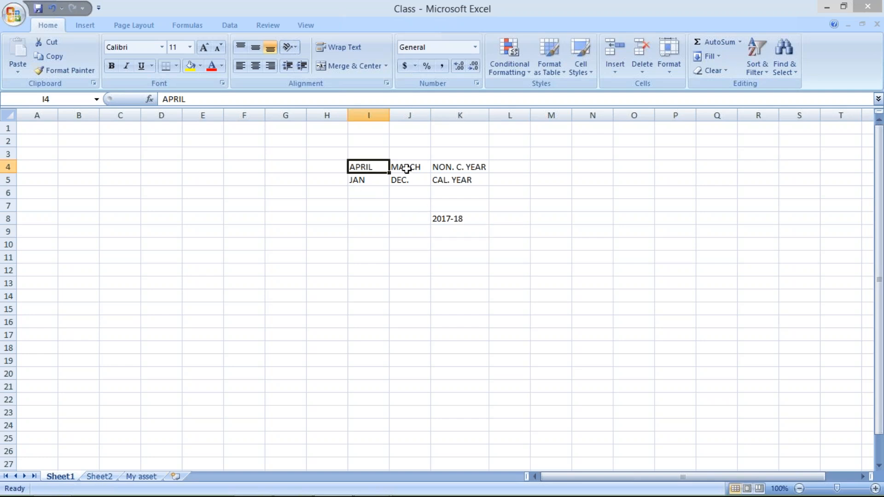
{"action": "left_click", "coordinate": [406, 169]}
{"action": "key", "text": "Left"}
{"action": "left_click", "coordinate": [465, 219]}
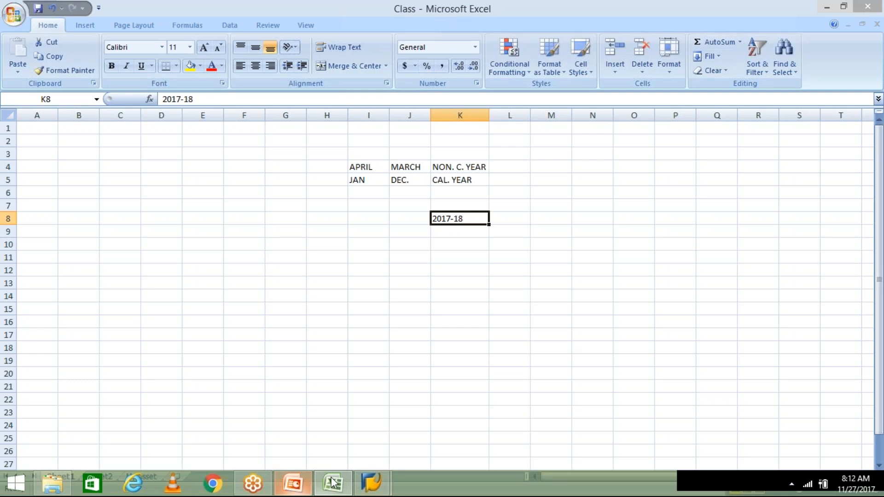
{"action": "left_click", "coordinate": [368, 483]}
{"action": "left_click", "coordinate": [412, 425]}
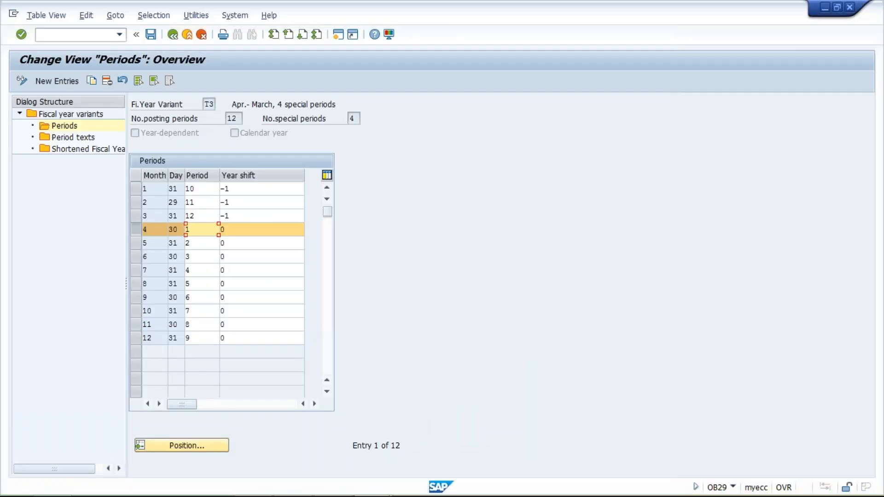
Step: Examine the period numbers and year shift values assigned to months 4 through 12 of variant T3
{"action": "left_click", "coordinate": [203, 338]}
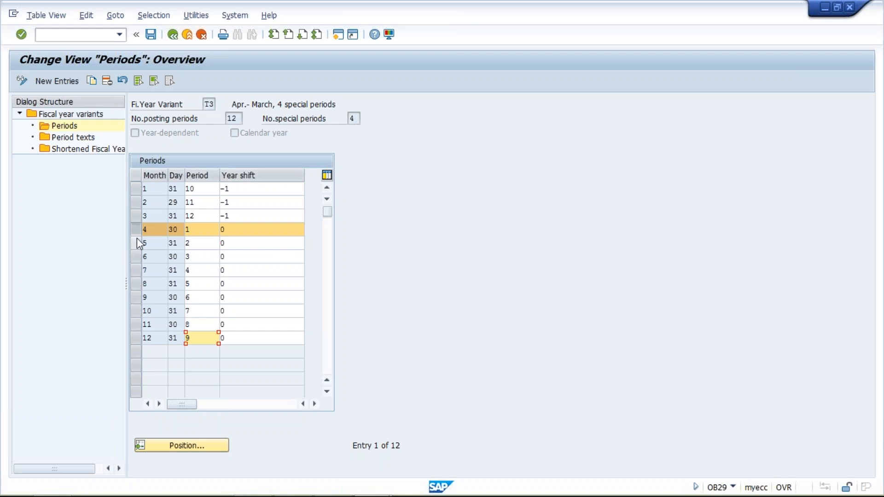
{"action": "left_click", "coordinate": [233, 228]}
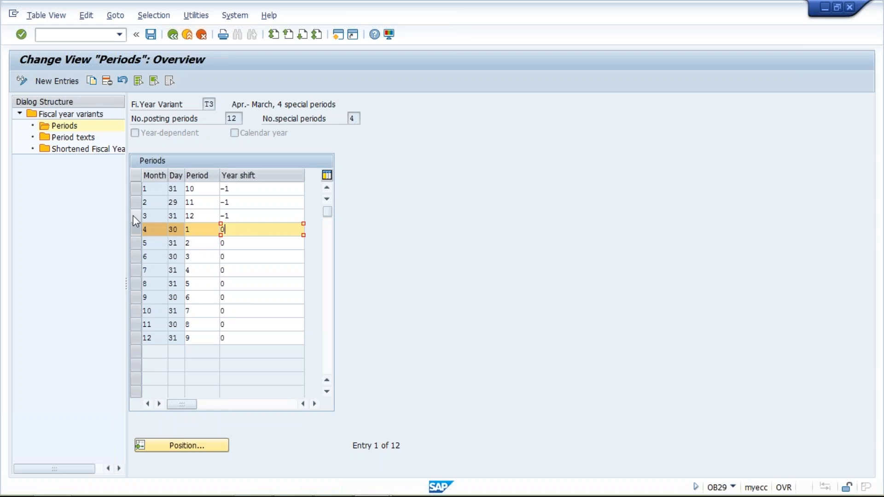
{"action": "left_click", "coordinate": [199, 190]}
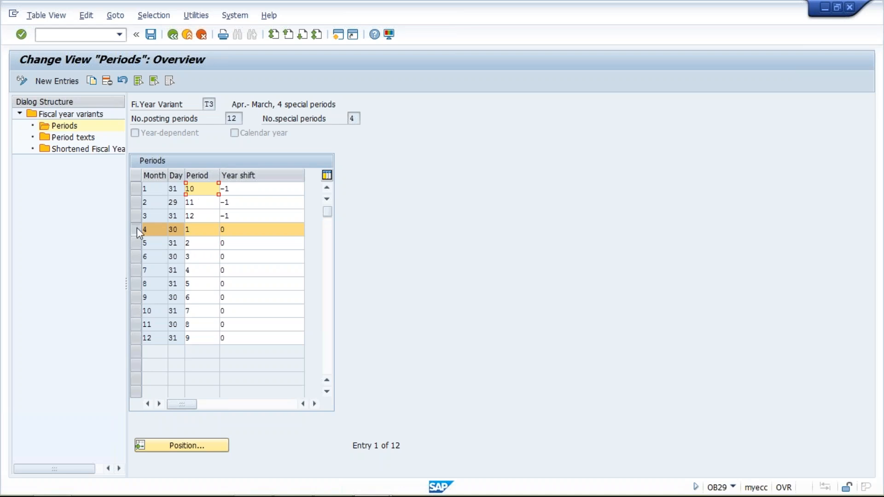
{"action": "left_click", "coordinate": [202, 230]}
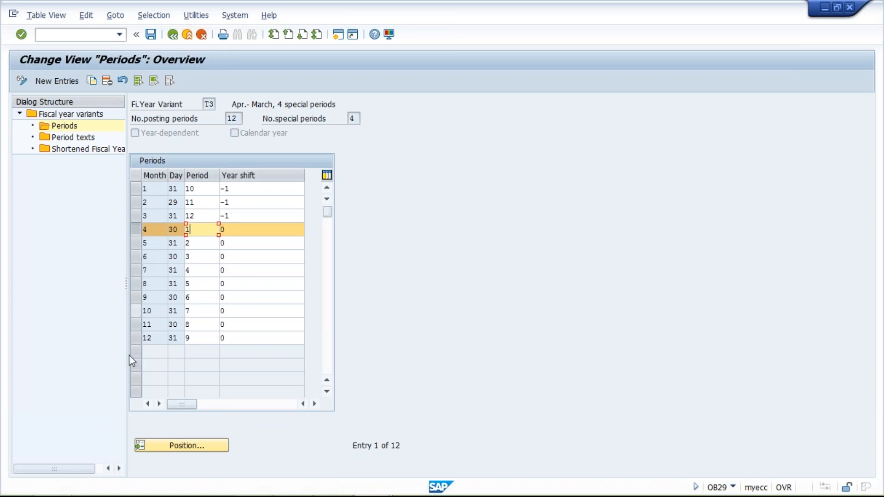
{"action": "left_click", "coordinate": [201, 341]}
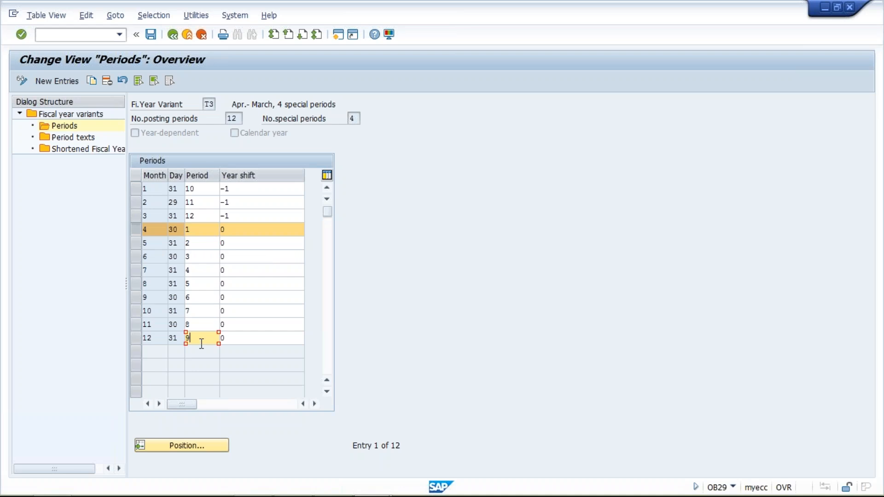
{"action": "left_click", "coordinate": [242, 228]}
{"action": "left_click", "coordinate": [240, 243]}
{"action": "left_click", "coordinate": [239, 256]}
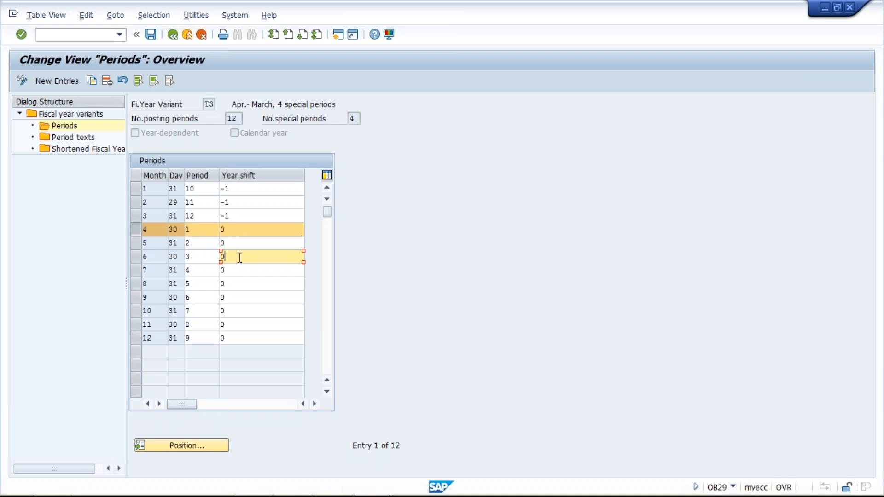
{"action": "left_click", "coordinate": [239, 270]}
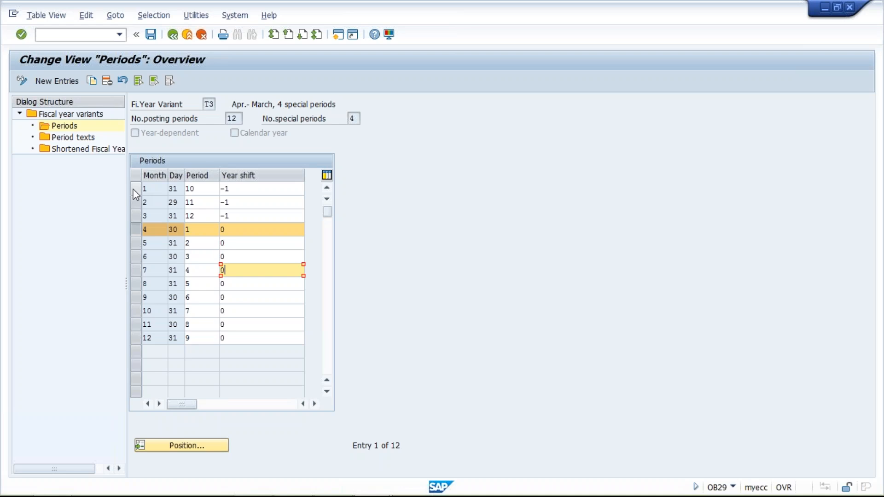
Step: Examine the period numbers and year shift values of January, February and March in variant T3
{"action": "left_click", "coordinate": [240, 193]}
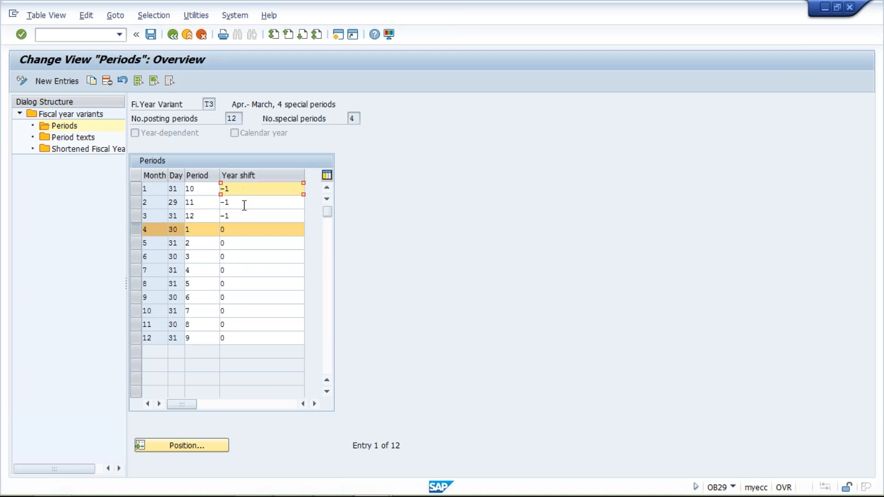
{"action": "left_click", "coordinate": [245, 203]}
{"action": "left_click", "coordinate": [244, 217]}
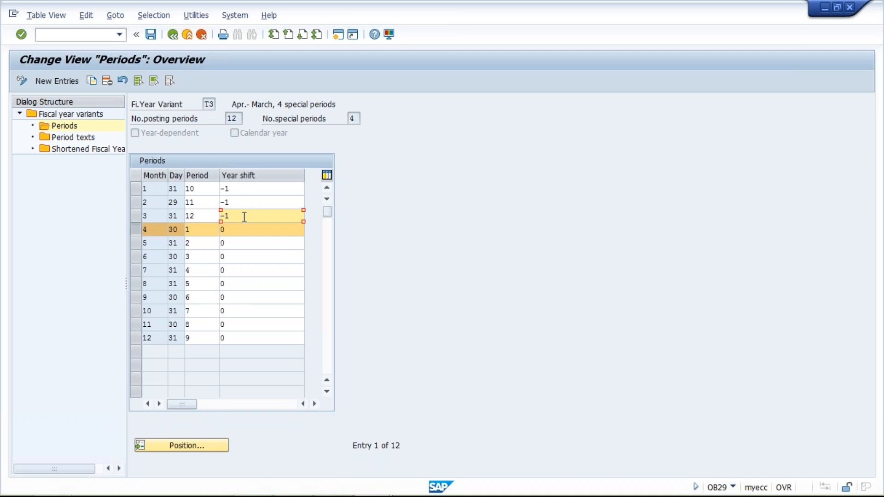
{"action": "left_click", "coordinate": [251, 188]}
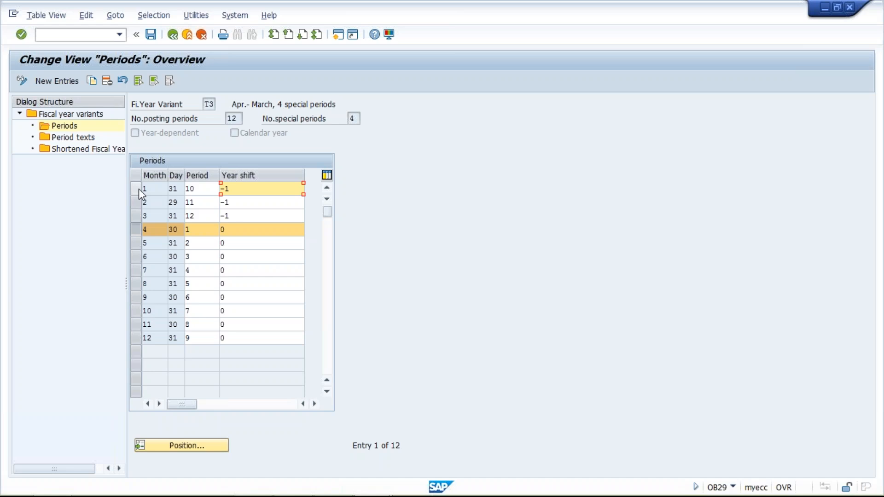
{"action": "left_click", "coordinate": [200, 189]}
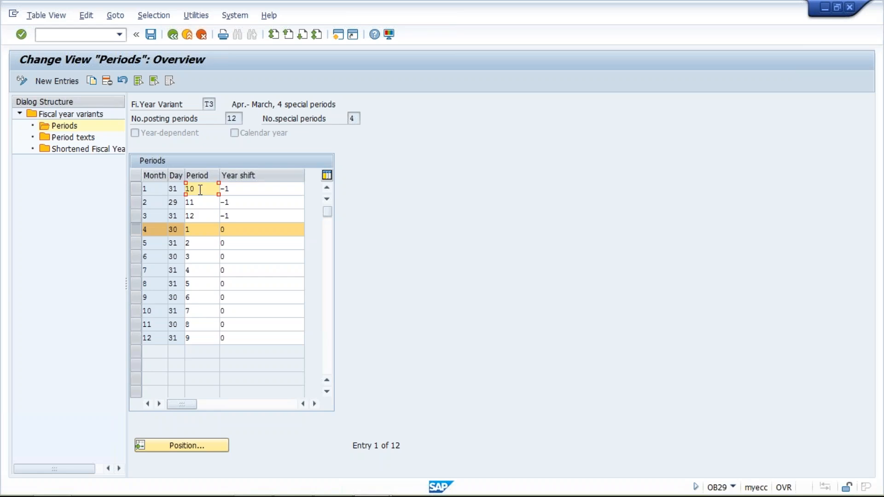
{"action": "left_click", "coordinate": [206, 203]}
{"action": "left_click", "coordinate": [204, 218]}
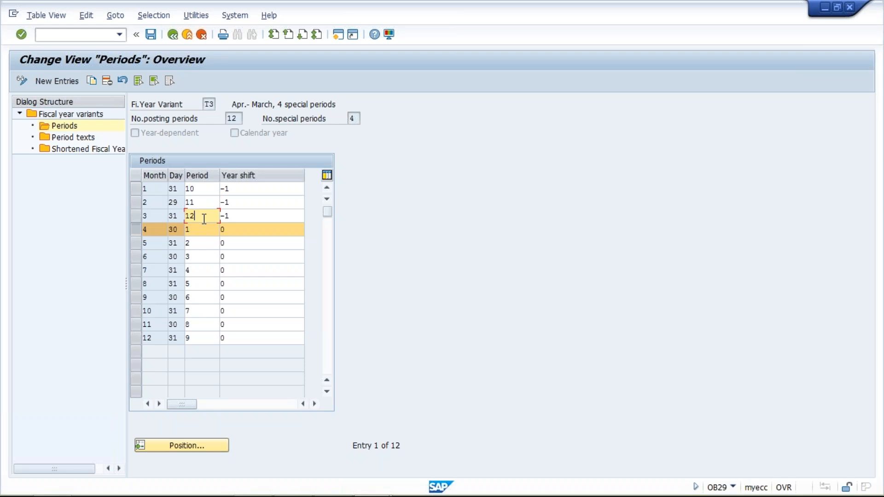
{"action": "left_click", "coordinate": [262, 189]}
{"action": "left_click", "coordinate": [257, 202]}
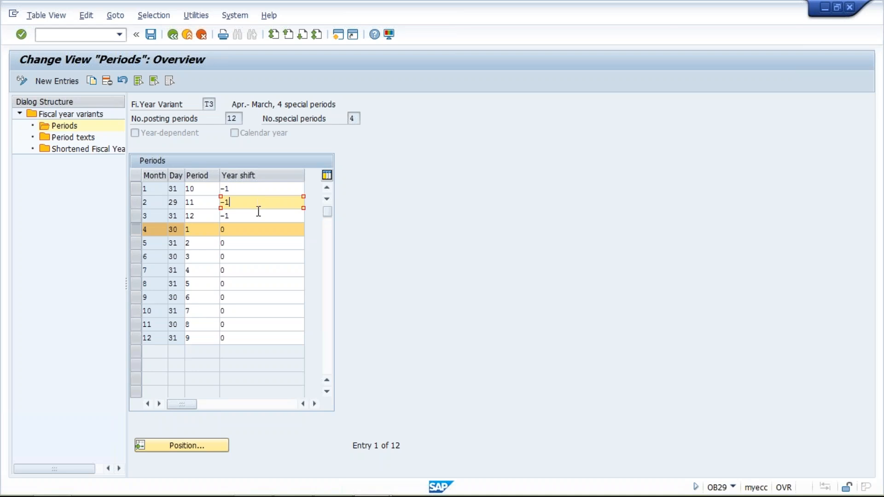
{"action": "left_click", "coordinate": [259, 214]}
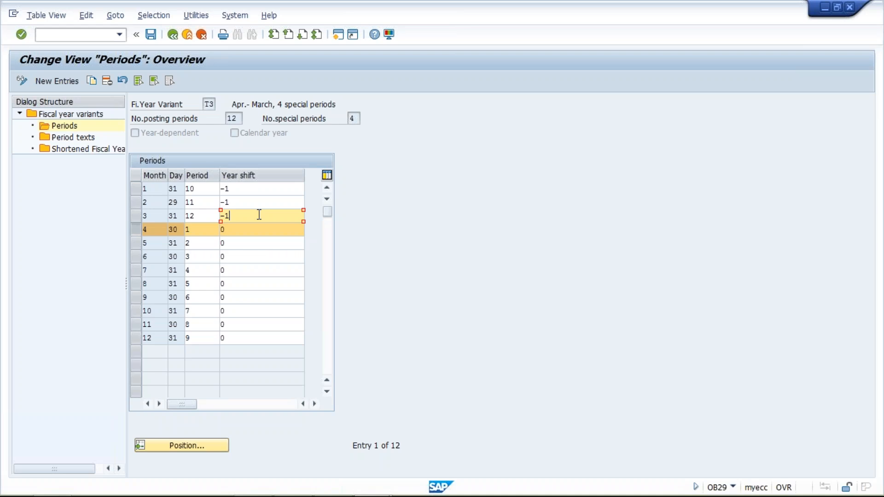
Step: Open a new SAP session and return to the T3 Periods overview
{"action": "left_click", "coordinate": [335, 36]}
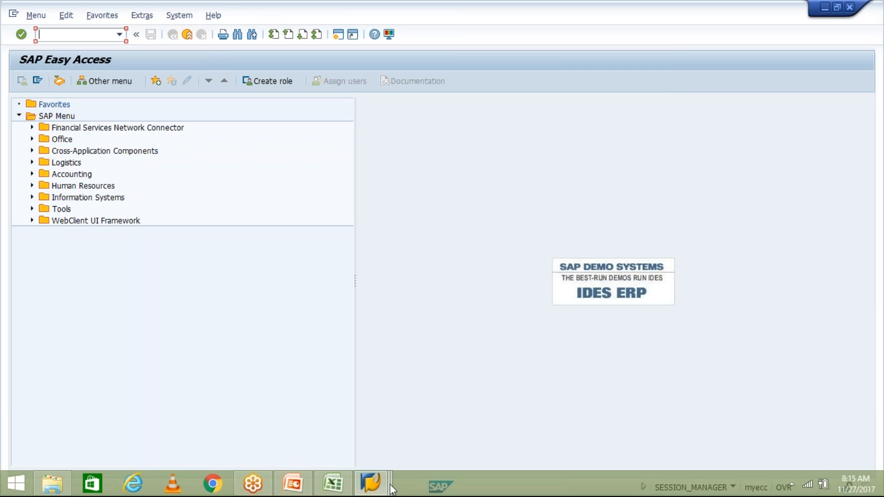
{"action": "mouse_move", "coordinate": [371, 483]}
{"action": "left_click", "coordinate": [370, 405]}
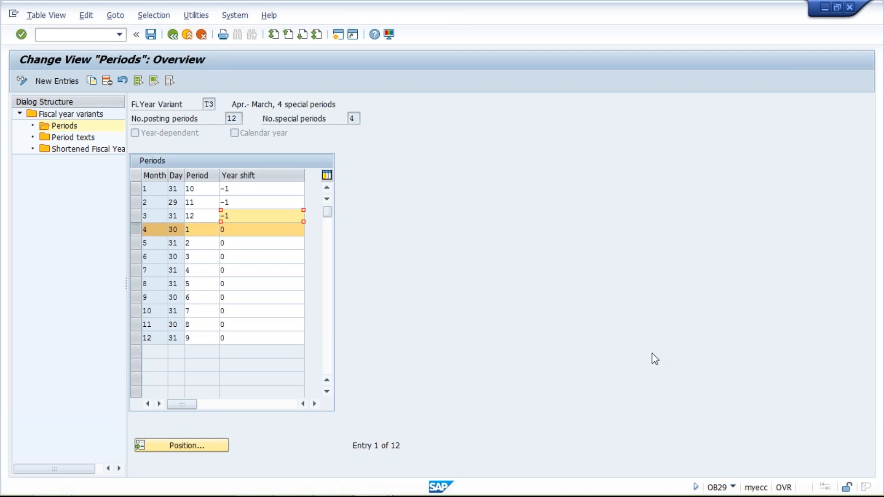
Step: Check the Fiscal Year Variant transaction codes on the PowerPoint slide and switch to the new SAP Easy Access session
{"action": "left_click", "coordinate": [879, 317]}
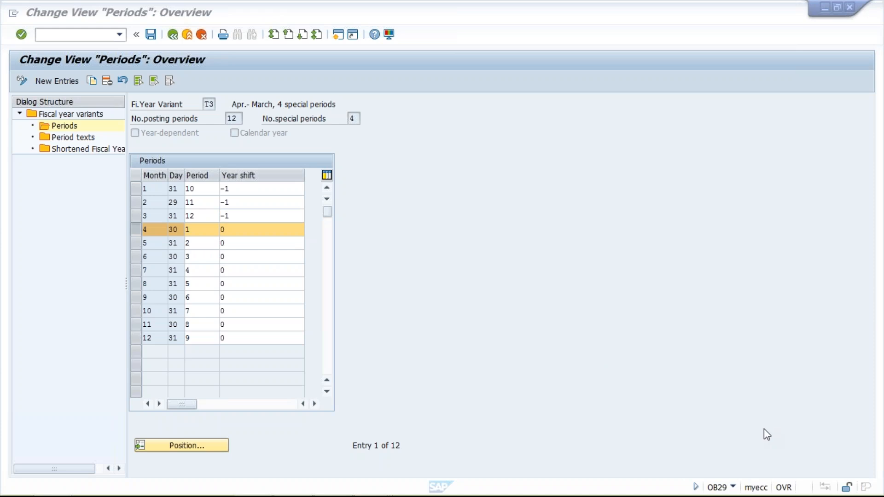
{"action": "left_click", "coordinate": [431, 442]}
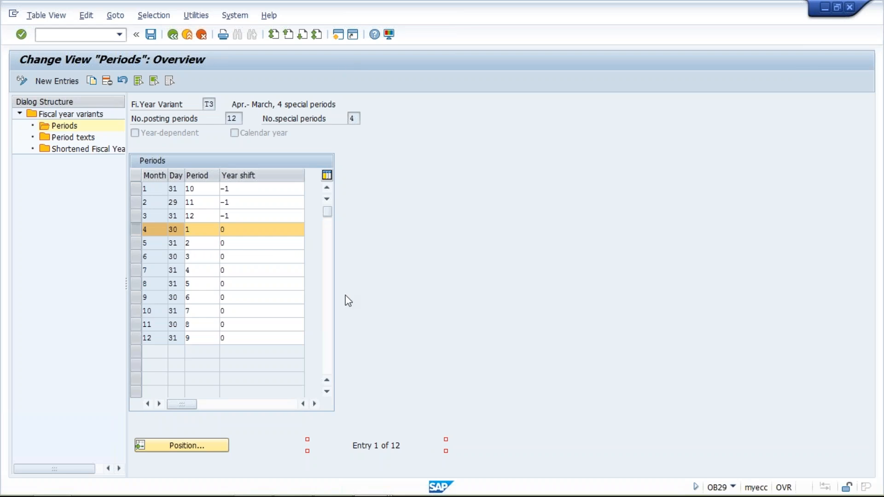
{"action": "left_click", "coordinate": [366, 491]}
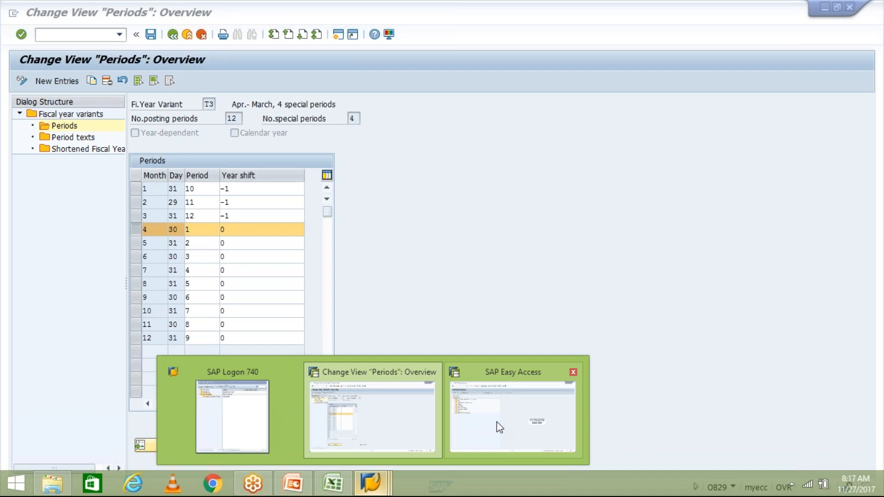
{"action": "left_click", "coordinate": [499, 427]}
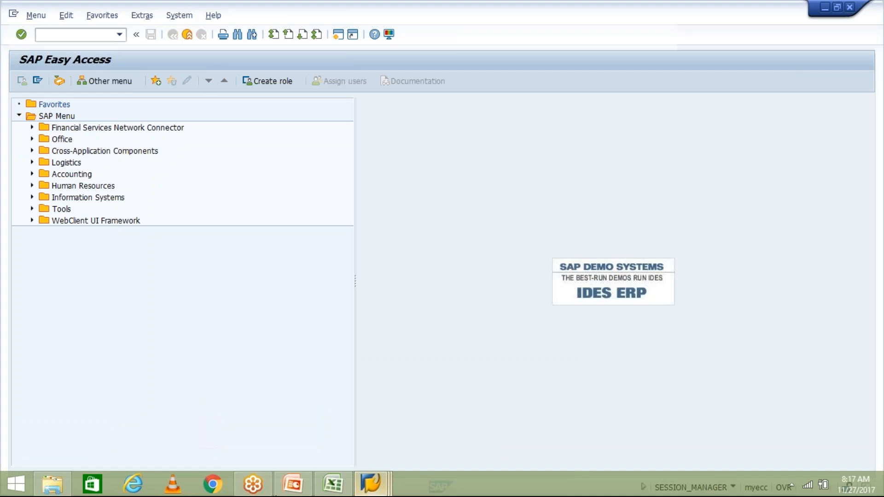
{"action": "left_click", "coordinate": [287, 487]}
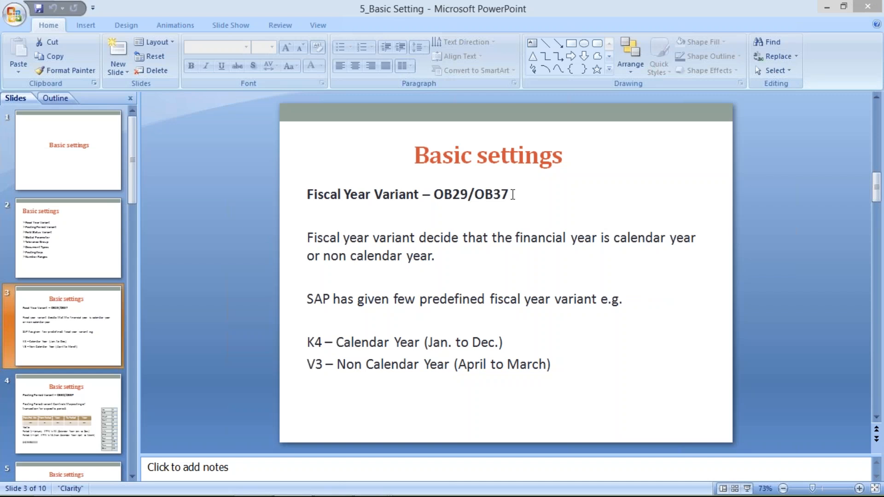
{"action": "mouse_move", "coordinate": [381, 484]}
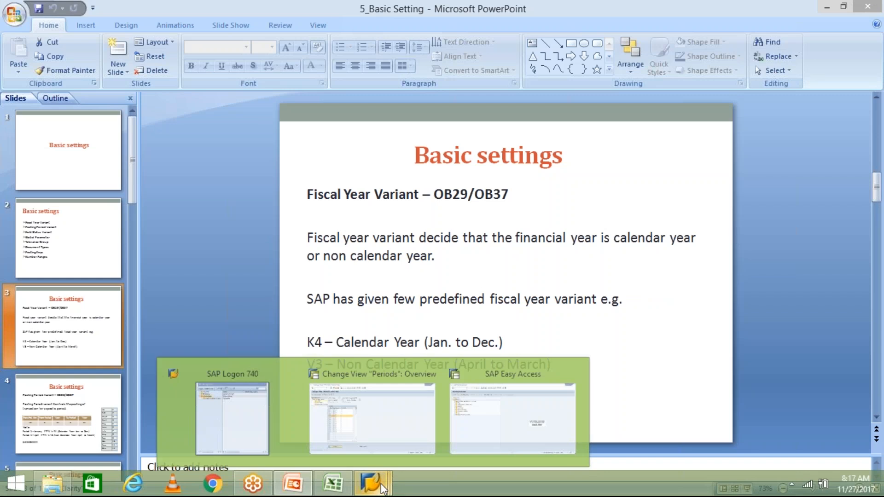
{"action": "left_click", "coordinate": [491, 442]}
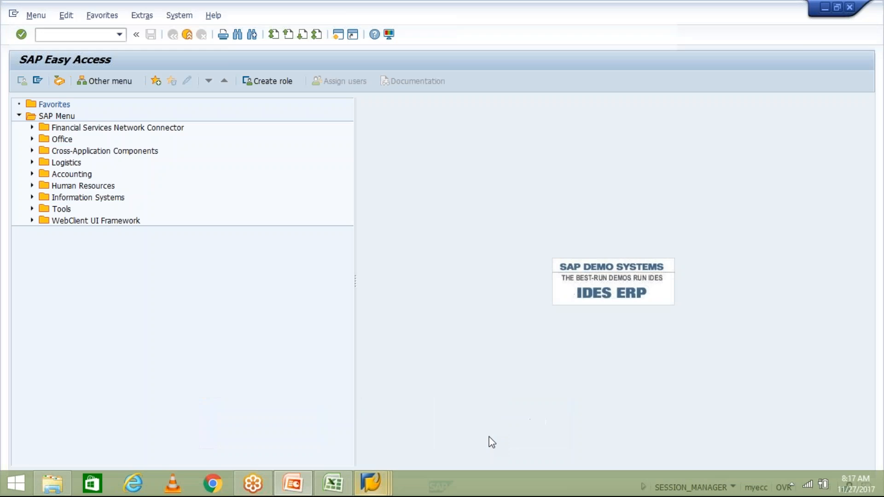
Step: Run transaction OB37 to open the assignment of company codes to fiscal year variants
{"action": "left_click", "coordinate": [63, 33]}
{"action": "type", "text": "O"}
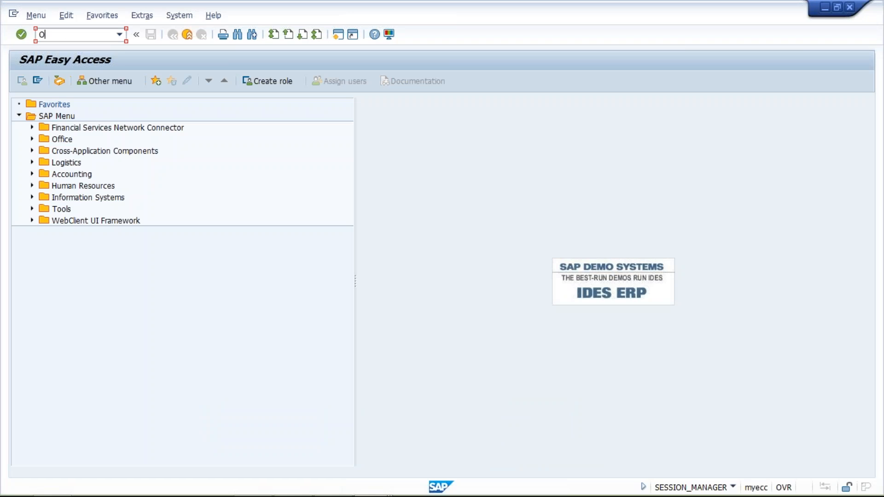
{"action": "type", "text": "B07"}
{"action": "key", "text": "Return"}
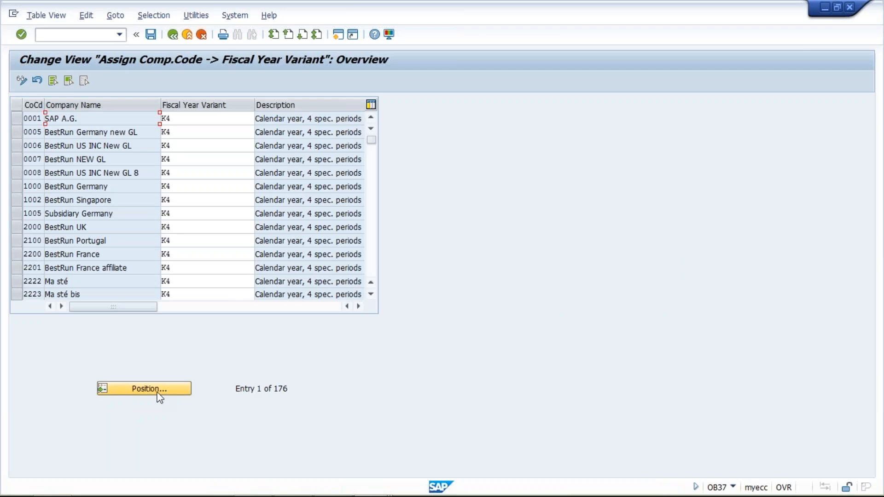
Step: Position the company code list at TM10, TATA MOTOR
{"action": "left_click", "coordinate": [157, 392]}
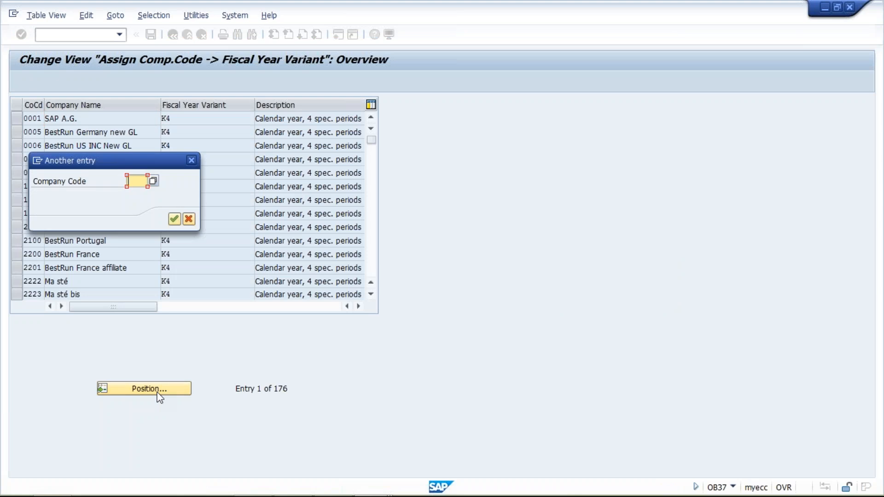
{"action": "type", "text": "TM"}
{"action": "key", "text": "Down"}
{"action": "key", "text": "Return"}
{"action": "key", "text": "Return"}
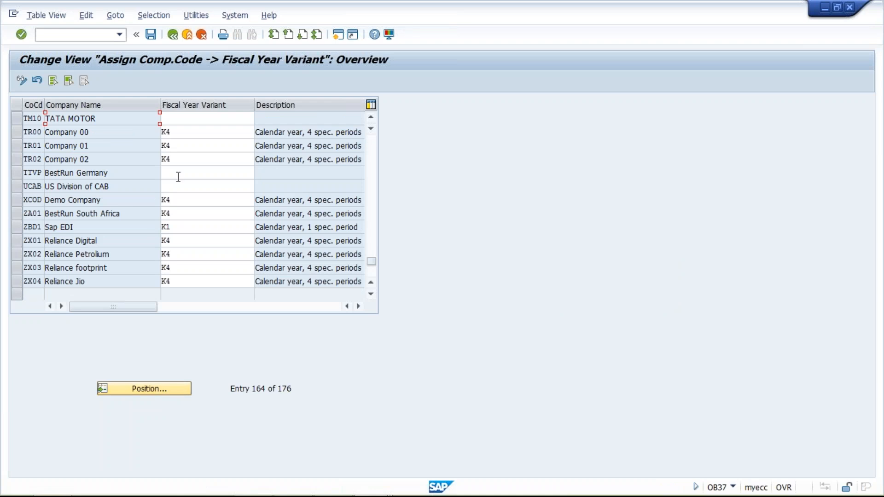
Step: Assign fiscal year variant T3 to company code TM10
{"action": "left_click", "coordinate": [176, 120]}
{"action": "type", "text": "T3"}
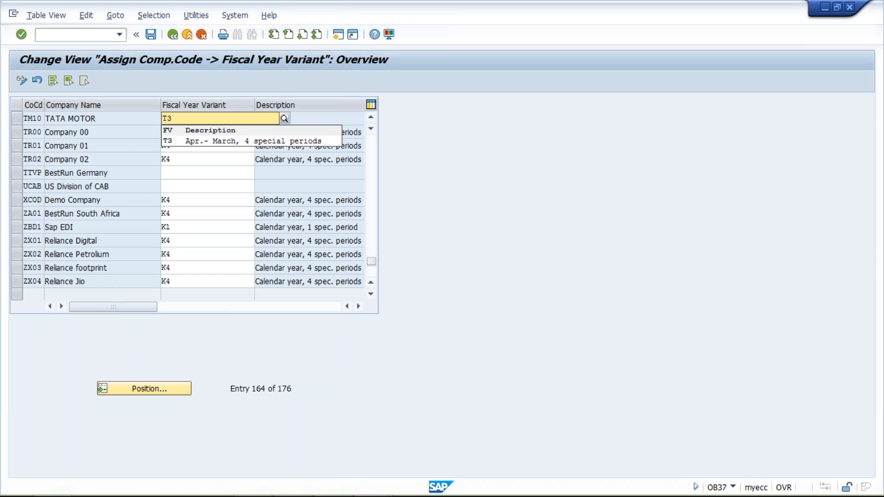
{"action": "key", "text": "Down"}
{"action": "key", "text": "Return"}
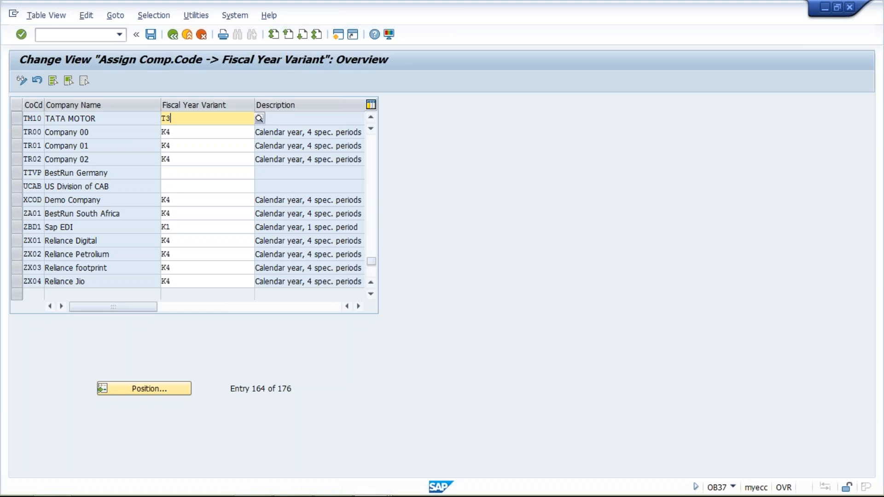
Step: Save the company code assignment, accepting the warnings and the customizing request TATA MOTOR_1
{"action": "left_click", "coordinate": [150, 38]}
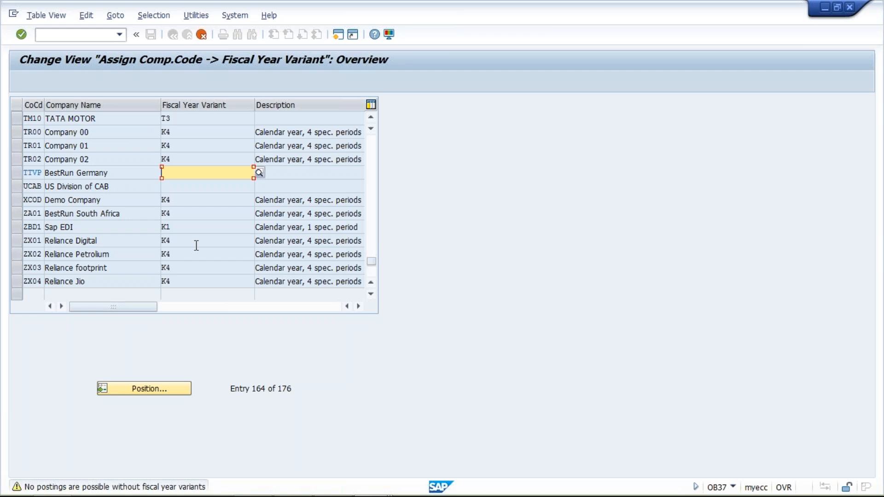
{"action": "key", "text": "Return"}
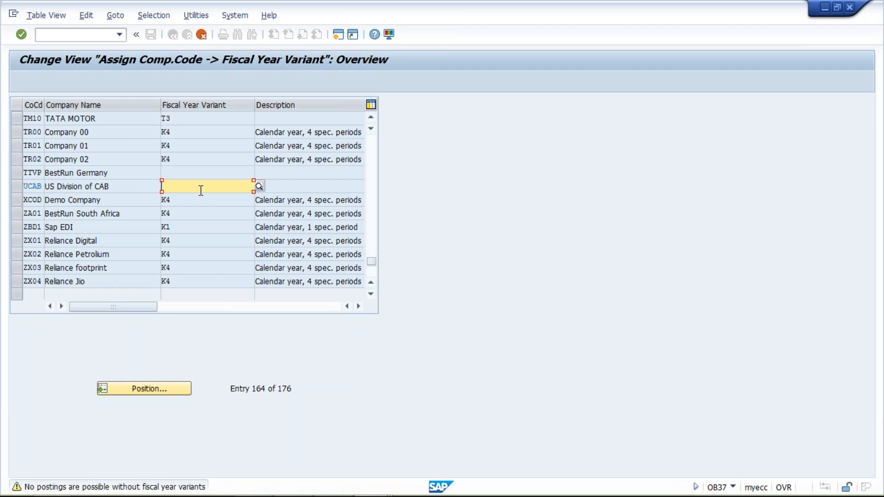
{"action": "key", "text": "Return"}
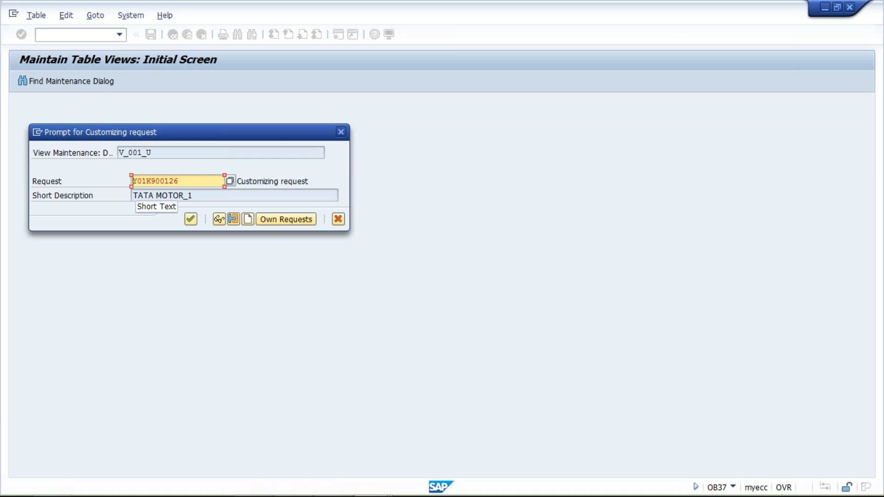
{"action": "key", "text": "Return"}
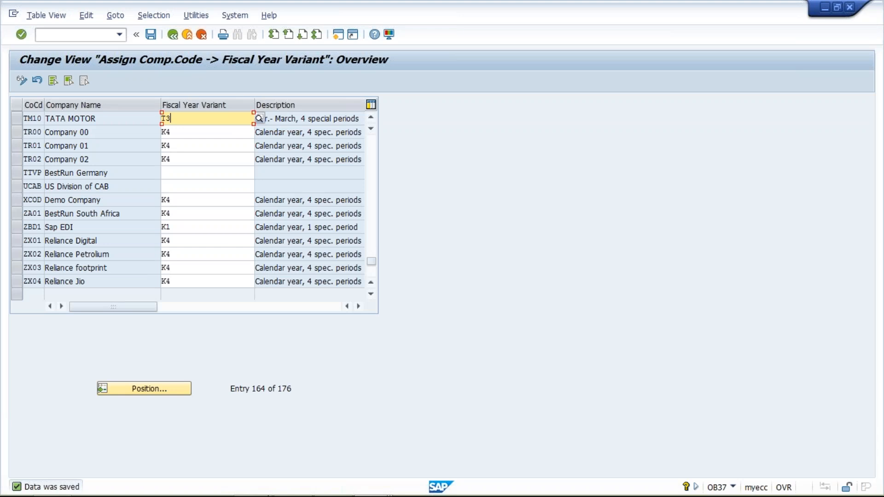
Step: Switch to the PowerPoint presentation and view slide 4 on the Posting Period Variant
{"action": "mouse_move", "coordinate": [301, 484]}
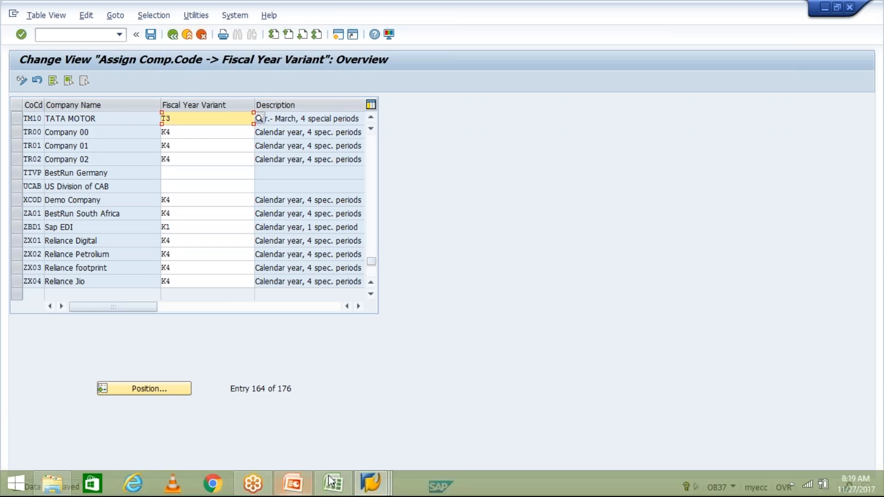
{"action": "left_click", "coordinate": [300, 484]}
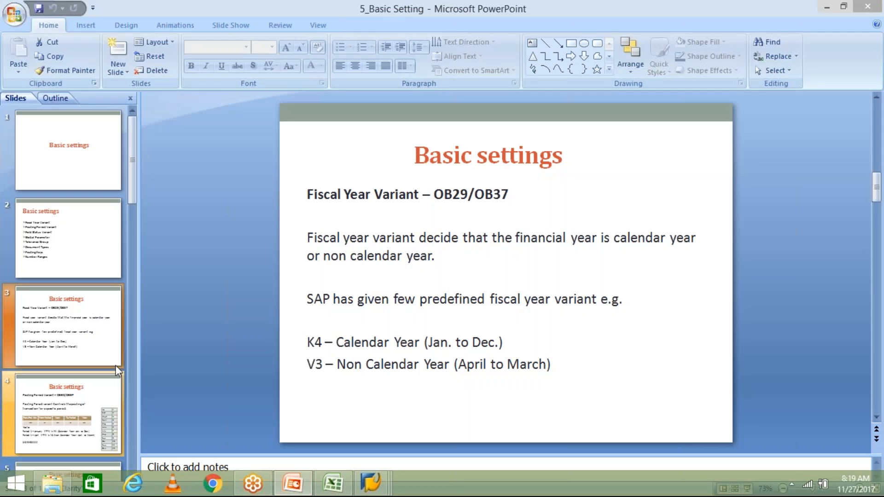
{"action": "left_click", "coordinate": [83, 405]}
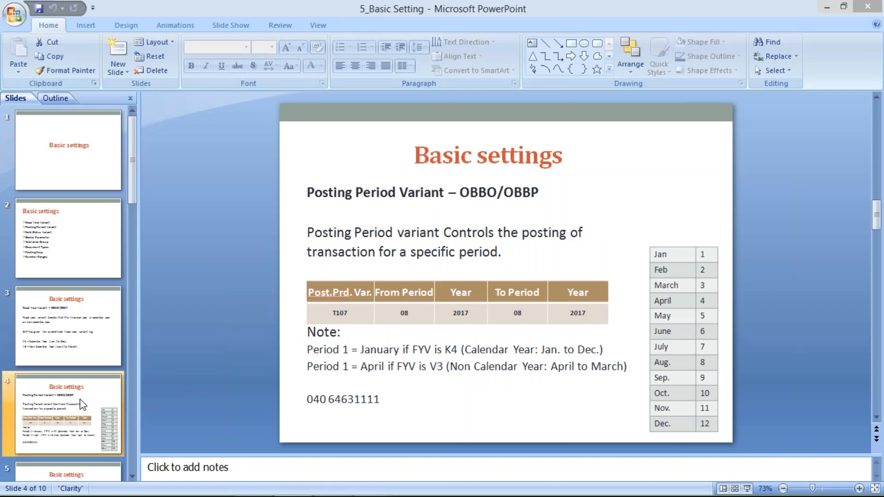
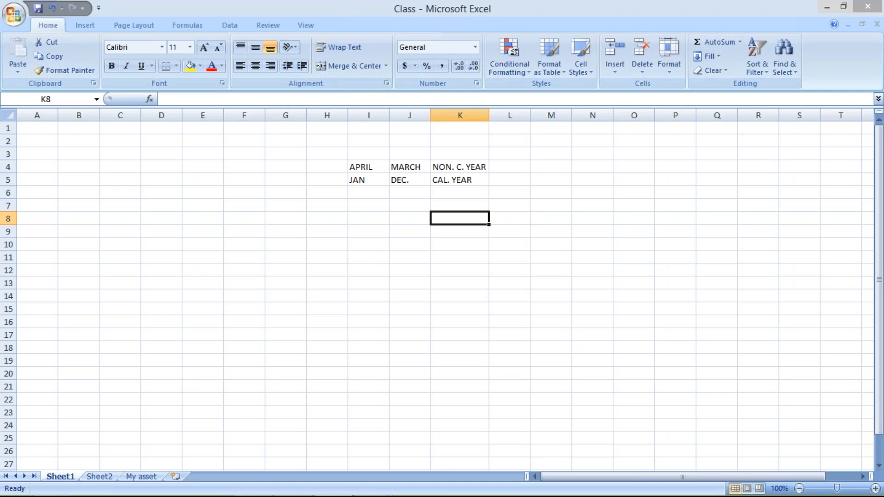
Step: Enter 10 in cell I8 on Sheet1 of the Class workbook in Excel
{"action": "mouse_move", "coordinate": [802, 495]}
{"action": "left_click", "coordinate": [399, 219]}
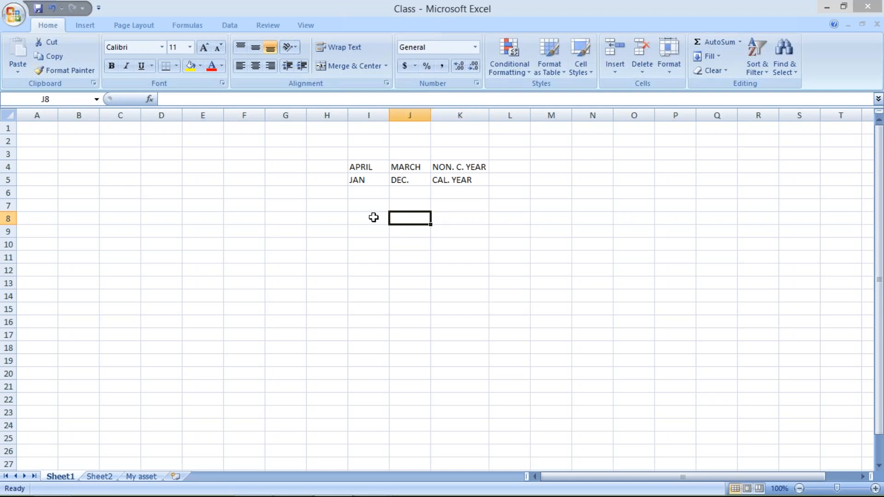
{"action": "left_click", "coordinate": [373, 217]}
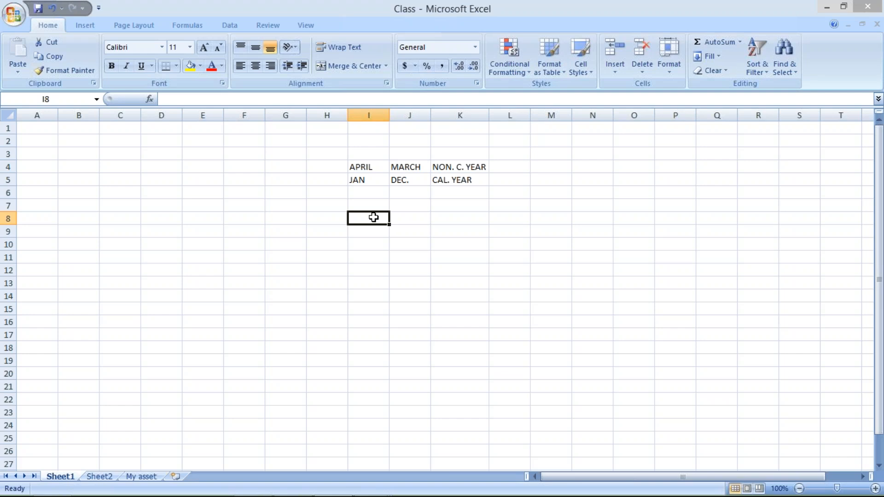
{"action": "type", "text": "10"}
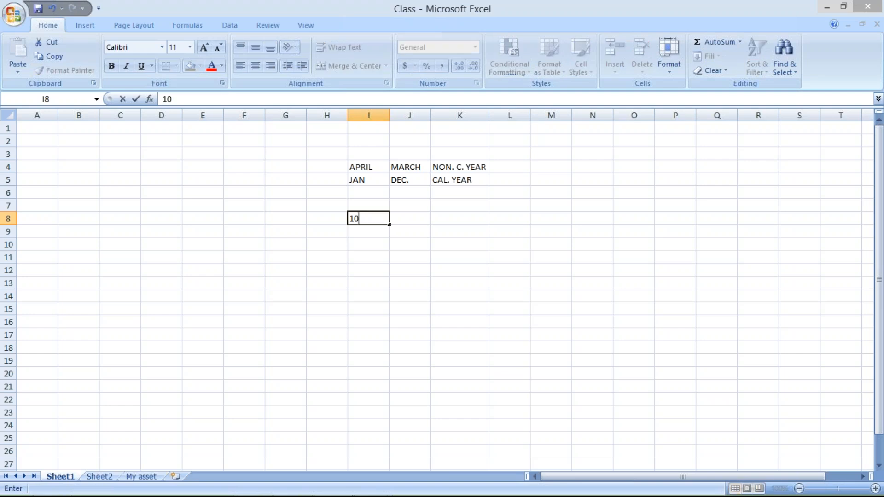
{"action": "left_click", "coordinate": [374, 240]}
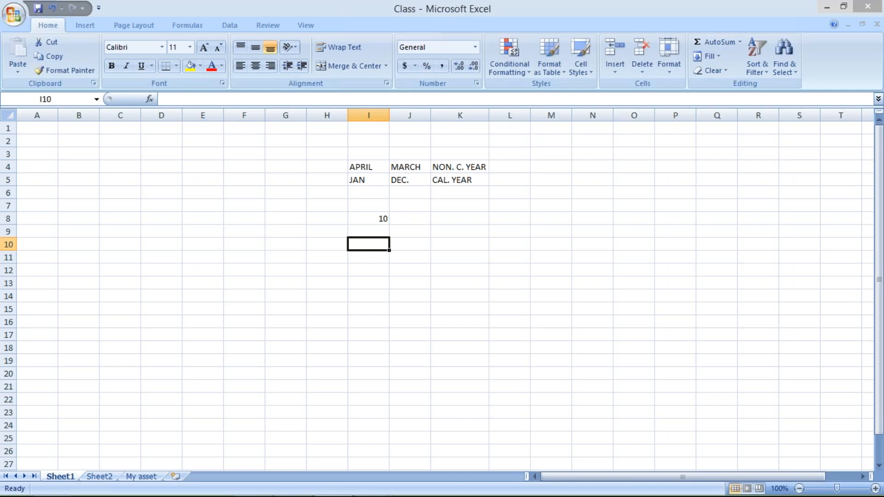
Step: Set cell I8 to 7 and label it OCT in cell H8
{"action": "left_click", "coordinate": [363, 217]}
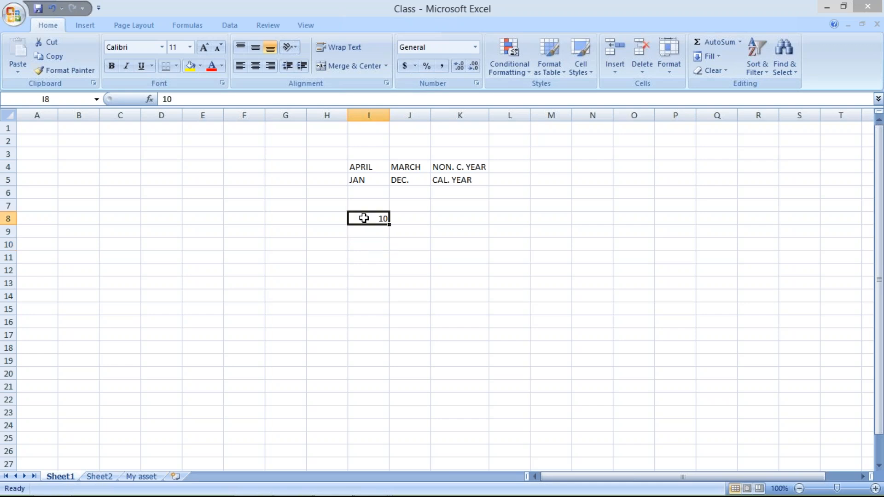
{"action": "type", "text": "7"}
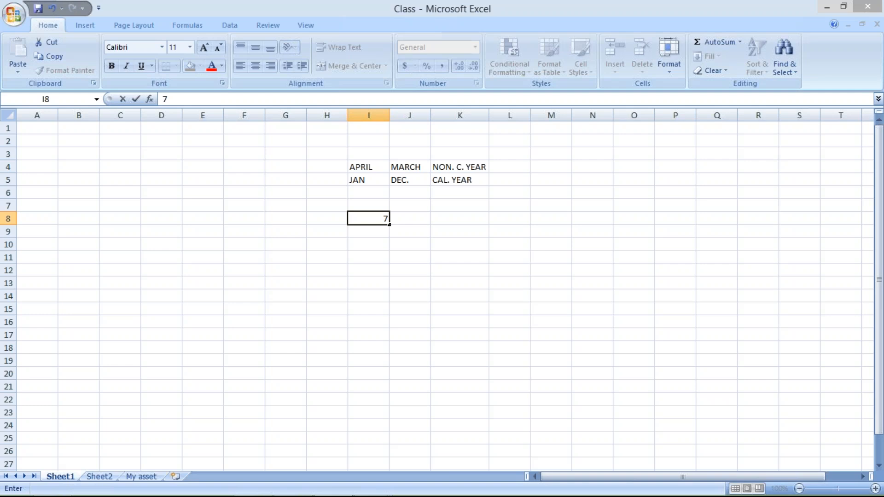
{"action": "left_click", "coordinate": [414, 221]}
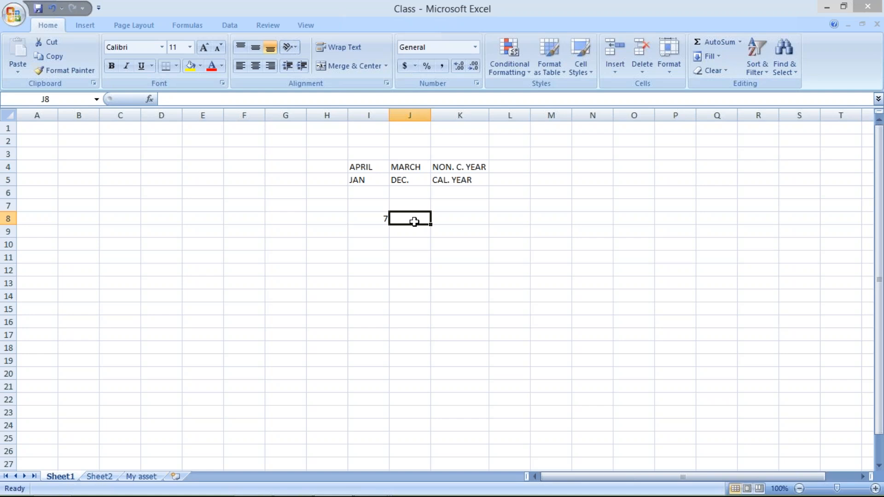
{"action": "left_click", "coordinate": [353, 219]}
{"action": "left_click", "coordinate": [327, 219]}
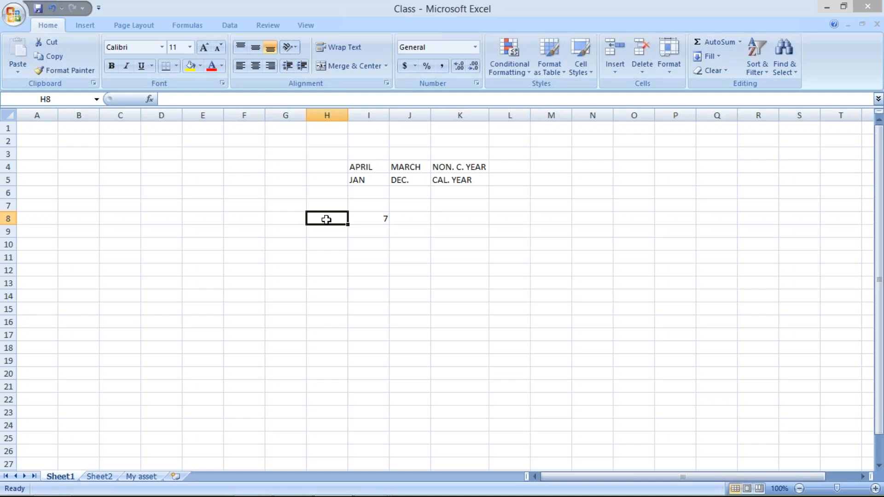
{"action": "type", "text": "O"}
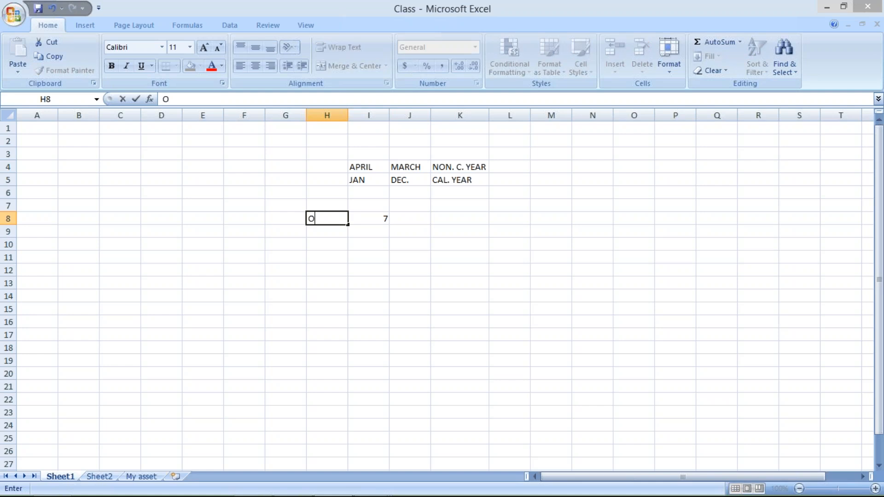
{"action": "type", "text": "CT"}
{"action": "left_click", "coordinate": [403, 221]}
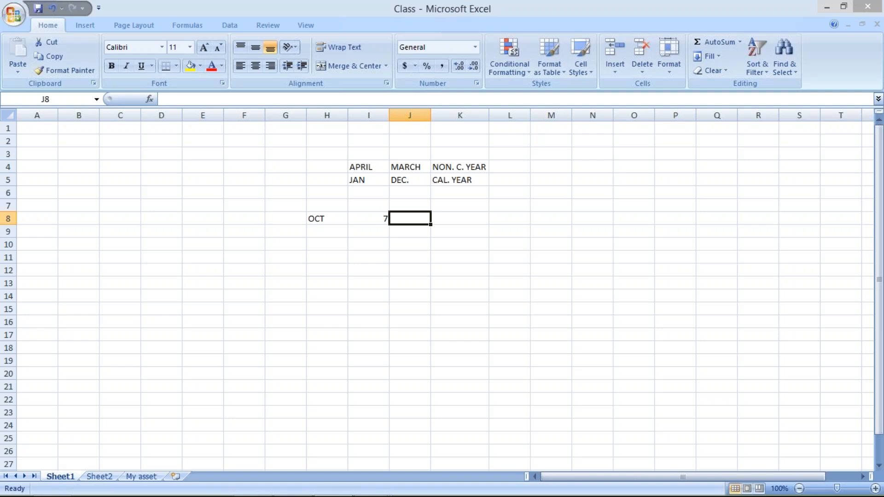
Step: Enter the example amounts 100 in cell I9 and 5 in cell I10
{"action": "left_click", "coordinate": [362, 232]}
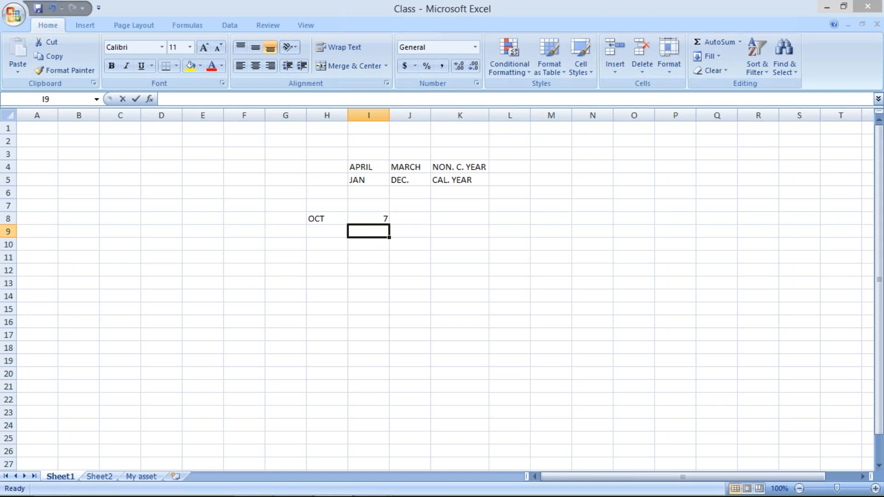
{"action": "type", "text": "100"}
{"action": "key", "text": "Return"}
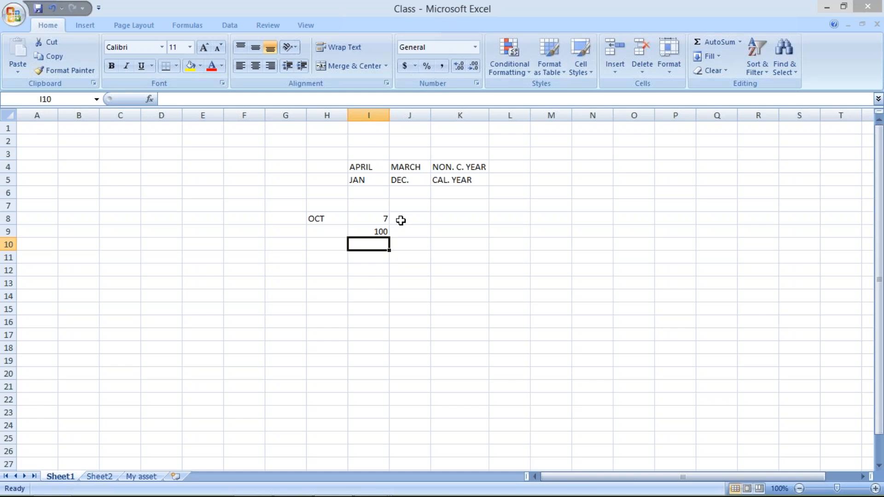
{"action": "left_click", "coordinate": [373, 231]}
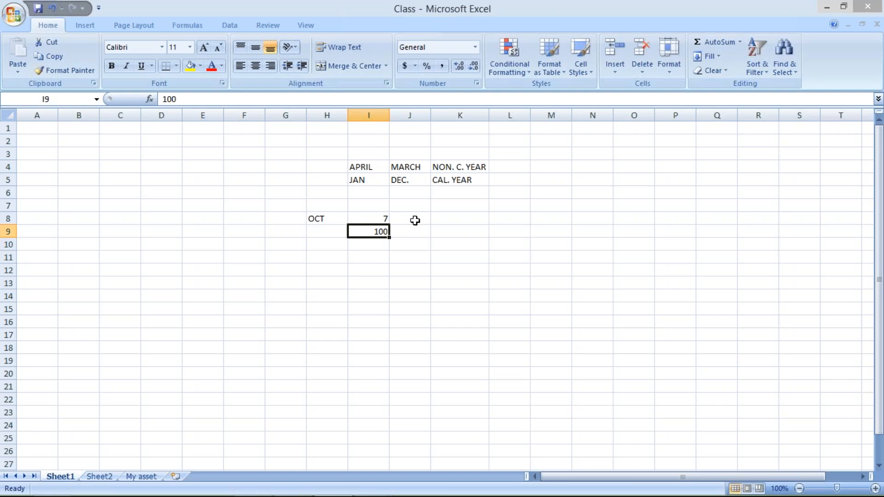
{"action": "left_click", "coordinate": [377, 246]}
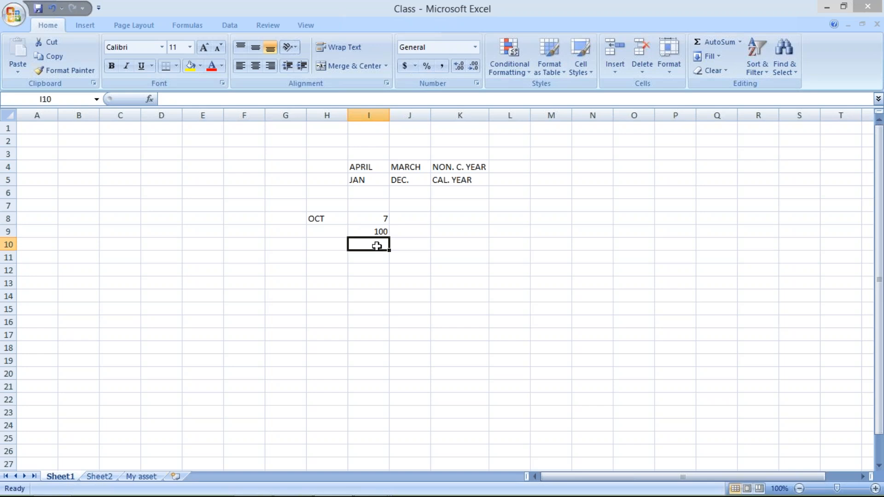
{"action": "type", "text": "5"}
{"action": "key", "text": "Return"}
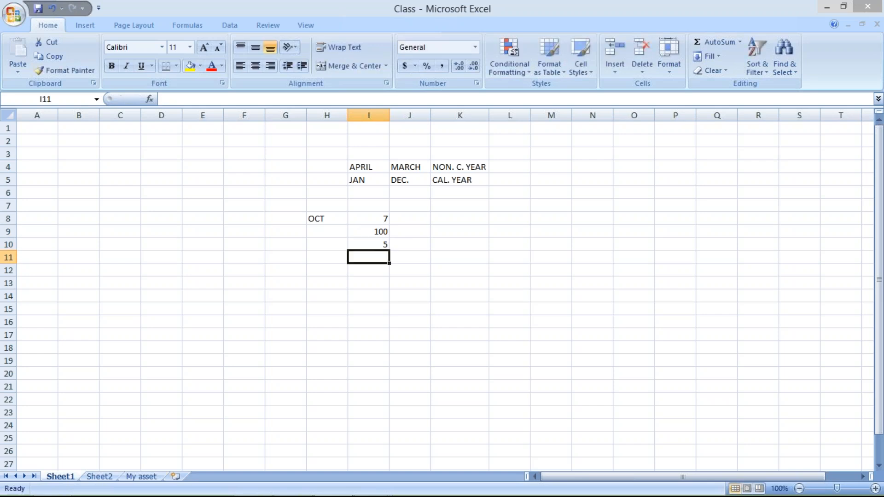
Step: Enter 105 in cell I11 as the sum of the amounts in I9 and I10
{"action": "left_click_drag", "start_coordinate": [383, 231], "coordinate": [376, 248]}
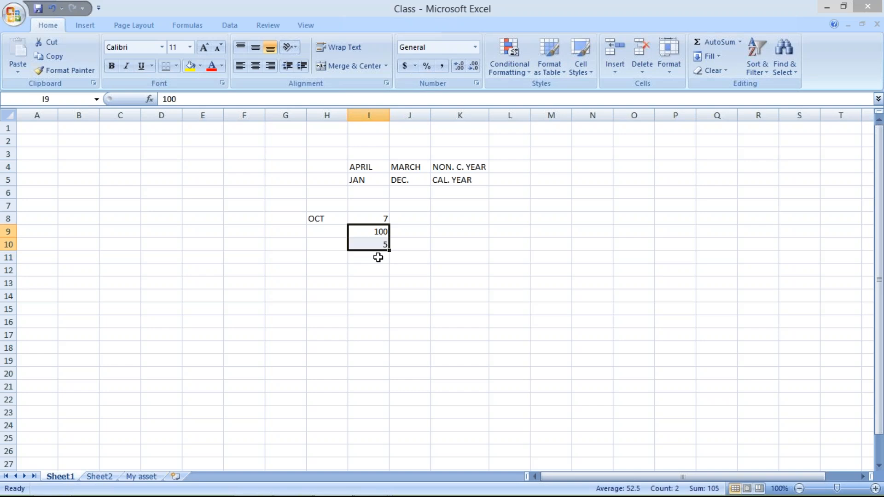
{"action": "left_click", "coordinate": [372, 256]}
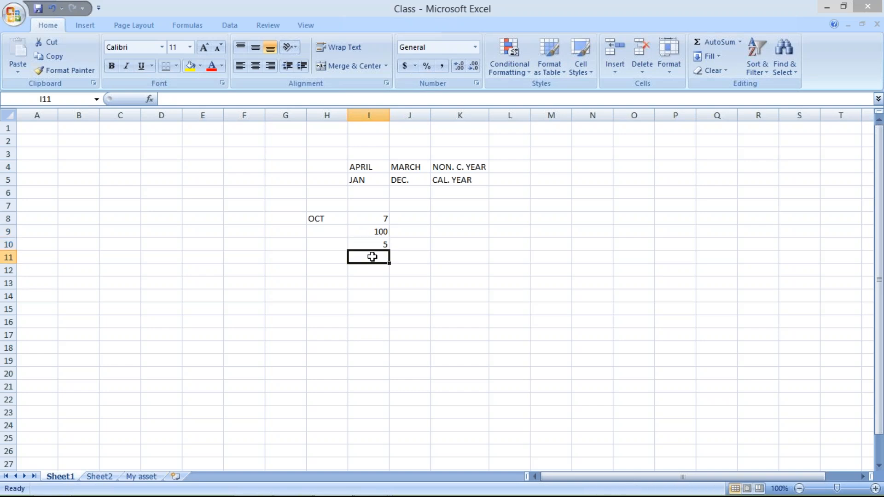
{"action": "type", "text": "105"}
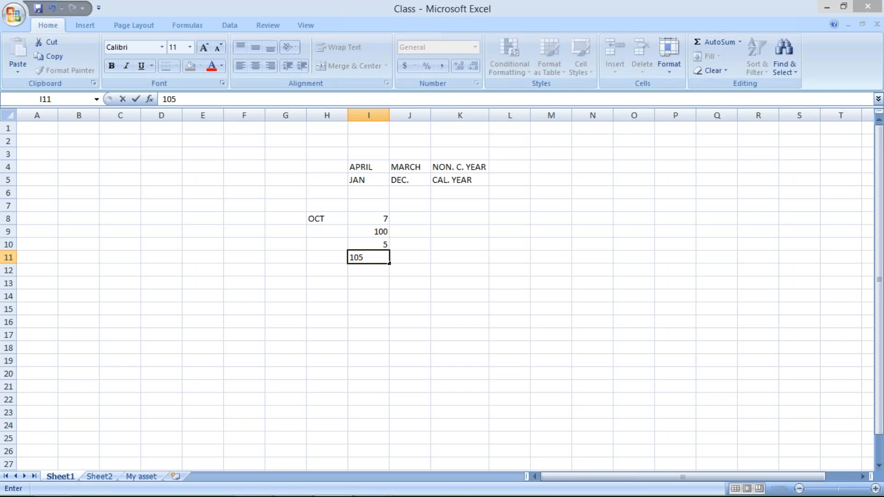
{"action": "key", "text": "Return"}
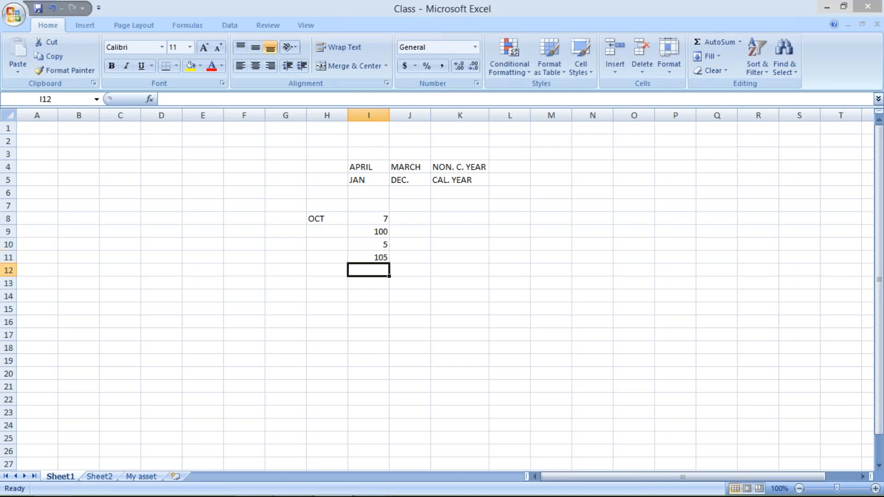
{"action": "left_click", "coordinate": [372, 232]}
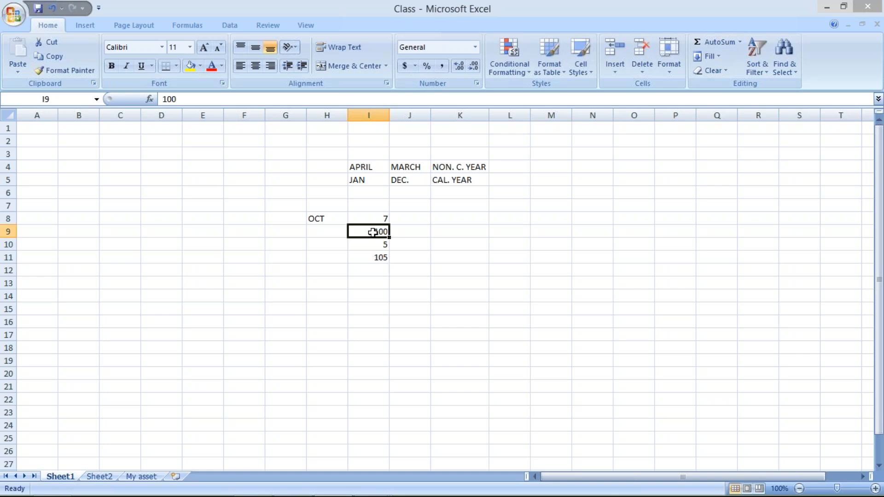
{"action": "left_click", "coordinate": [378, 259]}
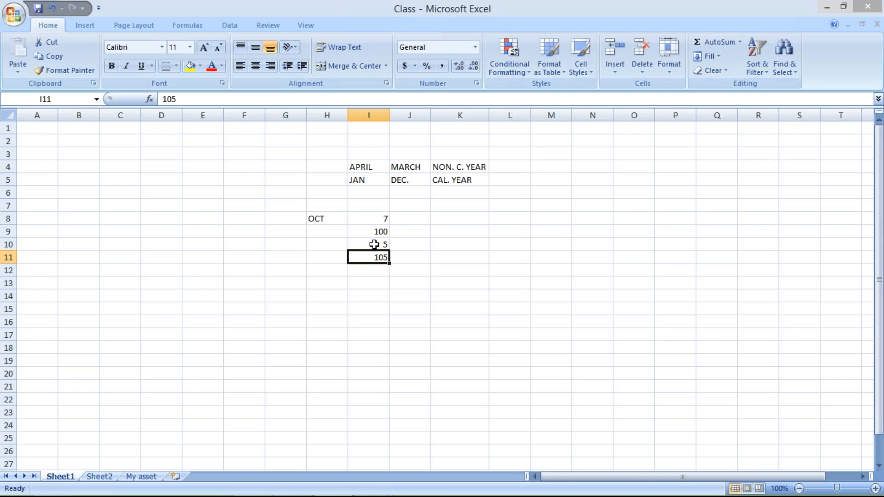
{"action": "left_click_drag", "start_coordinate": [373, 245], "coordinate": [374, 258]}
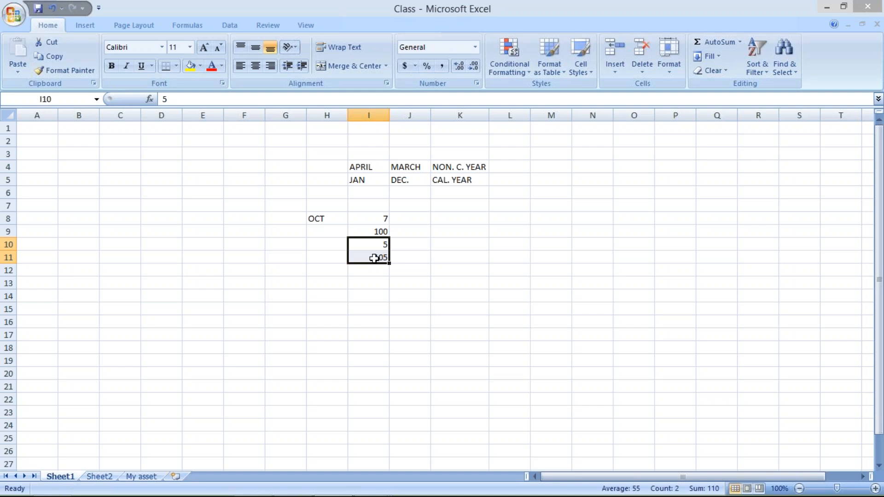
{"action": "left_click", "coordinate": [379, 231]}
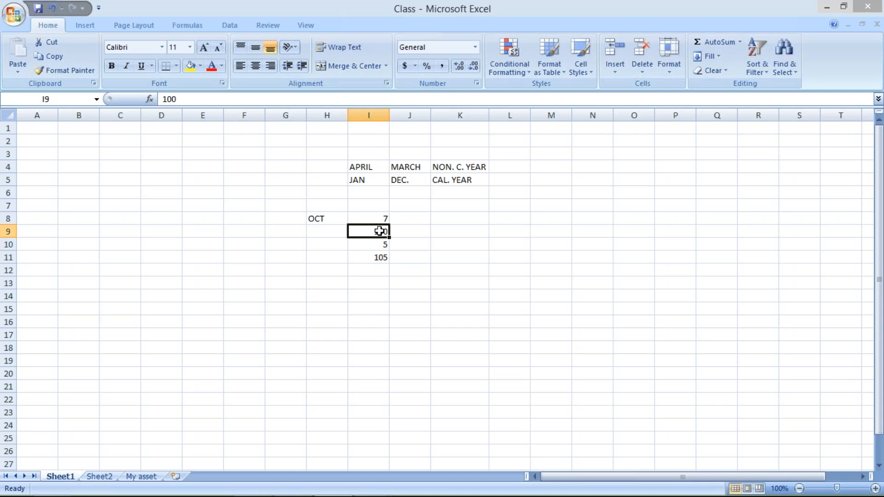
{"action": "left_click", "coordinate": [368, 256]}
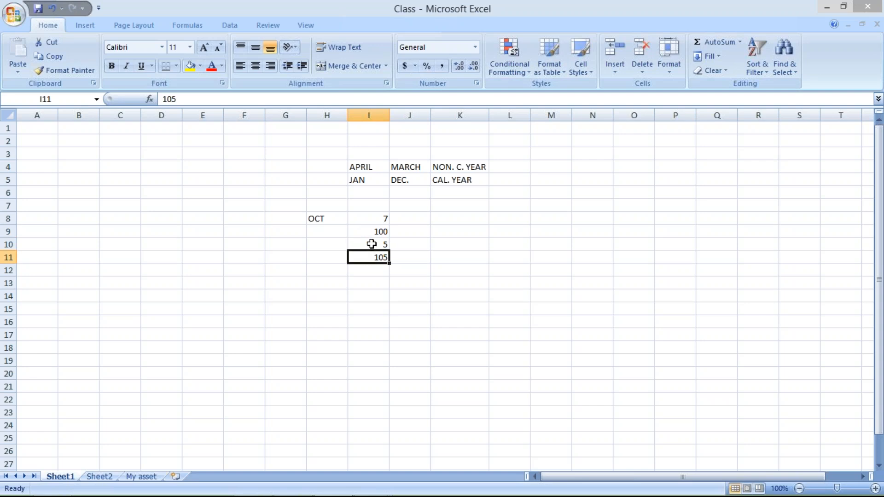
{"action": "left_click", "coordinate": [371, 244]}
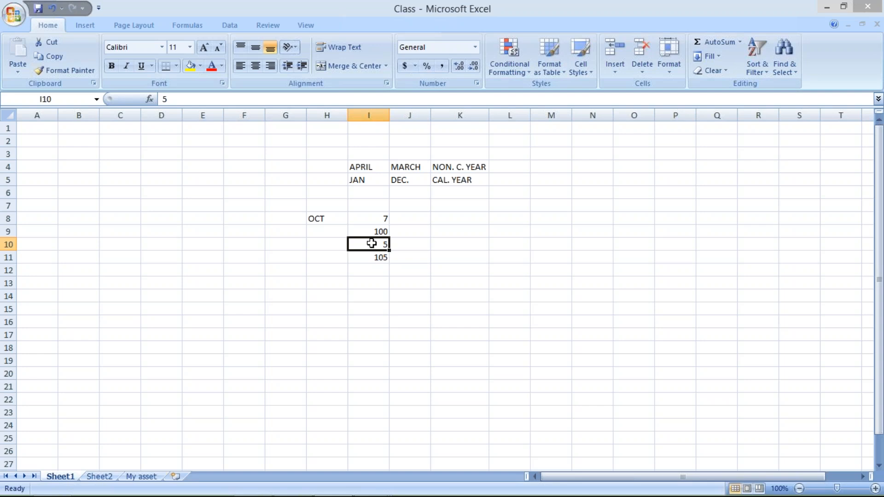
{"action": "key", "text": "Up"}
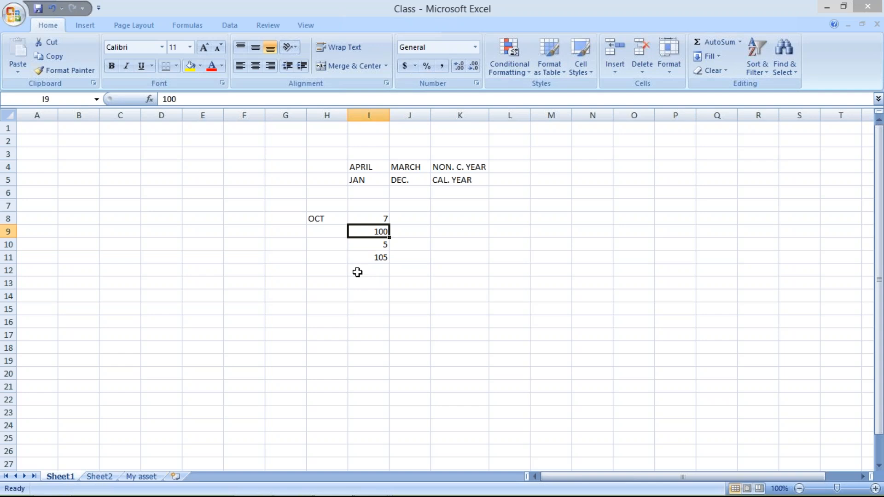
{"action": "left_click", "coordinate": [371, 258]}
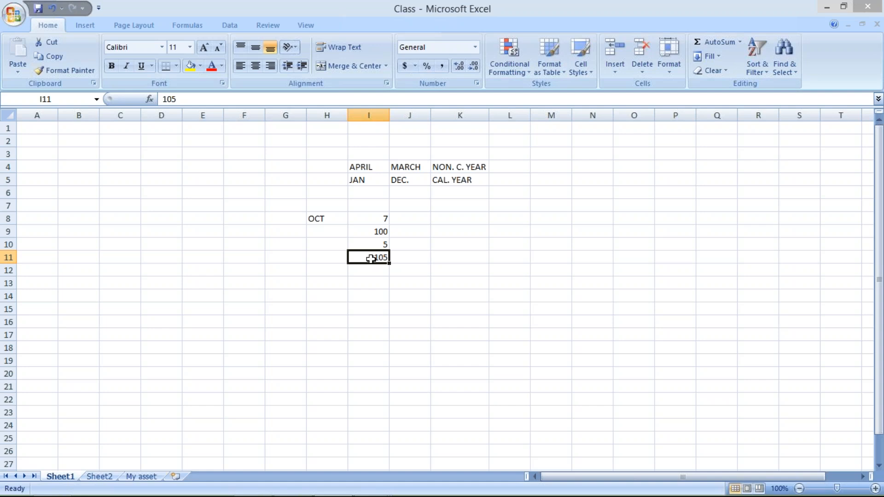
{"action": "left_click", "coordinate": [375, 244]}
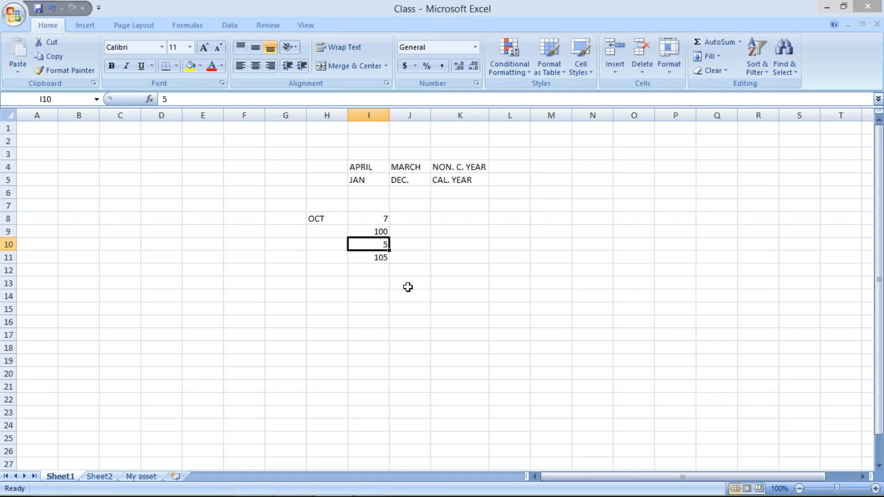
Step: Switch to the PowerPoint slide on posting period variants and set both From Period and To Period in its table to 08
{"action": "left_click", "coordinate": [287, 489]}
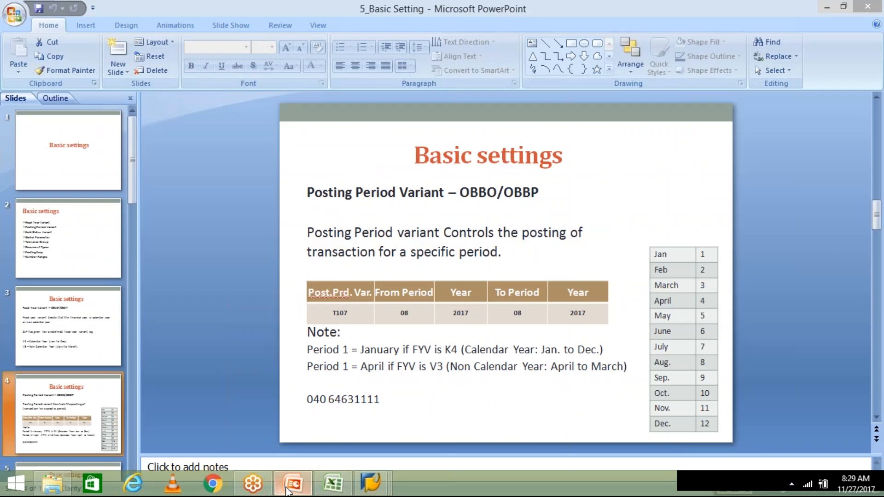
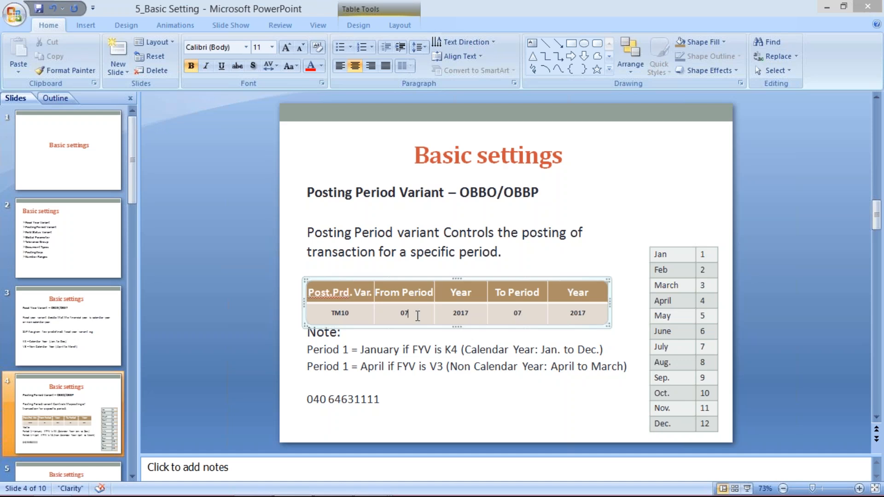
{"action": "key", "text": "BackSpace"}
{"action": "type", "text": "8"}
{"action": "left_click", "coordinate": [529, 313]}
{"action": "key", "text": "BackSpace"}
{"action": "type", "text": "8"}
Step: Switch to the Class workbook in Excel and enter the example date 10.10.2017 in cell I13 of Sheet1
{"action": "mouse_move", "coordinate": [333, 482]}
{"action": "left_click", "coordinate": [333, 482]}
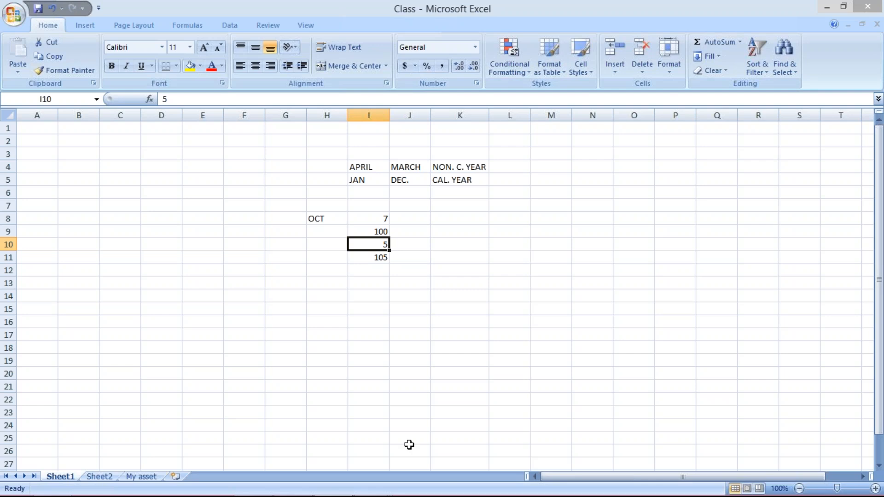
{"action": "mouse_move", "coordinate": [360, 481]}
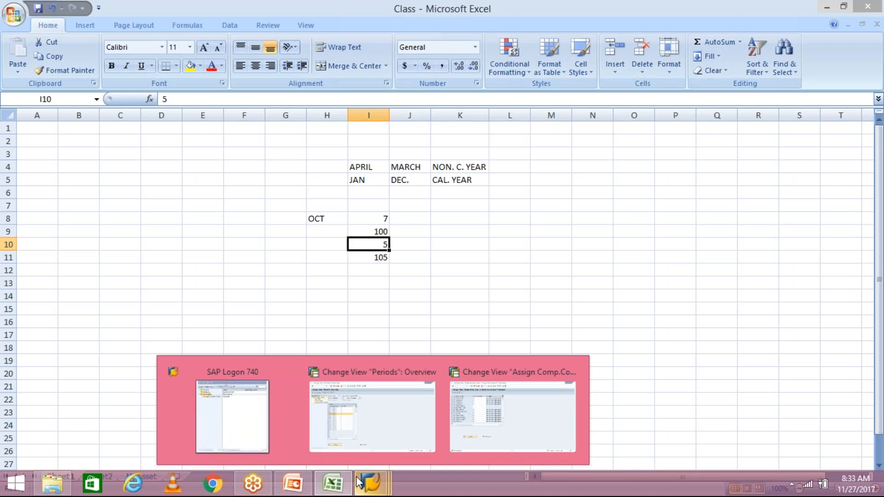
{"action": "left_click", "coordinate": [294, 489]}
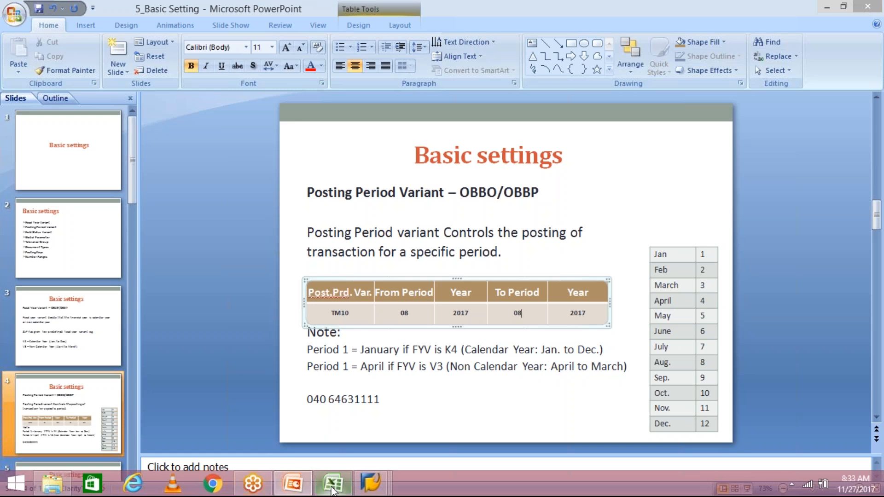
{"action": "left_click", "coordinate": [333, 484]}
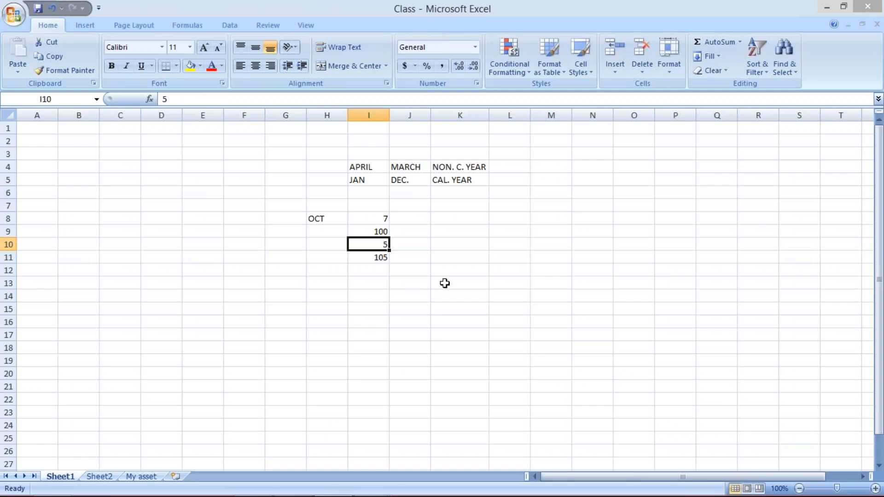
{"action": "left_click", "coordinate": [360, 279]}
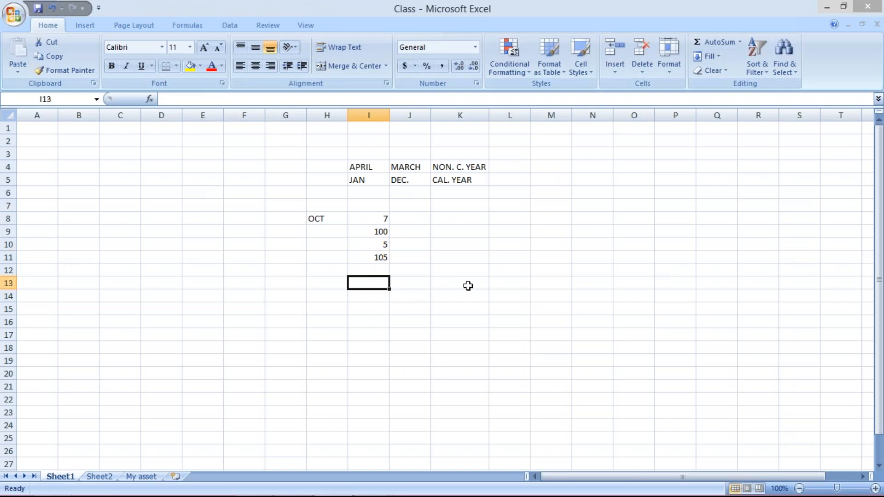
{"action": "type", "text": "10"}
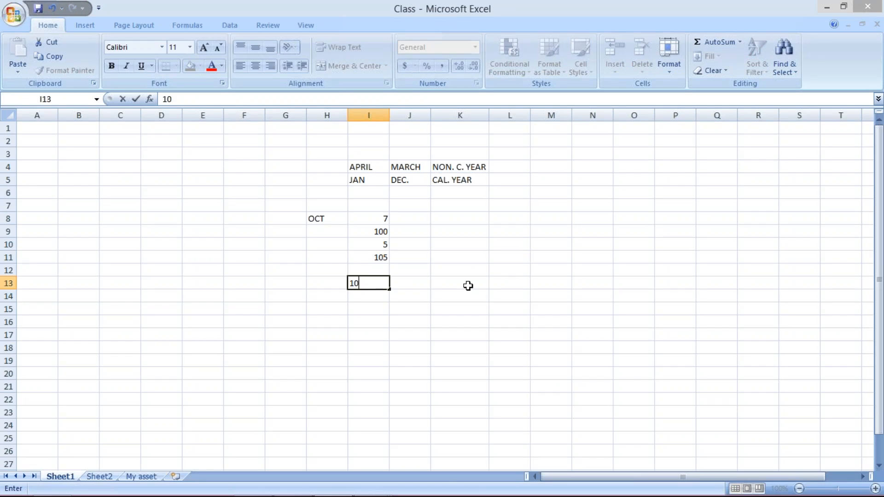
{"action": "type", "text": ".10.2017"}
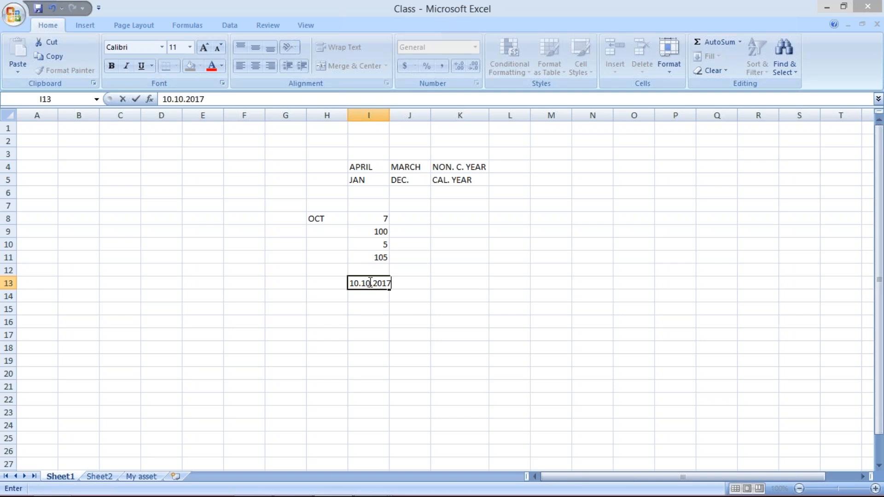
{"action": "left_click_drag", "start_coordinate": [370, 282], "coordinate": [363, 282]}
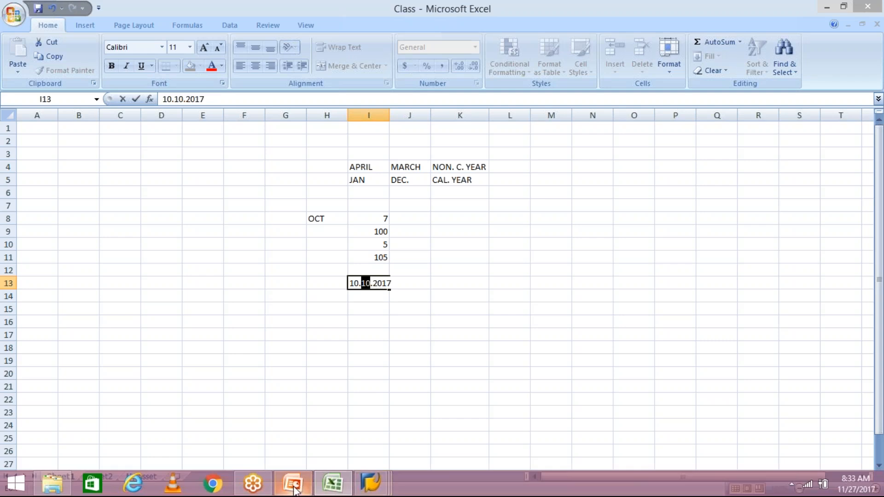
{"action": "left_click", "coordinate": [293, 488]}
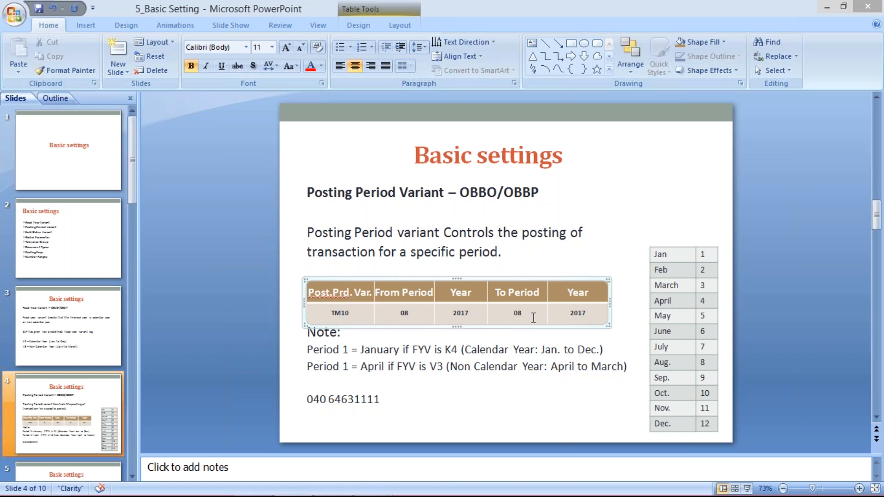
{"action": "mouse_move", "coordinate": [354, 496]}
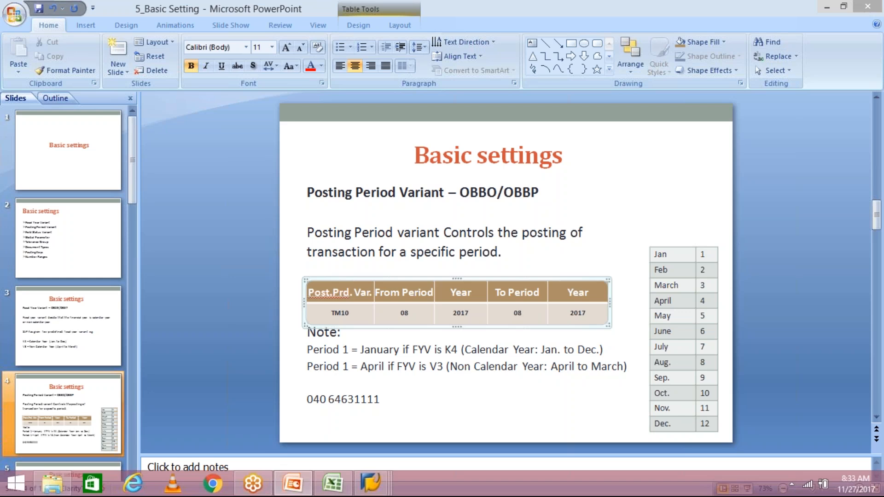
{"action": "left_click", "coordinate": [343, 485]}
{"action": "key", "text": "End"}
{"action": "left_click", "coordinate": [450, 278]}
Step: Mark the 10.10.2017 example date with an X in cell J13
{"action": "left_click", "coordinate": [423, 282]}
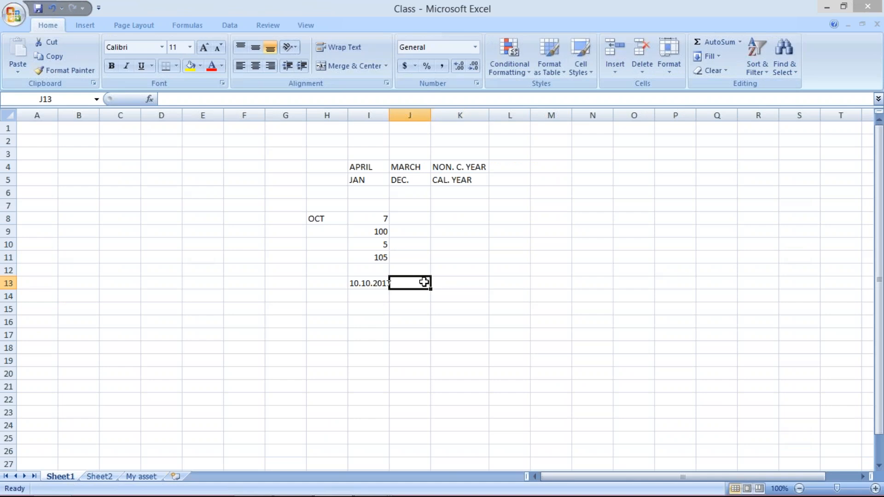
{"action": "type", "text": "X"}
{"action": "key", "text": "Return"}
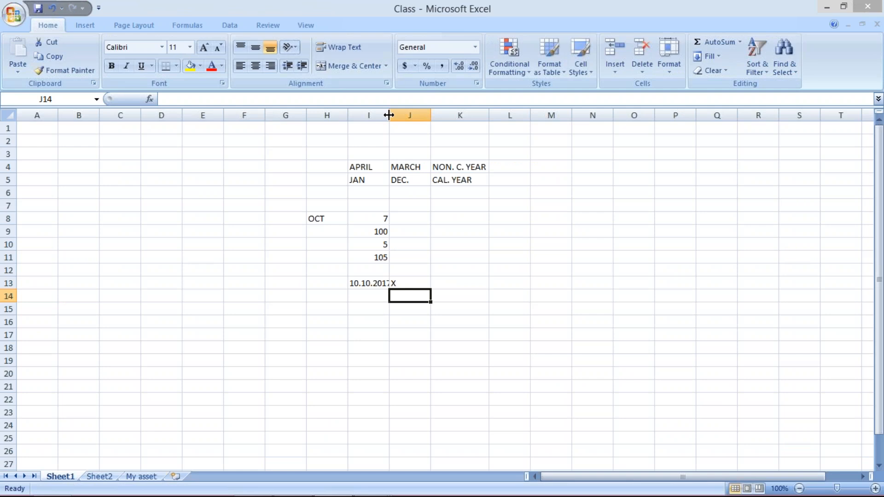
Step: Widen column I slightly so the full date fits, and center the contents of column J
{"action": "left_click_drag", "start_coordinate": [389, 115], "coordinate": [393, 115]}
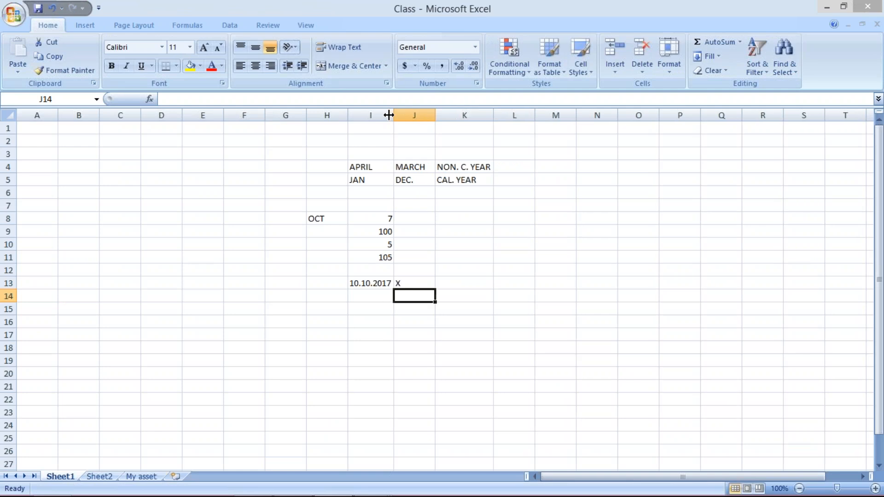
{"action": "left_click", "coordinate": [414, 115]}
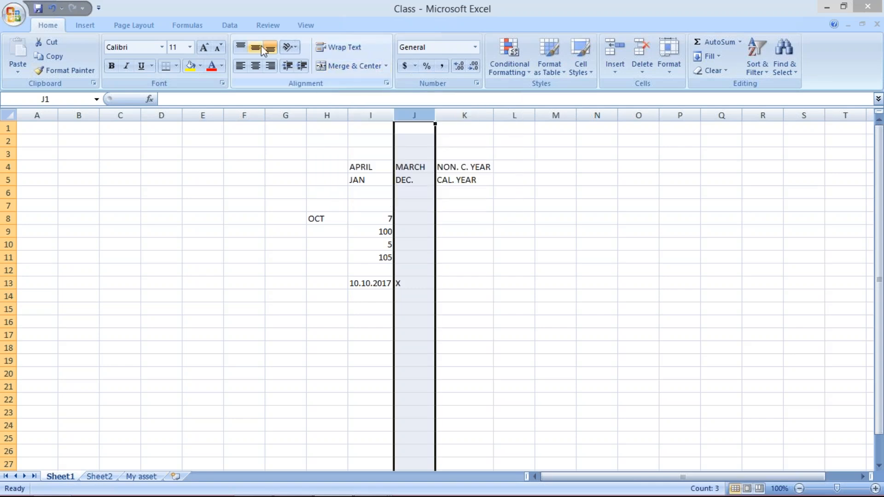
{"action": "left_click", "coordinate": [252, 68]}
{"action": "left_click", "coordinate": [498, 314]}
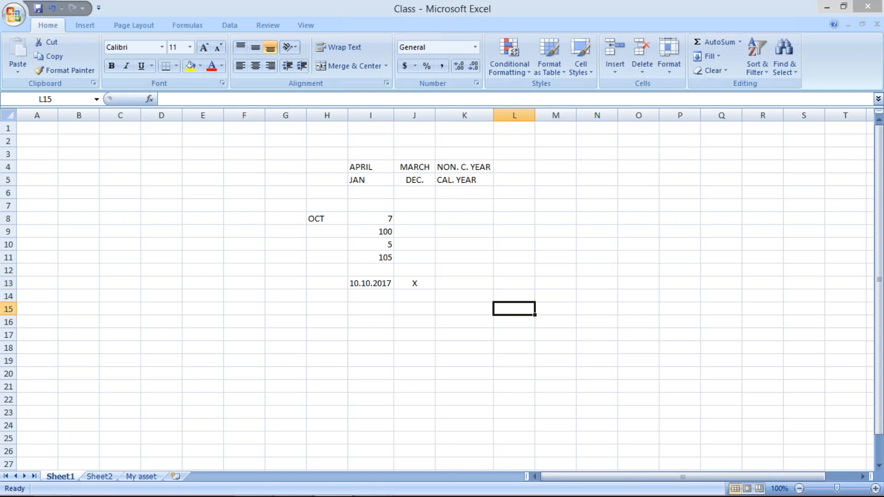
{"action": "left_click", "coordinate": [456, 286]}
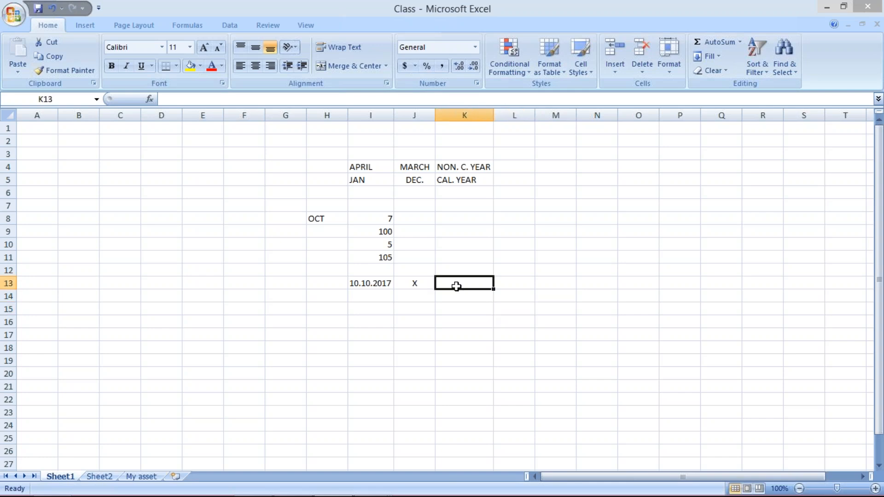
{"action": "key", "text": "Left"}
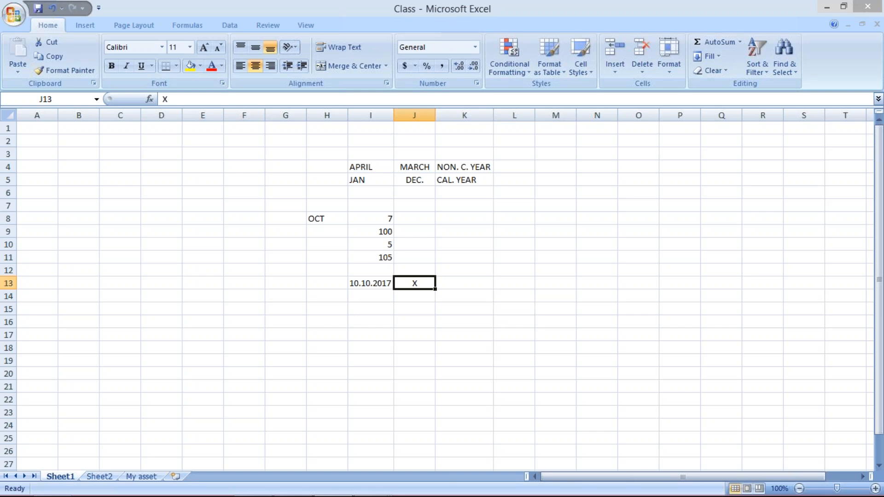
{"action": "left_click", "coordinate": [371, 283]}
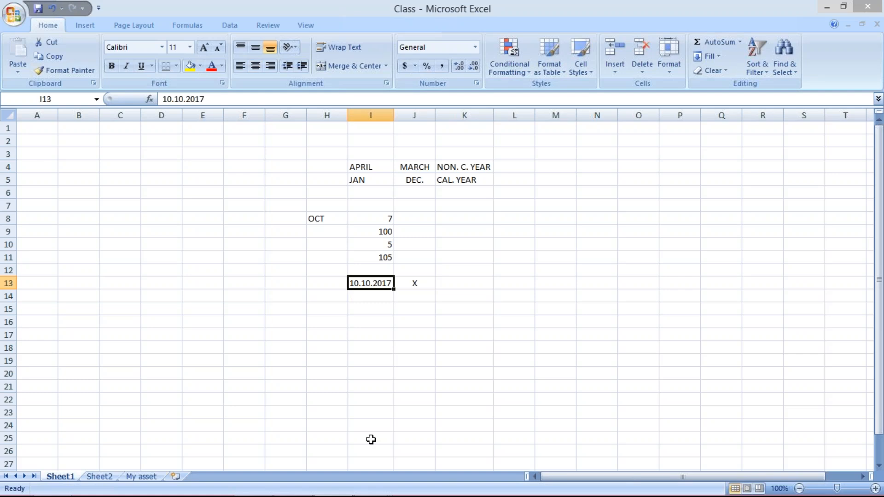
Step: Switch to the PowerPoint slide and set From Period for variant TM10 in the posting period table to 07
{"action": "left_click", "coordinate": [289, 488]}
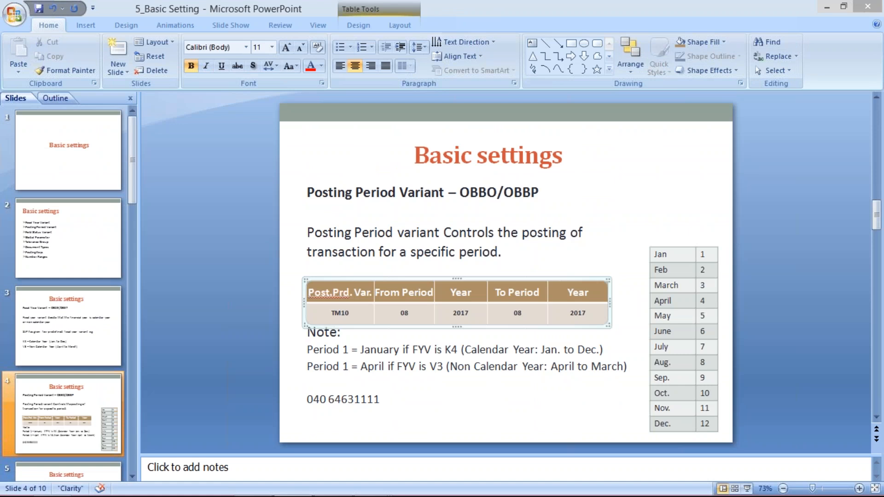
{"action": "left_click", "coordinate": [411, 315]}
{"action": "key", "text": "BackSpace"}
{"action": "type", "text": "7"}
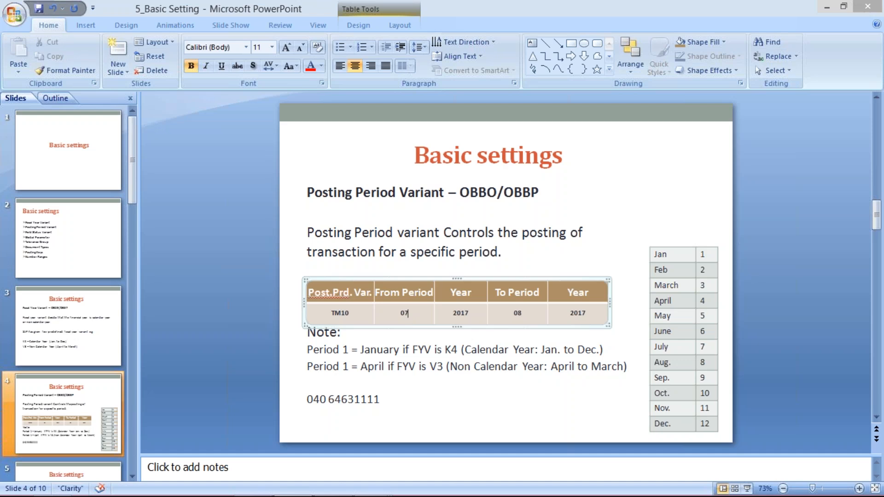
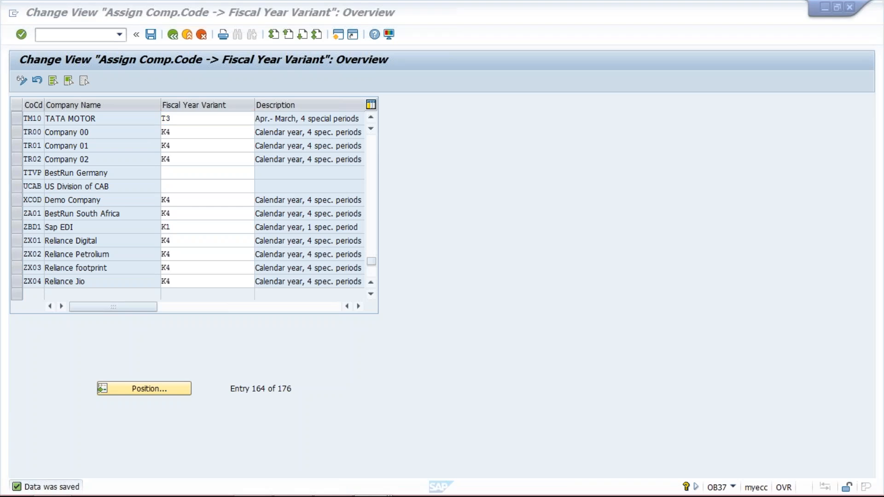
Step: In SAP, leave the fiscal year variant assignment and open transaction OBBP for assigning posting period variants to company codes
{"action": "key", "text": "F3"}
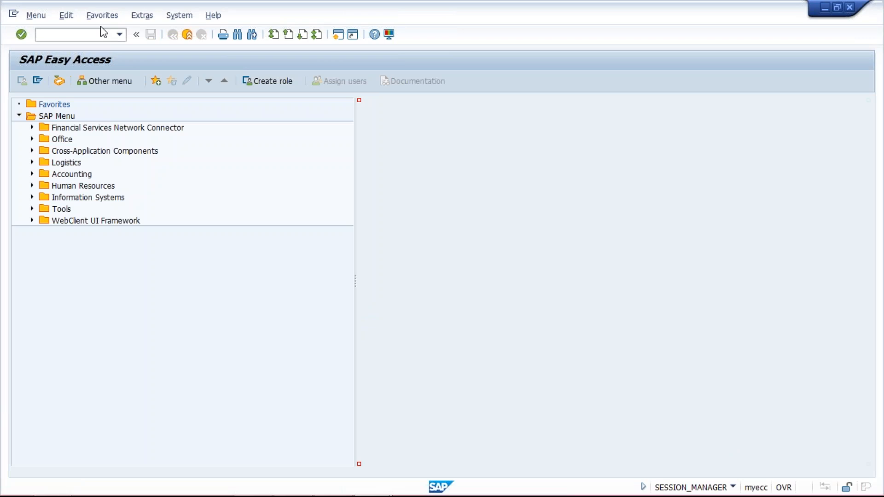
{"action": "left_click", "coordinate": [80, 34]}
{"action": "type", "text": "OBBP"}
{"action": "key", "text": "Return"}
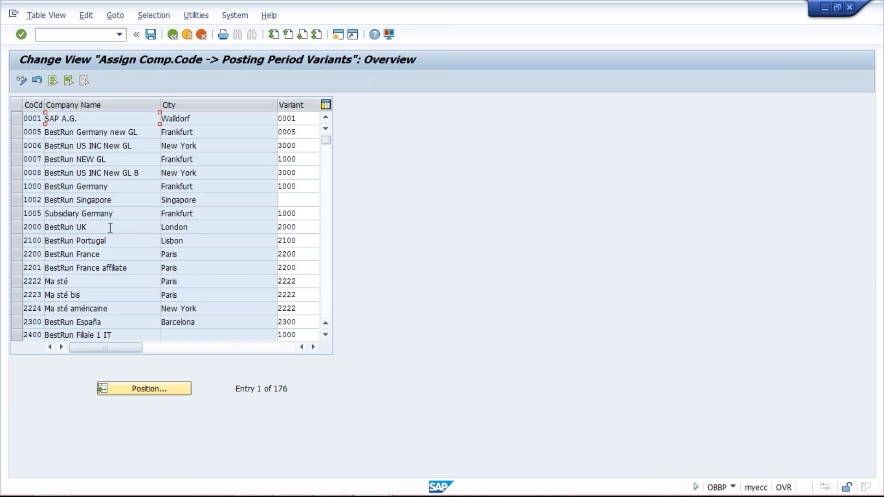
{"action": "left_click", "coordinate": [146, 391]}
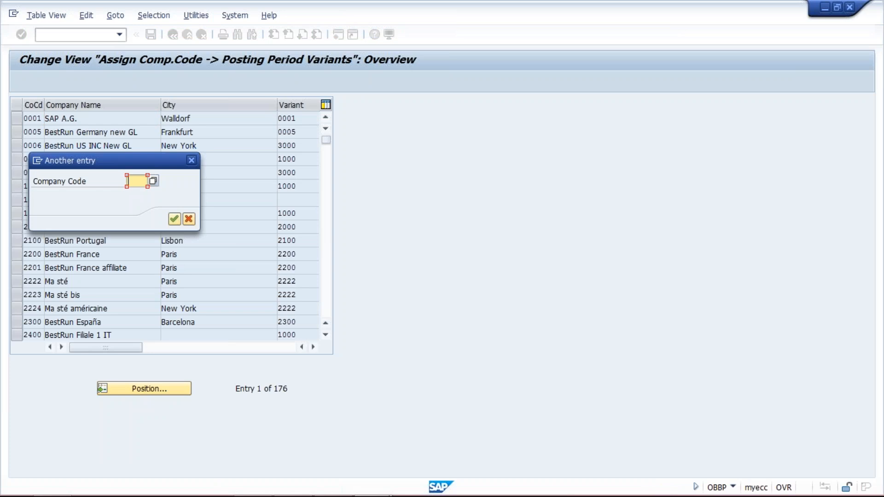
{"action": "left_click", "coordinate": [189, 220]}
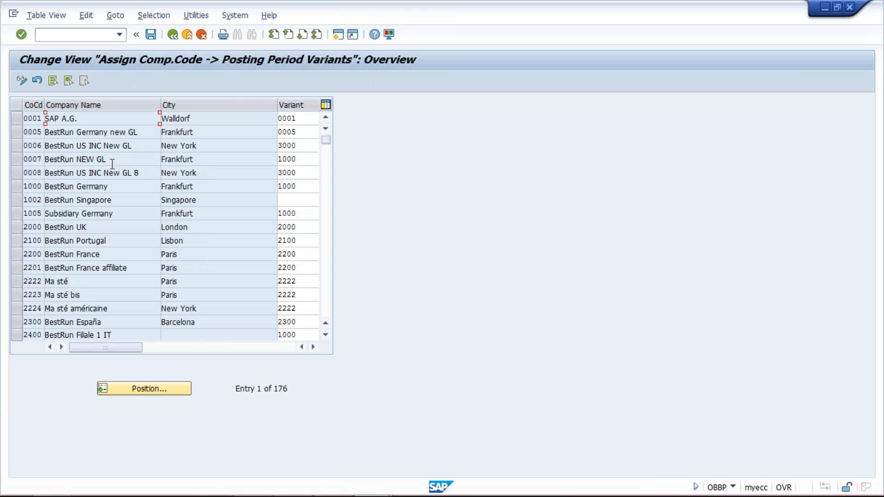
Step: Leave the company code assignment and open transaction OBBO for defining posting period variants
{"action": "left_click", "coordinate": [120, 34]}
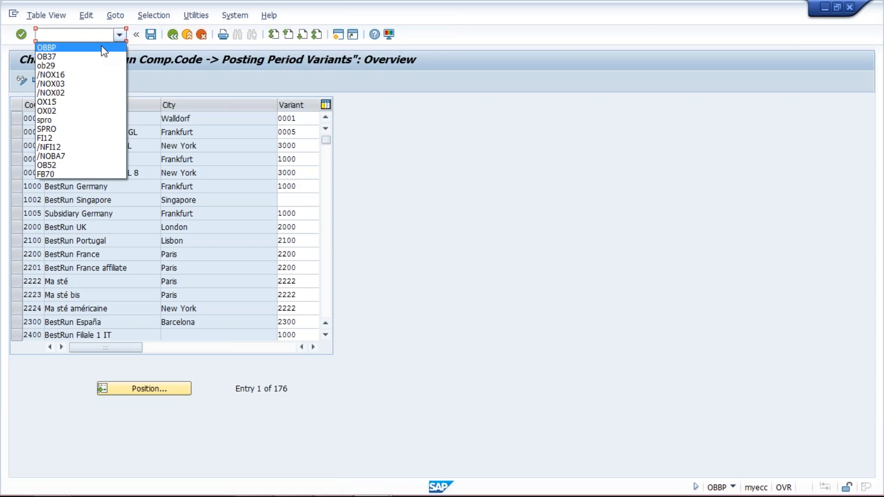
{"action": "left_click", "coordinate": [103, 46]}
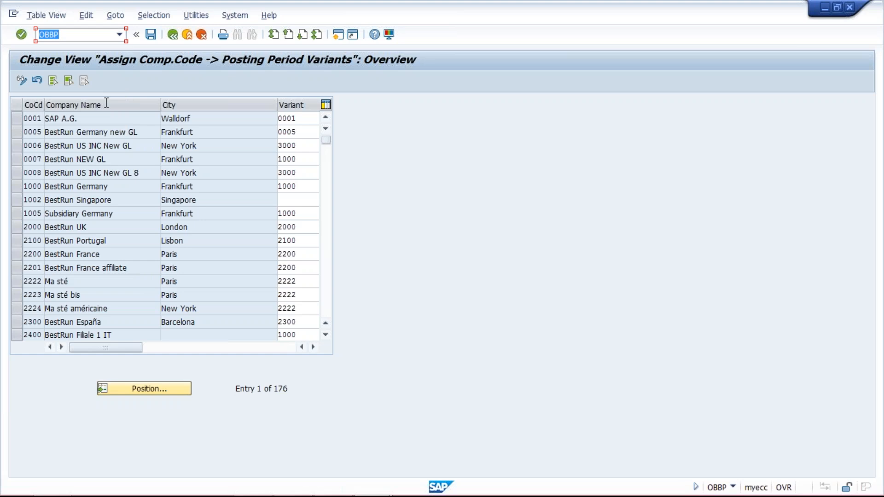
{"action": "left_click", "coordinate": [82, 39]}
{"action": "key", "text": "BackSpace"}
{"action": "key", "text": "BackSpace"}
{"action": "key", "text": "BackSpace"}
{"action": "key", "text": "BackSpace"}
{"action": "type", "text": "/NOBBO"}
{"action": "key", "text": "Return"}
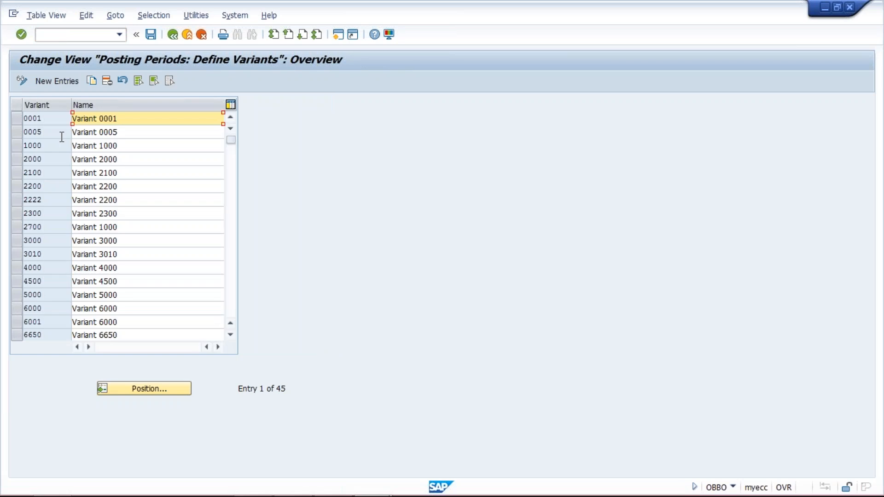
Step: Create posting period variant TM10 named TATA MOTOR PPV and save it to the TATA MOTOR_1 customizing request
{"action": "left_click", "coordinate": [57, 81]}
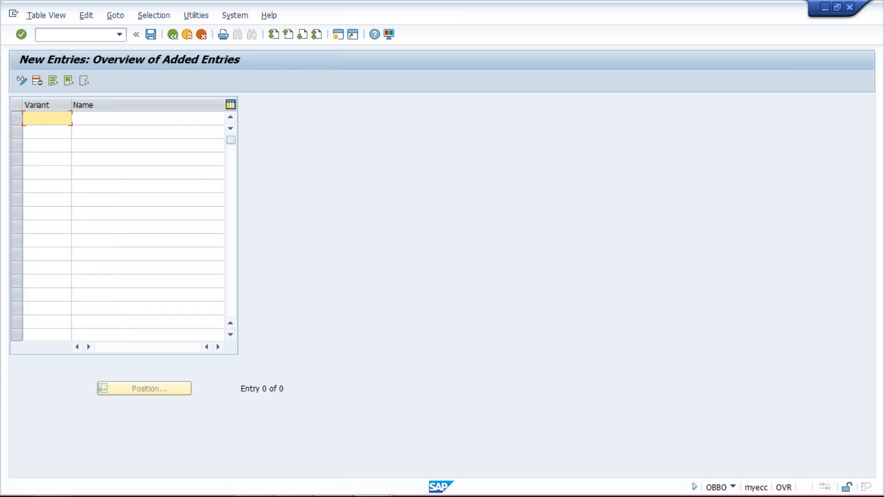
{"action": "type", "text": "TM"}
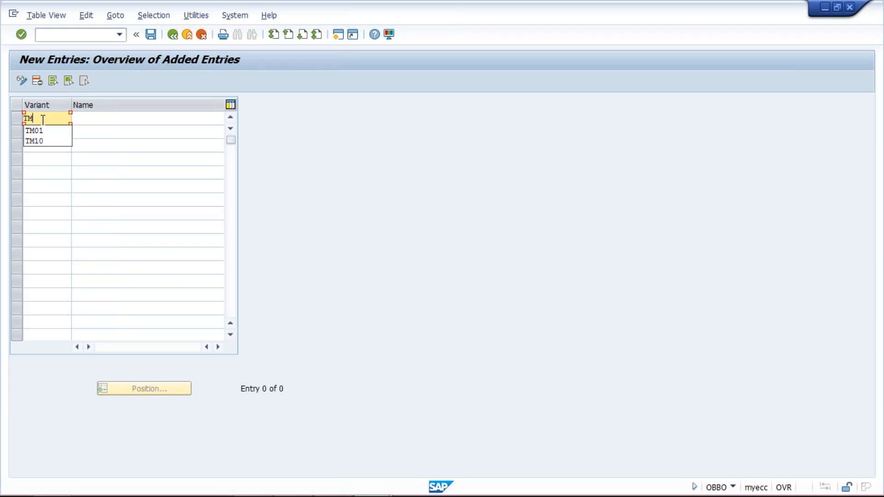
{"action": "type", "text": "10"}
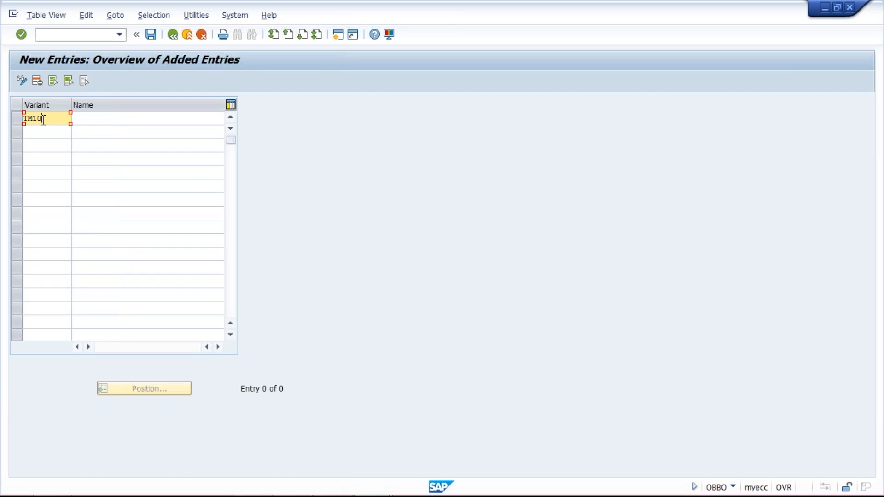
{"action": "left_click", "coordinate": [113, 119]}
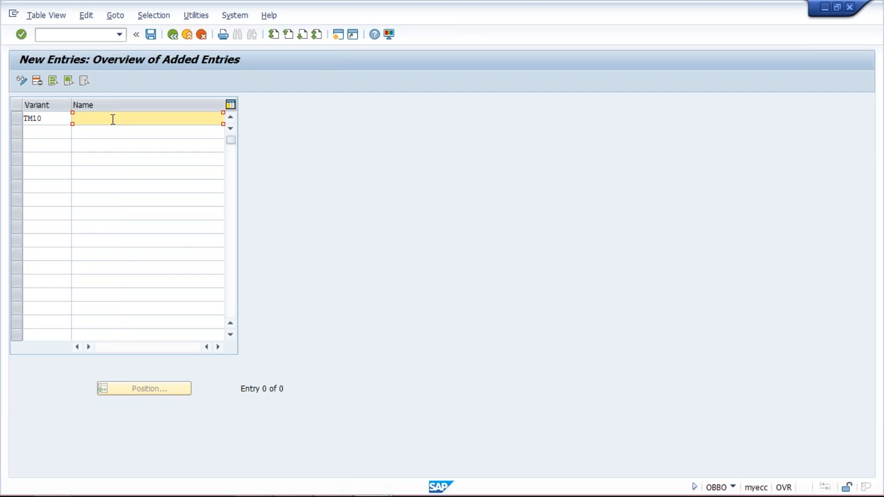
{"action": "type", "text": "TA"}
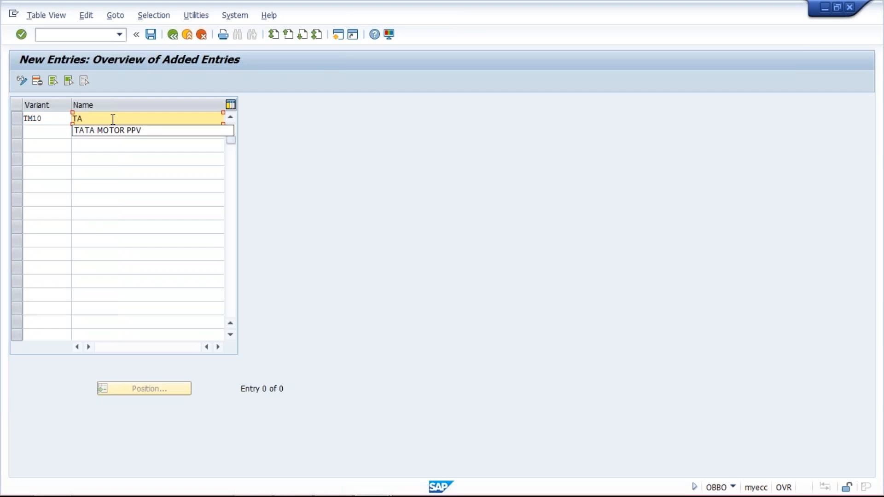
{"action": "left_click", "coordinate": [122, 130]}
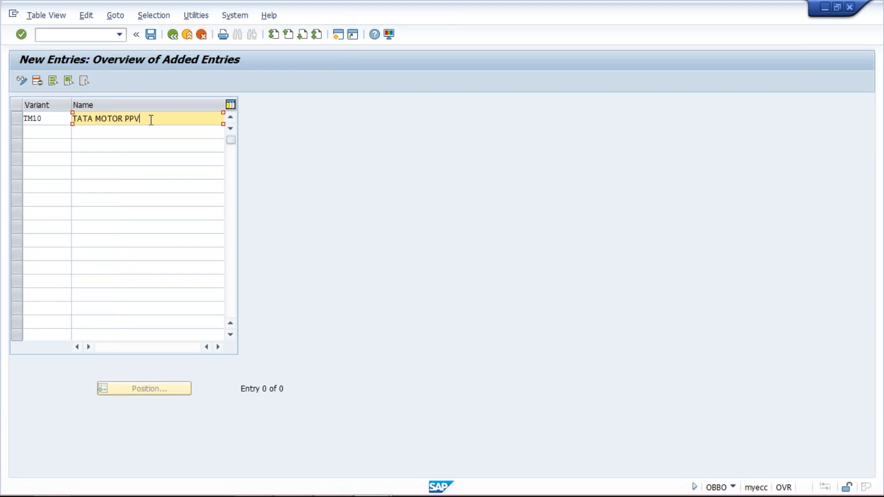
{"action": "left_click", "coordinate": [151, 34]}
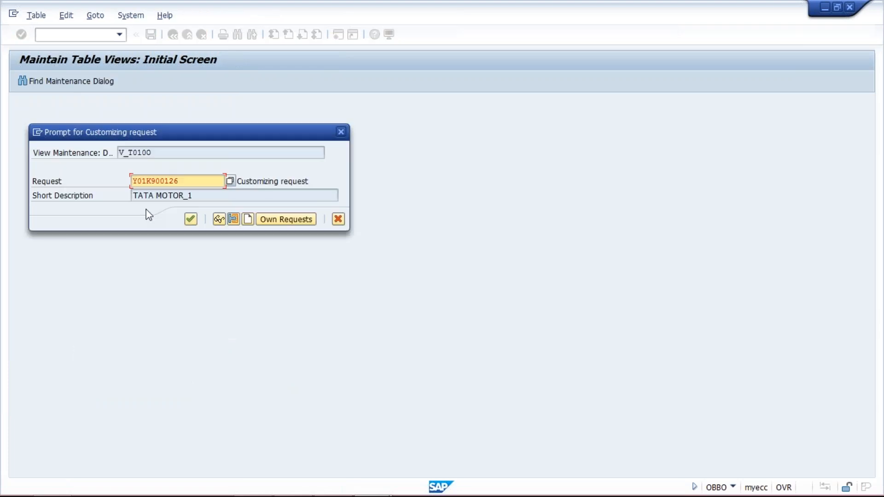
{"action": "left_click", "coordinate": [190, 219]}
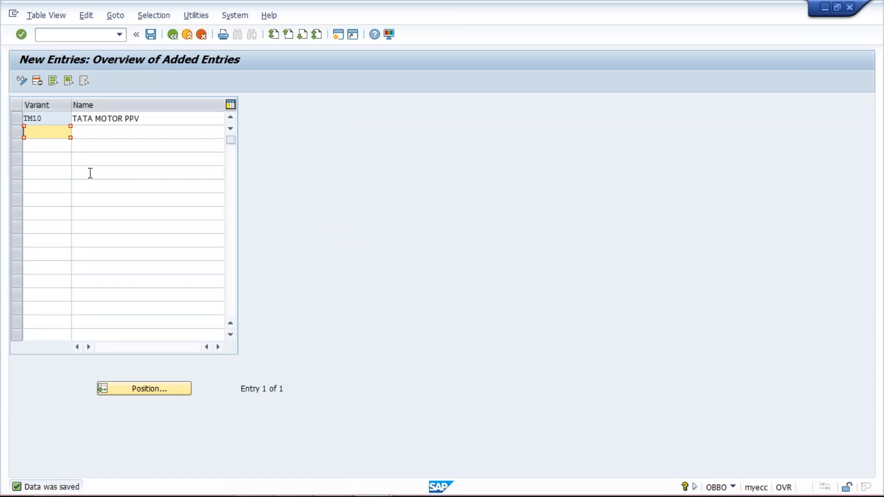
{"action": "left_click", "coordinate": [152, 119]}
{"action": "key", "text": "shift+Home"}
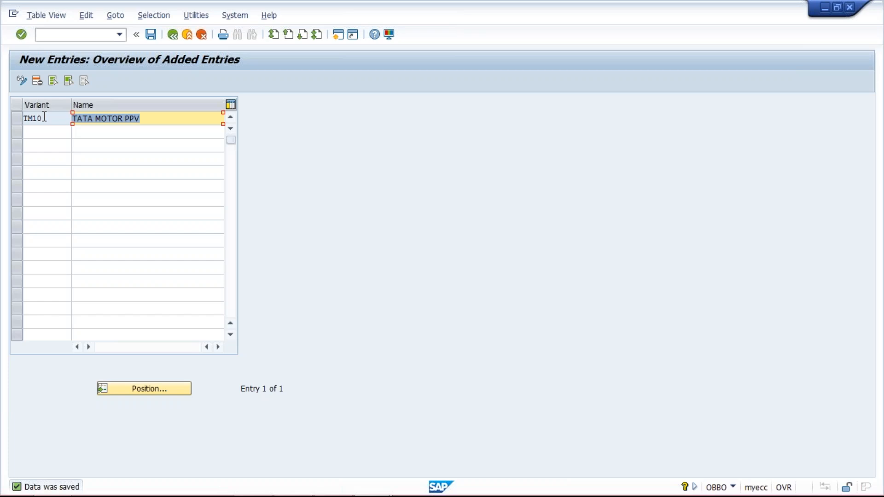
Step: Open transaction OBBP and jump to company code TM10 in the posting period variant assignment list
{"action": "left_click", "coordinate": [46, 33]}
{"action": "type", "text": "/NOB"}
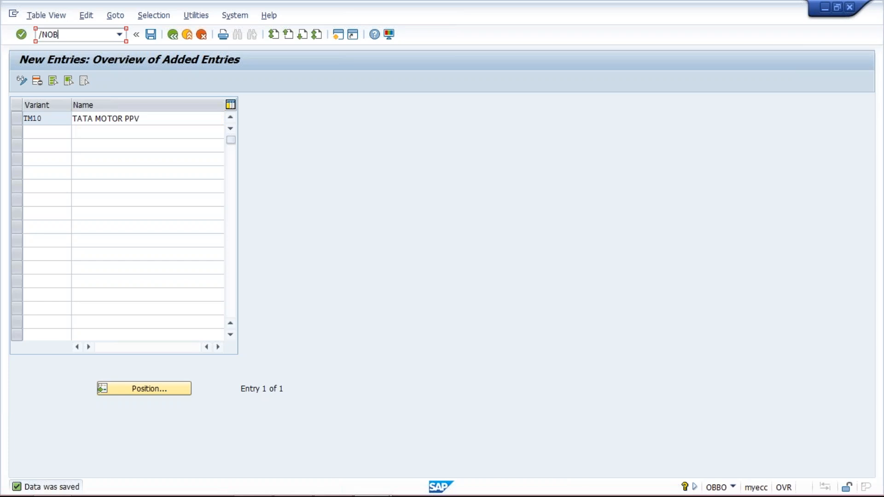
{"action": "type", "text": "BP"}
{"action": "key", "text": "Return"}
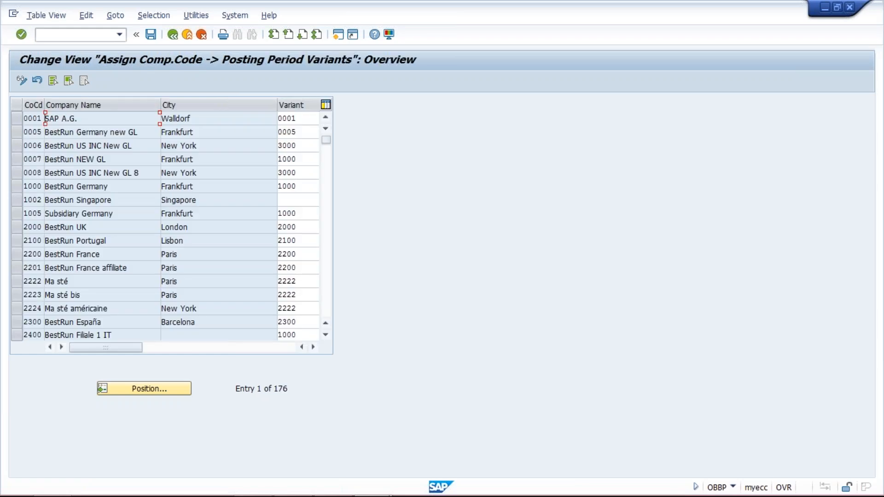
{"action": "left_click", "coordinate": [150, 388]}
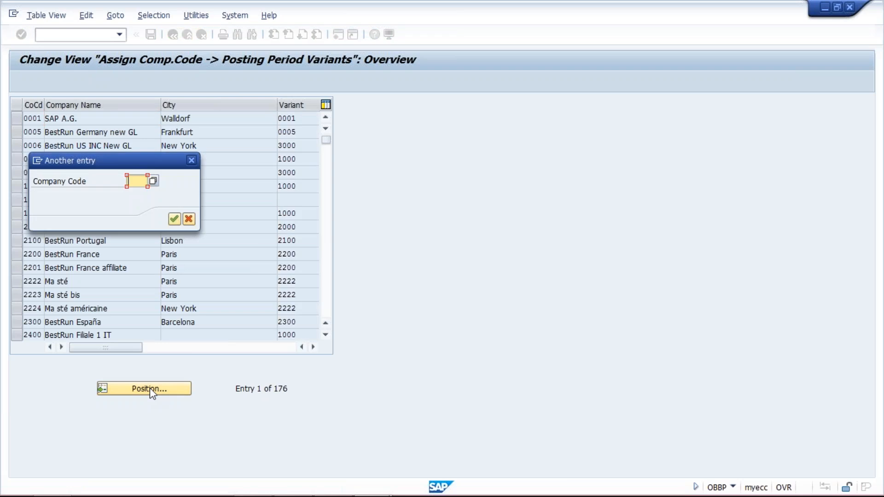
{"action": "type", "text": "TM10"}
{"action": "key", "text": "Return"}
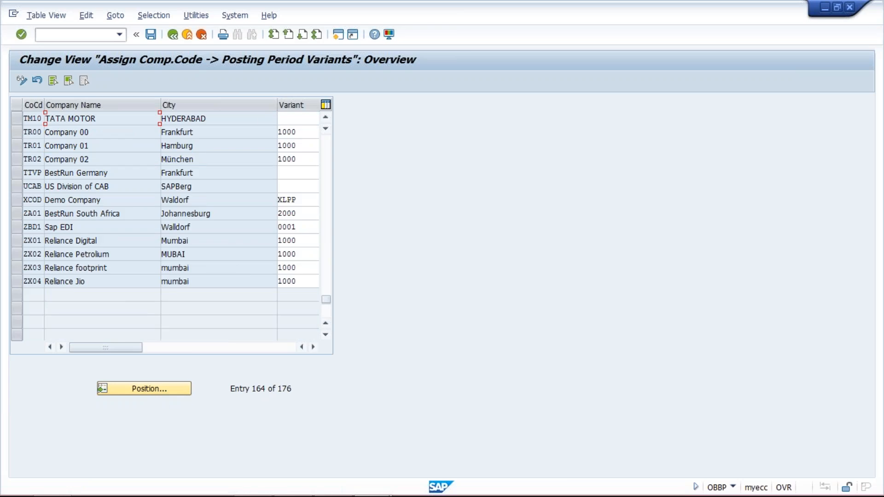
Step: Assign posting period variant TM10 to company code TM10 and save it to the TATA MOTOR_1 customizing request
{"action": "left_click", "coordinate": [308, 120]}
{"action": "type", "text": "TM10"}
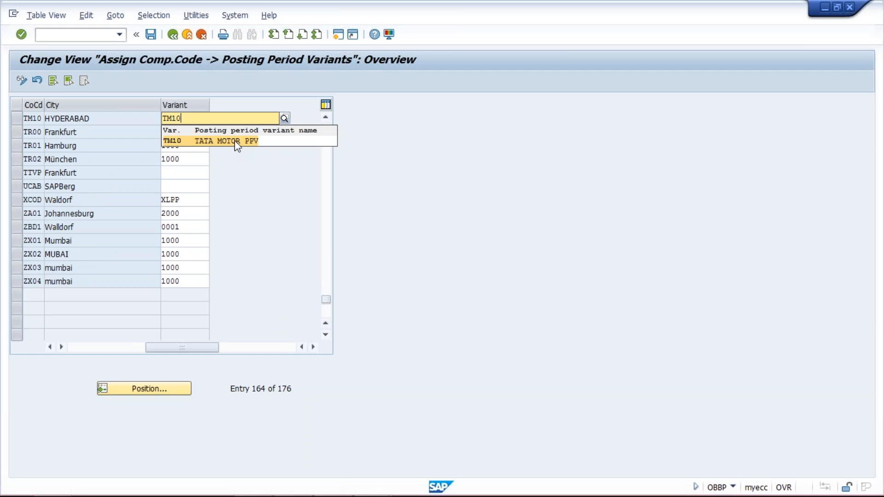
{"action": "left_click", "coordinate": [233, 141]}
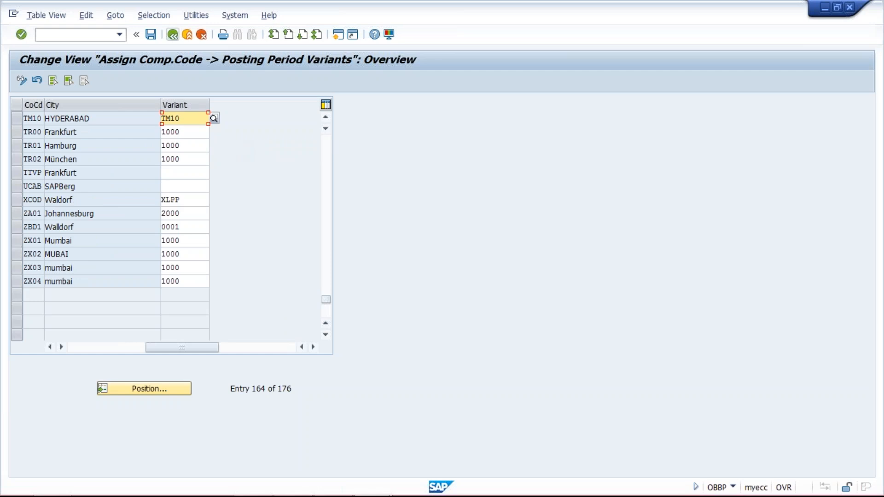
{"action": "left_click", "coordinate": [150, 34]}
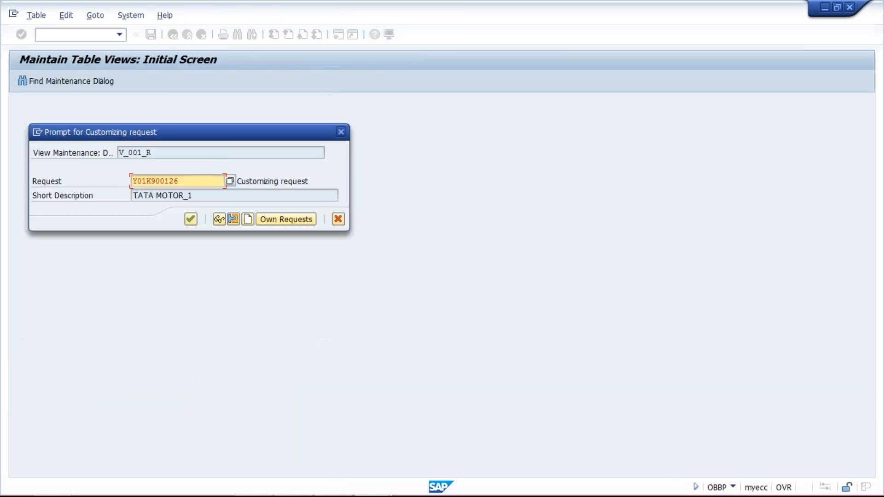
{"action": "left_click", "coordinate": [190, 219]}
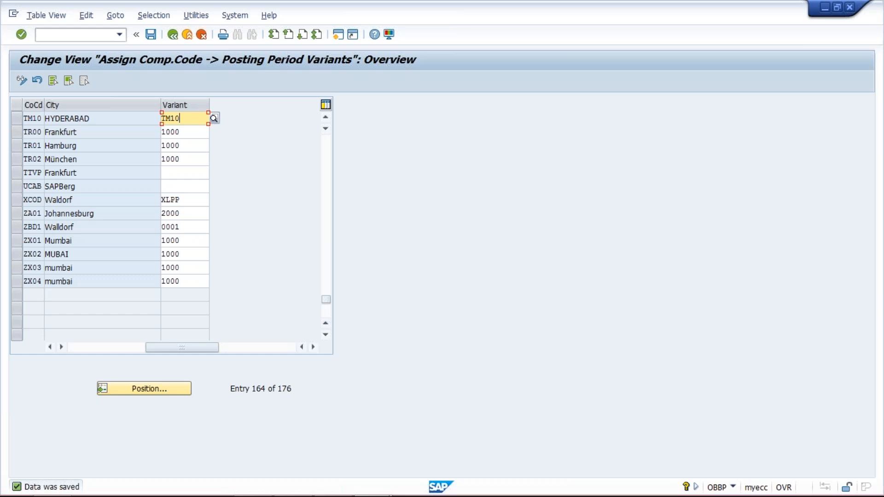
Step: Open transaction OB52 for specifying the time intervals of the posting periods
{"action": "left_click", "coordinate": [82, 36]}
{"action": "type", "text": "/"}
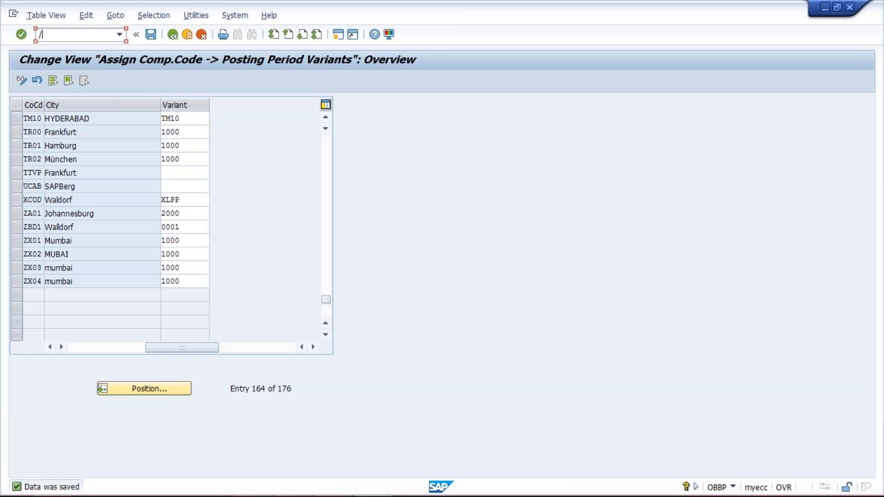
{"action": "type", "text": "NOB52"}
{"action": "key", "text": "Return"}
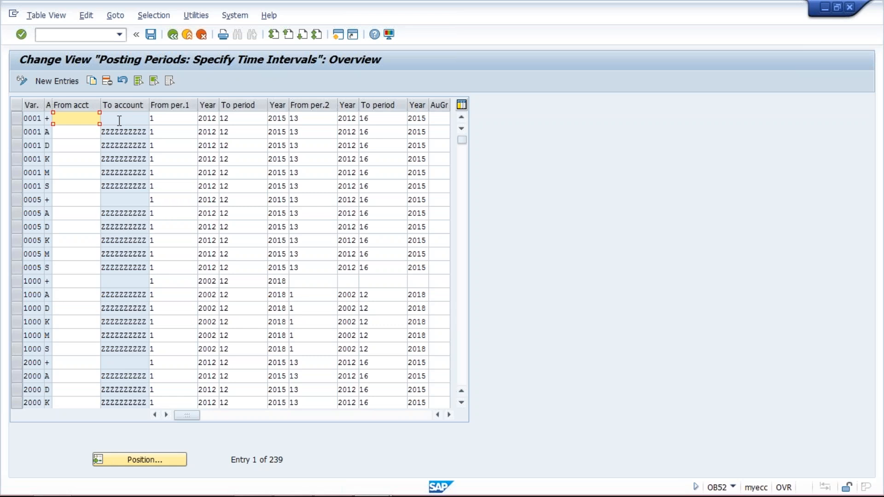
Step: Copy the "+" account type entry of variant 0001 and set the copy's variant to TM10
{"action": "left_click", "coordinate": [15, 118]}
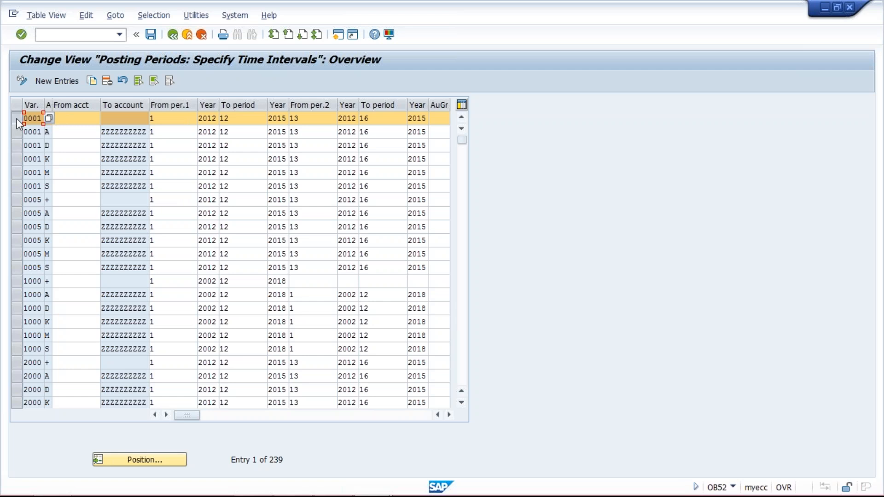
{"action": "left_click", "coordinate": [16, 118]}
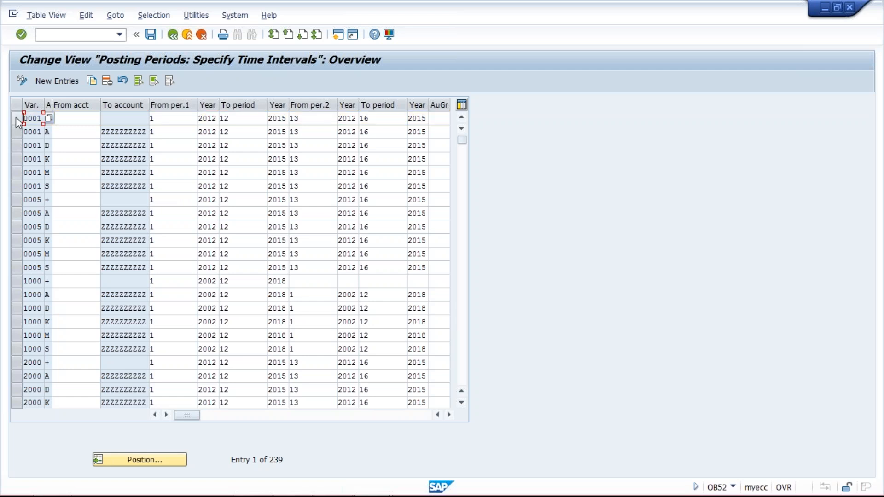
{"action": "left_click", "coordinate": [16, 117]}
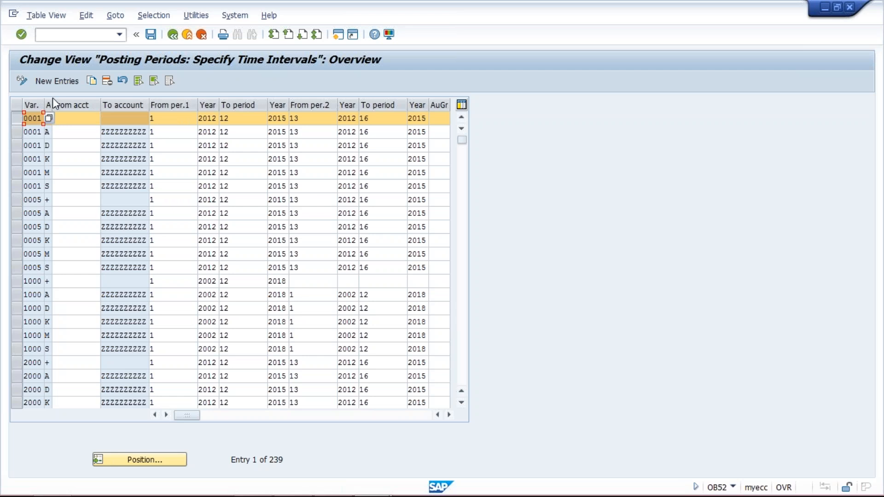
{"action": "left_click", "coordinate": [91, 81]}
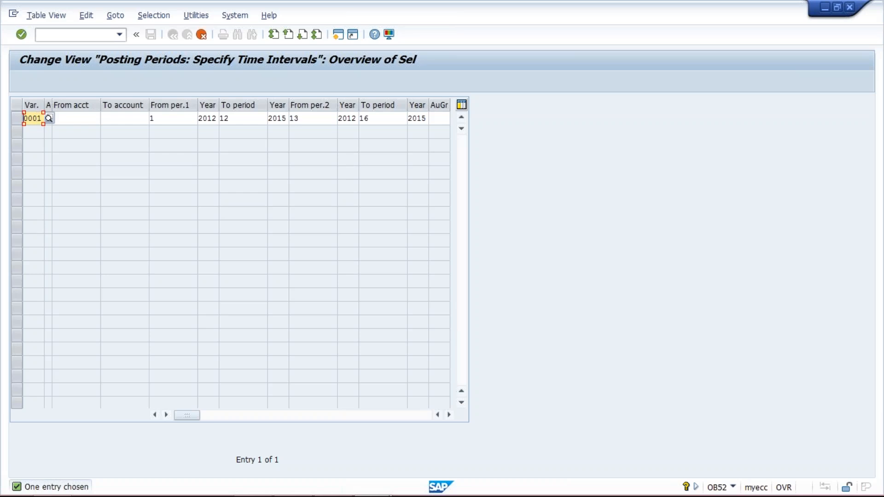
{"action": "type", "text": "TM10"}
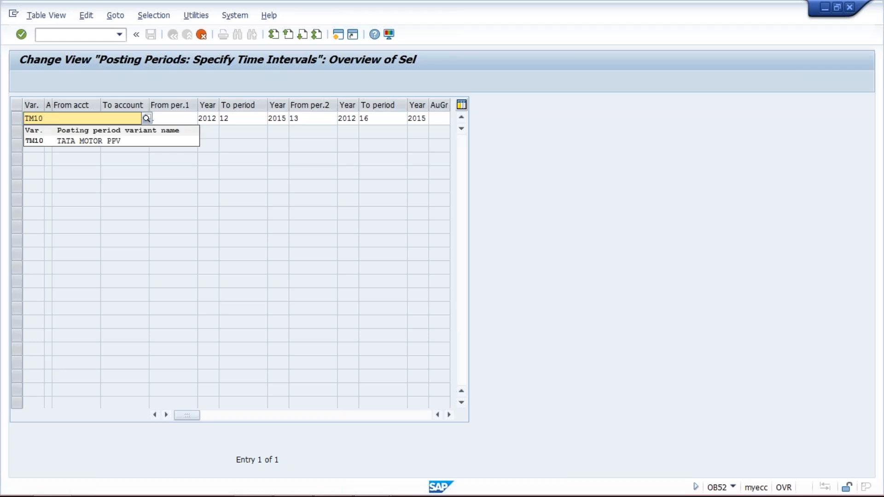
{"action": "left_click", "coordinate": [70, 143]}
{"action": "type", "text": "TM10"}
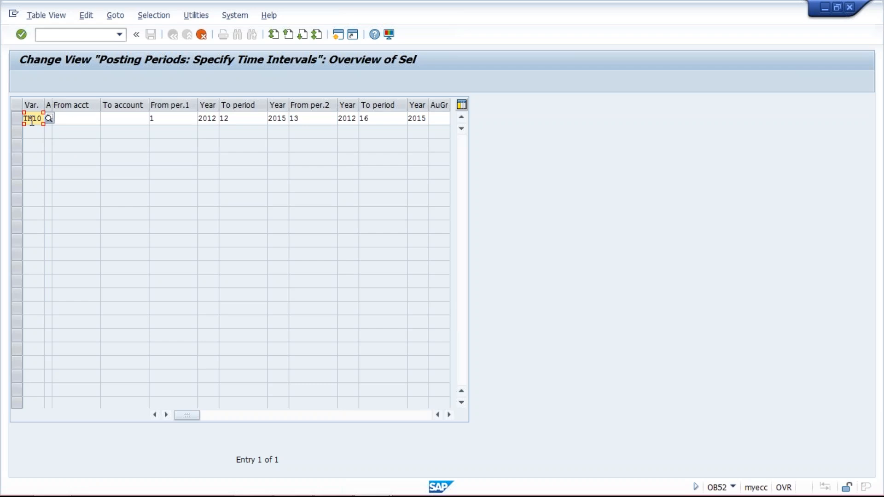
Step: Set the first interval of the TM10 "+" entry to start from period 8 of year 2017
{"action": "left_click", "coordinate": [80, 117]}
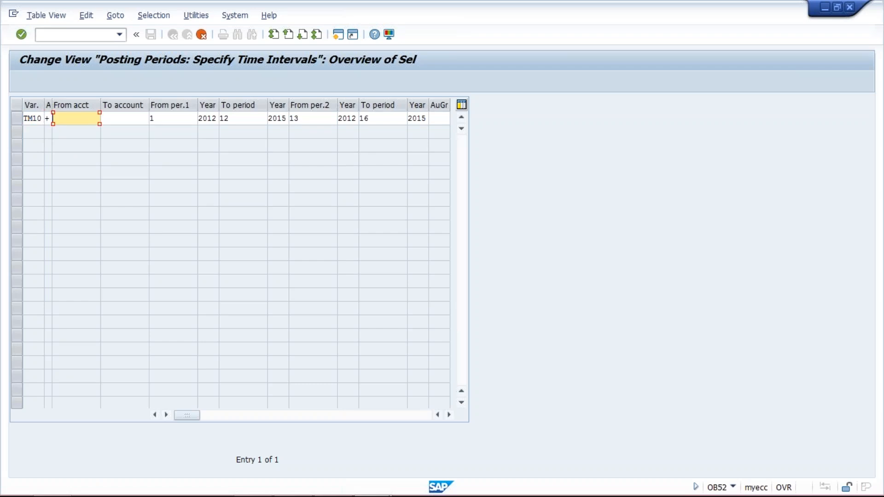
{"action": "left_click", "coordinate": [136, 117]}
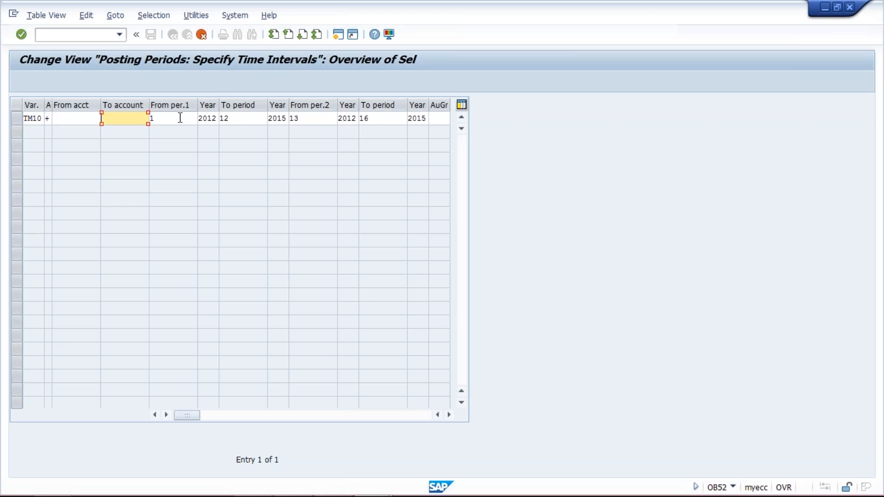
{"action": "key", "text": "Tab"}
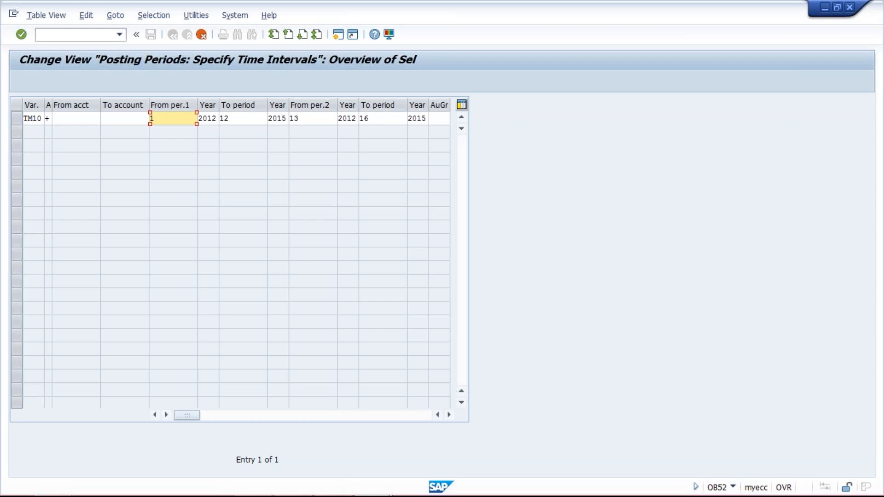
{"action": "left_click", "coordinate": [168, 123]}
{"action": "key", "text": "BackSpace"}
{"action": "type", "text": "8"}
{"action": "key", "text": "Tab"}
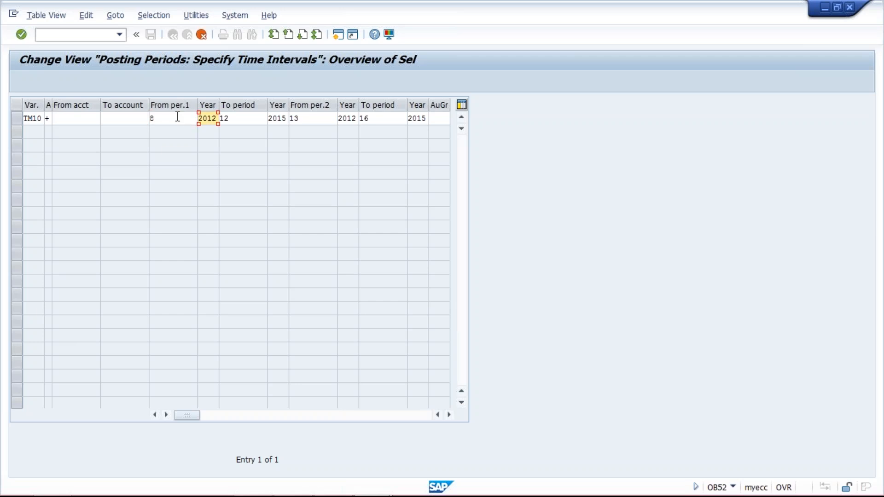
{"action": "type", "text": "2017"}
{"action": "key", "text": "Tab"}
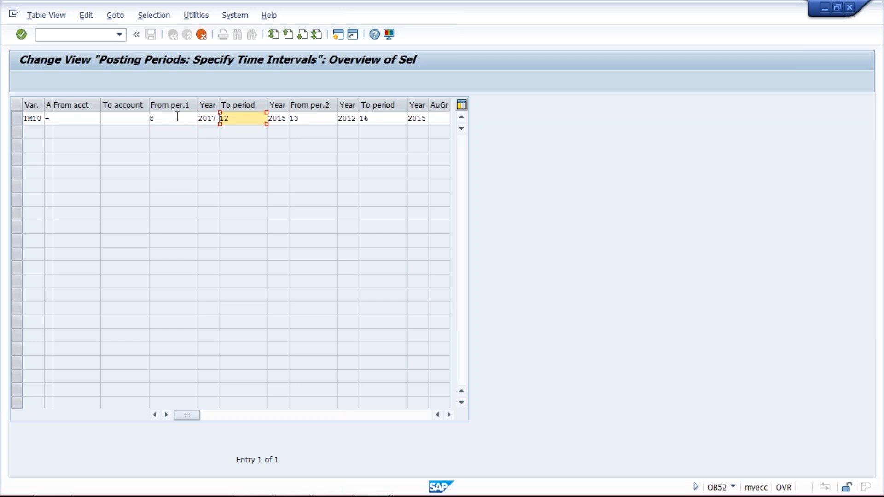
Step: Set the first interval of the TM10 "+" entry to end at period 8 of year 2017
{"action": "type", "text": "8"}
{"action": "key", "text": "Delete"}
{"action": "key", "text": "Tab"}
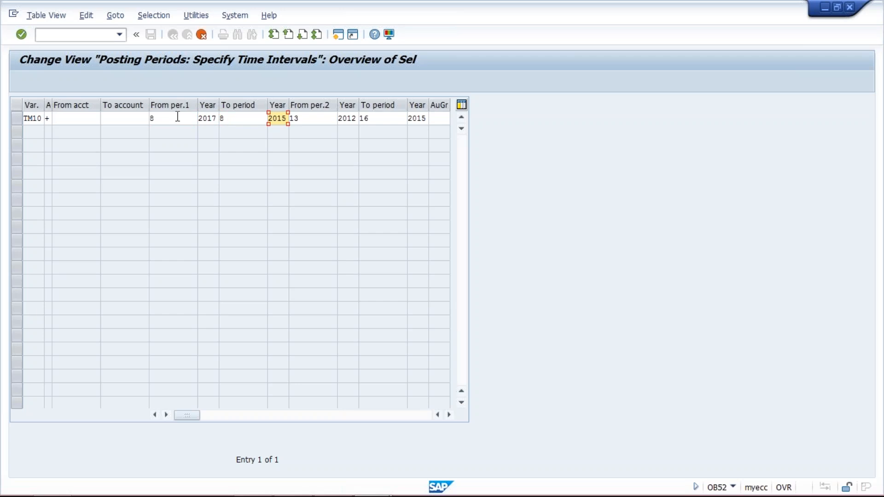
{"action": "type", "text": "017"}
Step: Clear the start period and start year of the second interval in the TM10 "+" entry
{"action": "key", "text": "Tab"}
{"action": "key", "text": "Delete"}
{"action": "key", "text": "Delete"}
{"action": "key", "text": "Tab"}
{"action": "key", "text": "Delete"}
{"action": "key", "text": "Delete"}
{"action": "key", "text": "Delete"}
{"action": "key", "text": "Delete"}
Step: Clear the end period and end year of the TM10 entry's second interval and accept the copied entry
{"action": "key", "text": "Tab"}
{"action": "key", "text": "Delete"}
{"action": "key", "text": "Delete"}
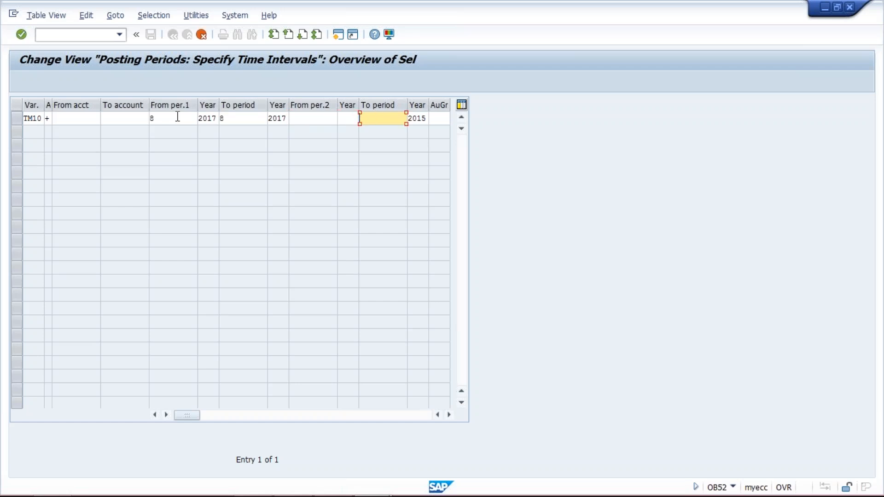
{"action": "key", "text": "Tab"}
{"action": "key", "text": "Delete"}
{"action": "key", "text": "Delete"}
{"action": "key", "text": "Delete"}
{"action": "key", "text": "Delete"}
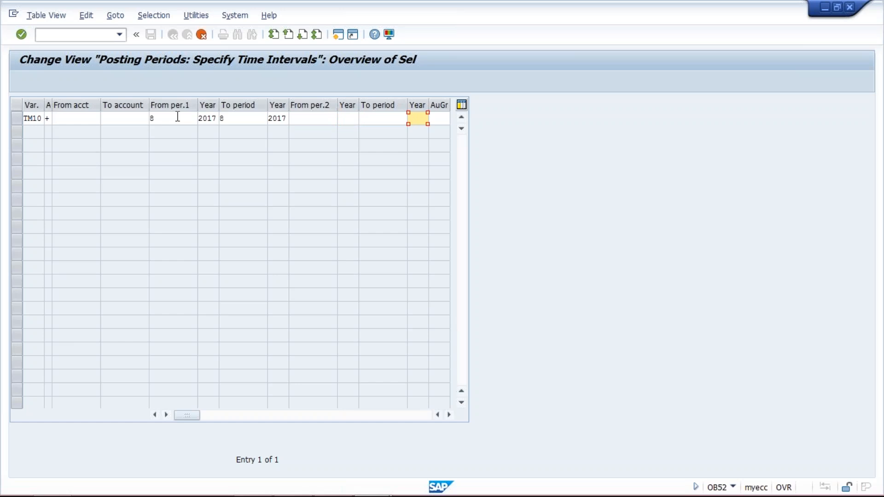
{"action": "key", "text": "Return"}
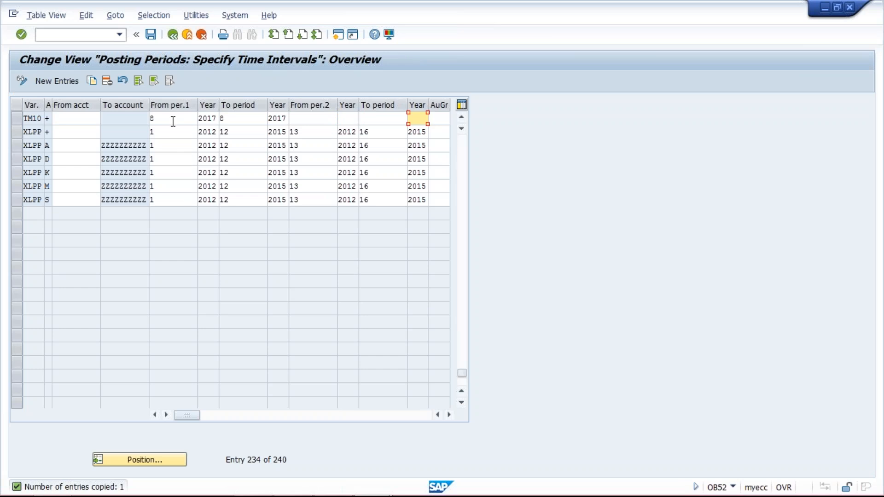
Step: Save the TM10 posting period entry under the customizing request described as TATA MOTOR_1
{"action": "left_click", "coordinate": [259, 116]}
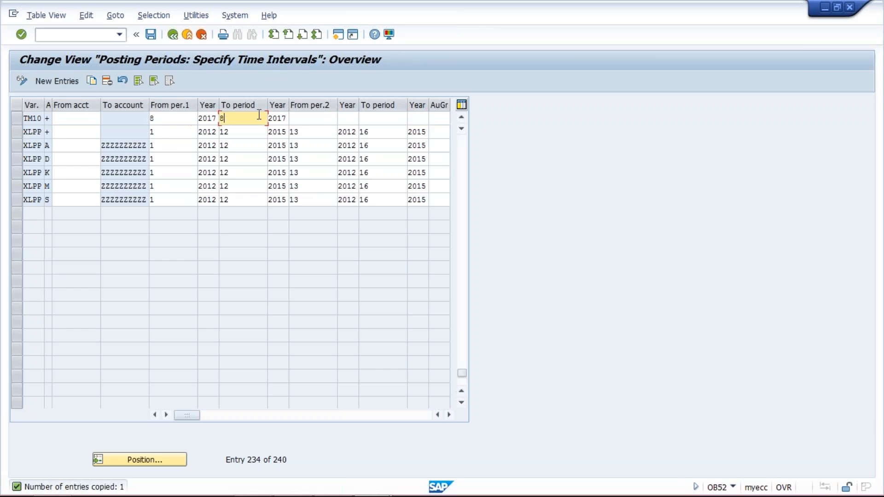
{"action": "left_click", "coordinate": [315, 118]}
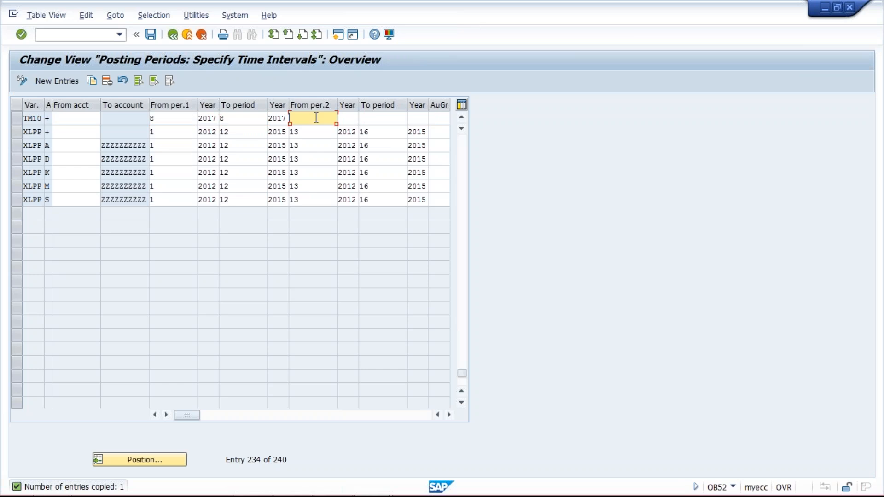
{"action": "left_click", "coordinate": [150, 35]}
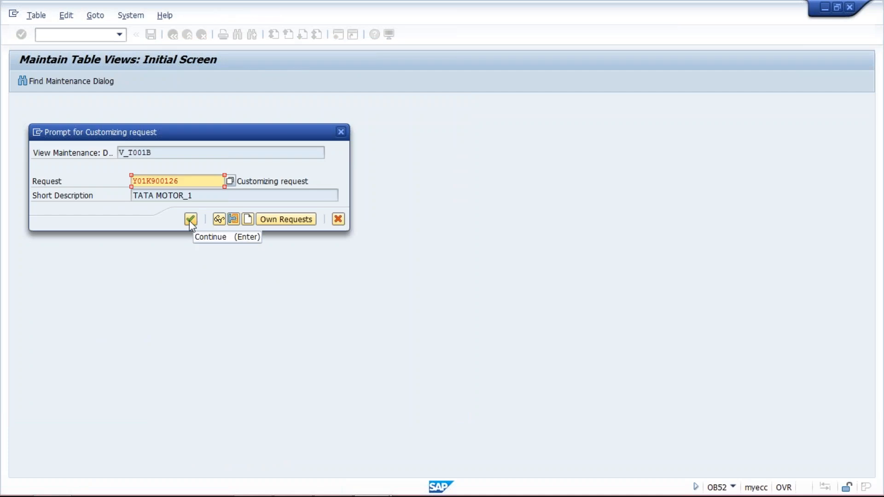
{"action": "left_click", "coordinate": [189, 220]}
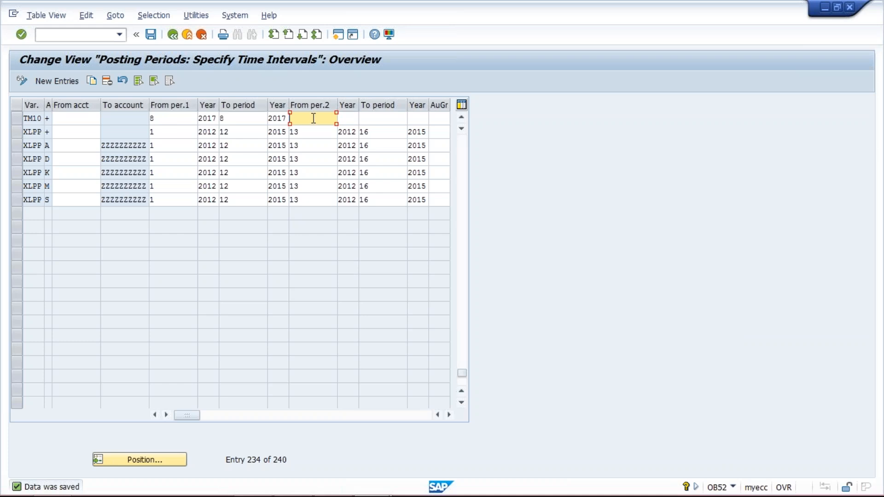
Step: Examine the TM10 entry's first interval, second interval and authorization group fields
{"action": "left_click", "coordinate": [374, 120]}
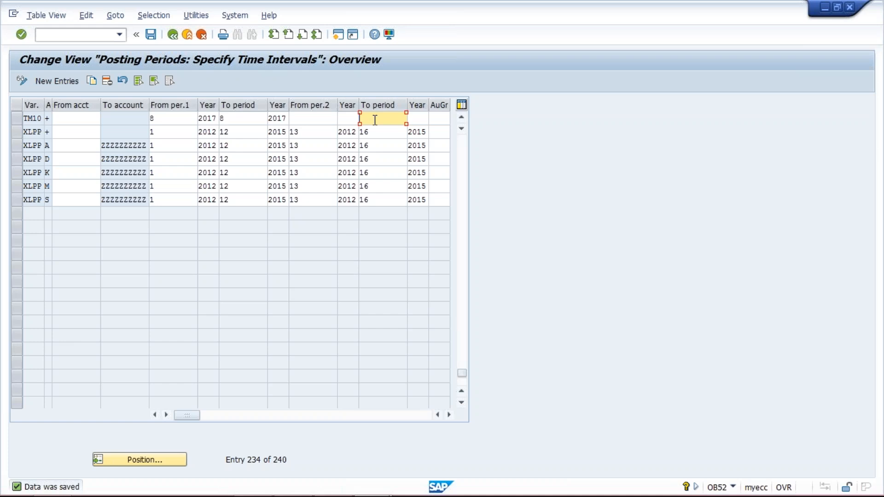
{"action": "left_click", "coordinate": [315, 118]}
{"action": "left_click", "coordinate": [391, 118]}
{"action": "left_click", "coordinate": [298, 118]}
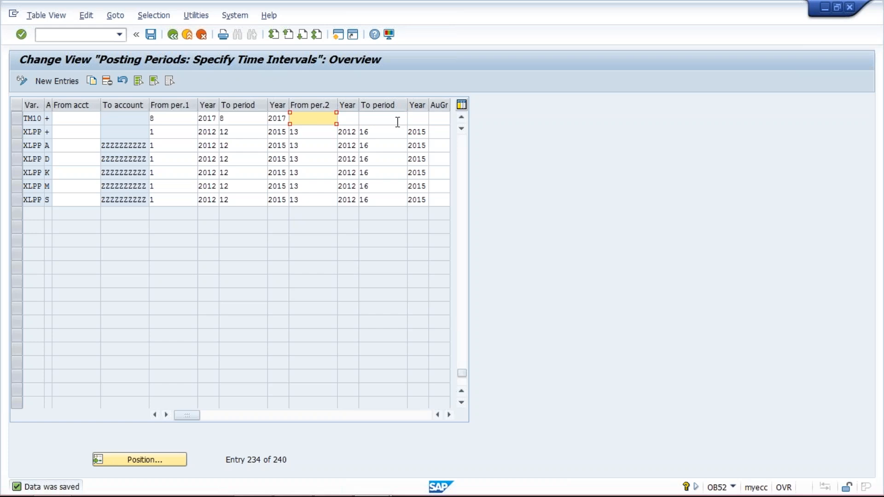
{"action": "left_click", "coordinate": [440, 117]}
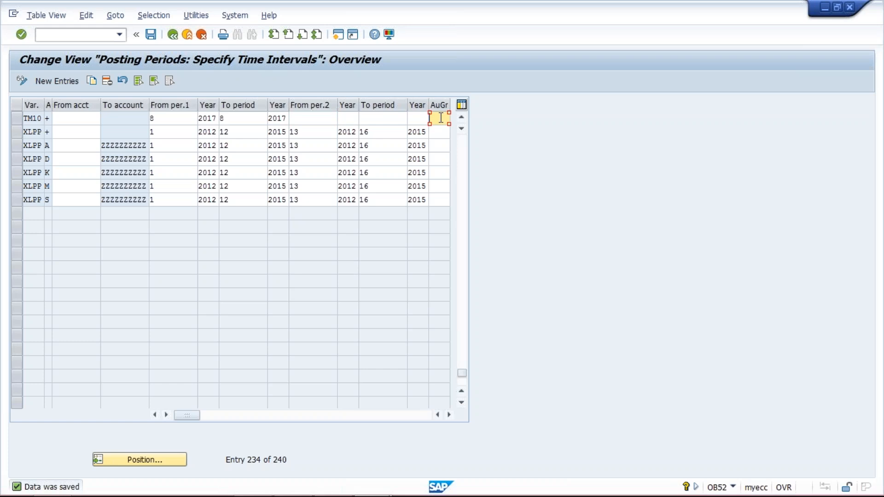
{"action": "left_click", "coordinate": [194, 117]}
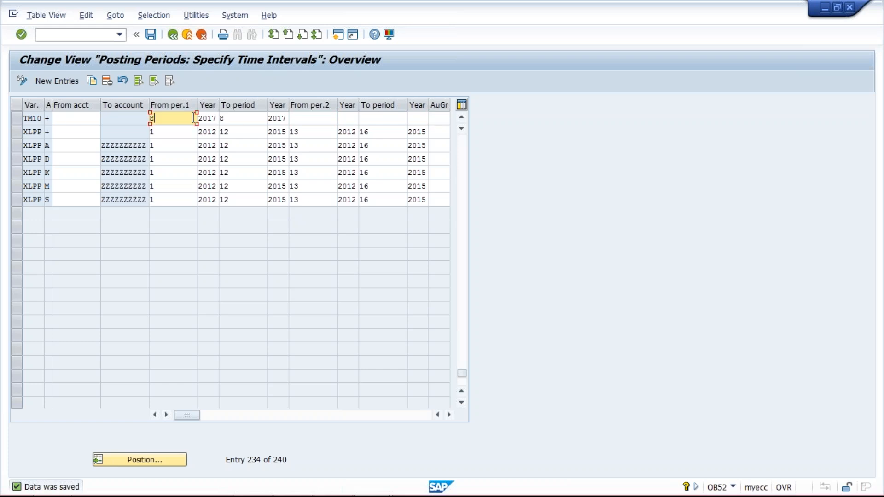
{"action": "left_click", "coordinate": [241, 119]}
{"action": "left_click", "coordinate": [175, 118]}
{"action": "left_click", "coordinate": [238, 118]}
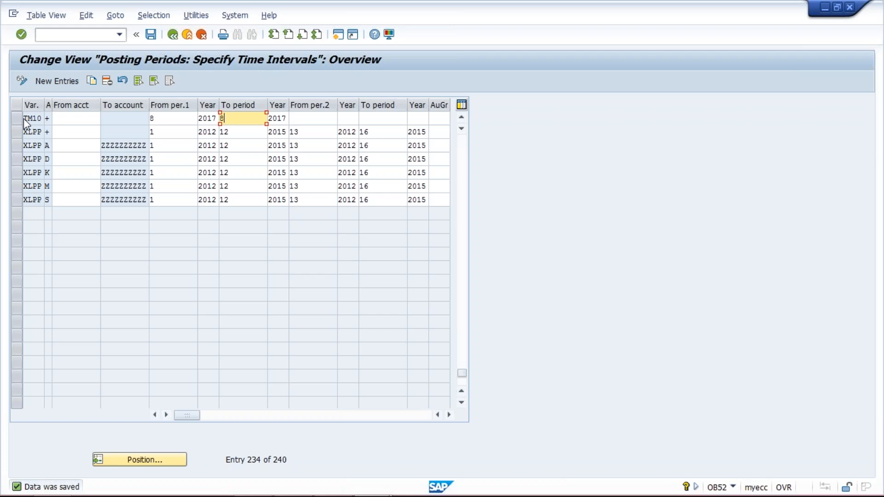
{"action": "left_click", "coordinate": [179, 117]}
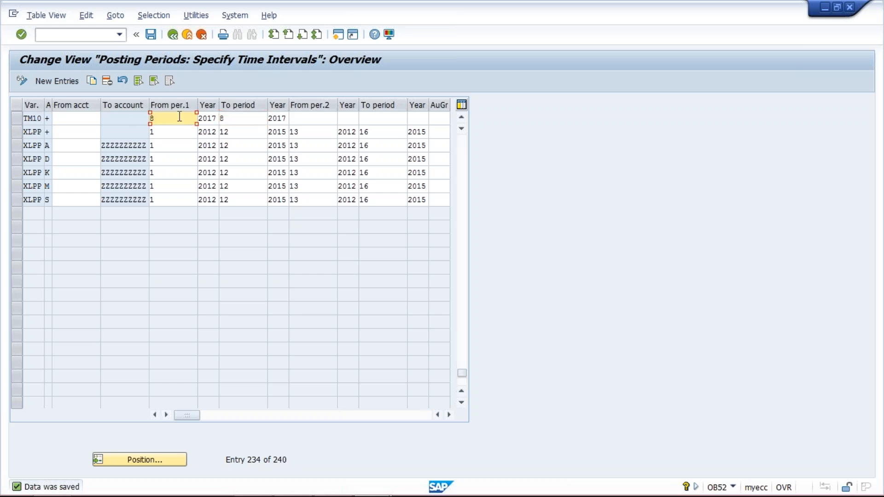
{"action": "left_click", "coordinate": [241, 119]}
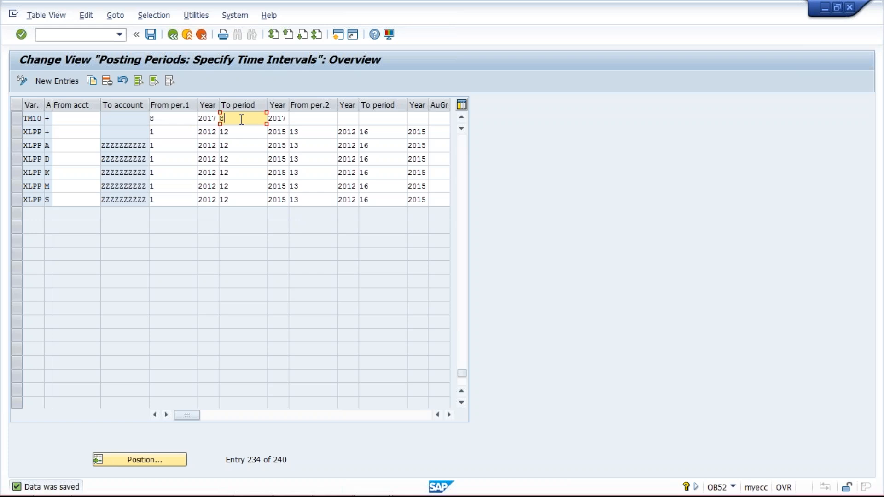
Step: Switch to the Class workbook in Excel and clear cells I9 to I14 on Sheet1
{"action": "mouse_move", "coordinate": [326, 485]}
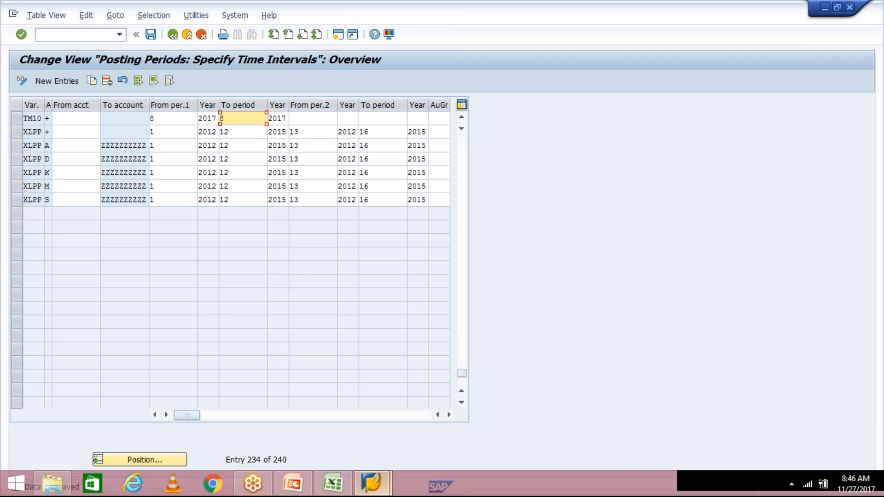
{"action": "left_click", "coordinate": [327, 484]}
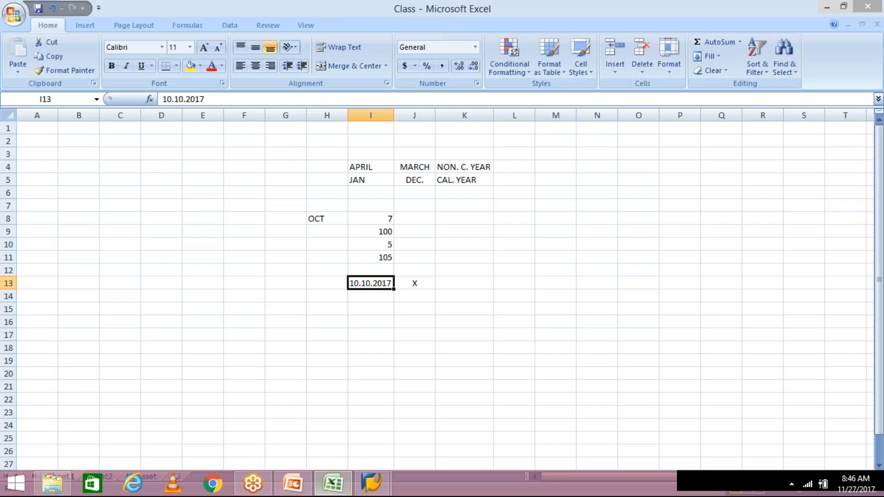
{"action": "left_click_drag", "start_coordinate": [369, 227], "coordinate": [379, 295]}
{"action": "key", "text": "Delete"}
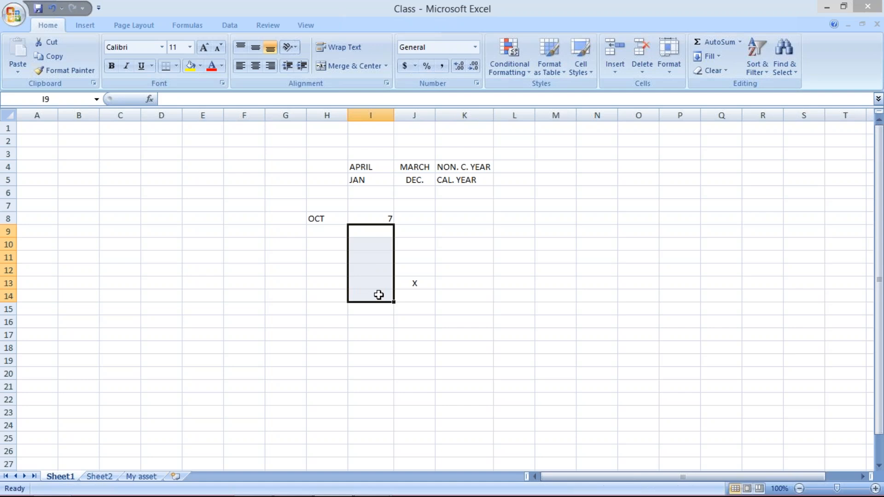
{"action": "left_click", "coordinate": [379, 218]}
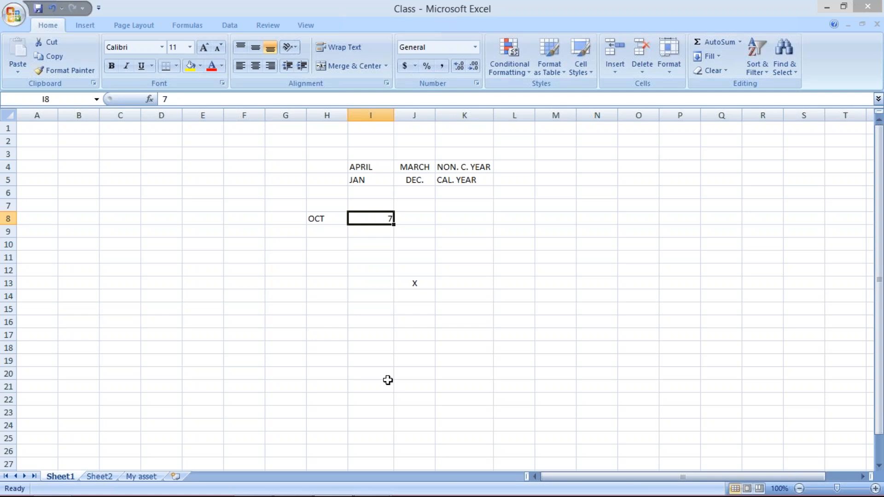
Step: Switch back to SAP and review the start and end periods of the TM10 entry's first interval
{"action": "mouse_move", "coordinate": [389, 496]}
{"action": "left_click", "coordinate": [371, 481]}
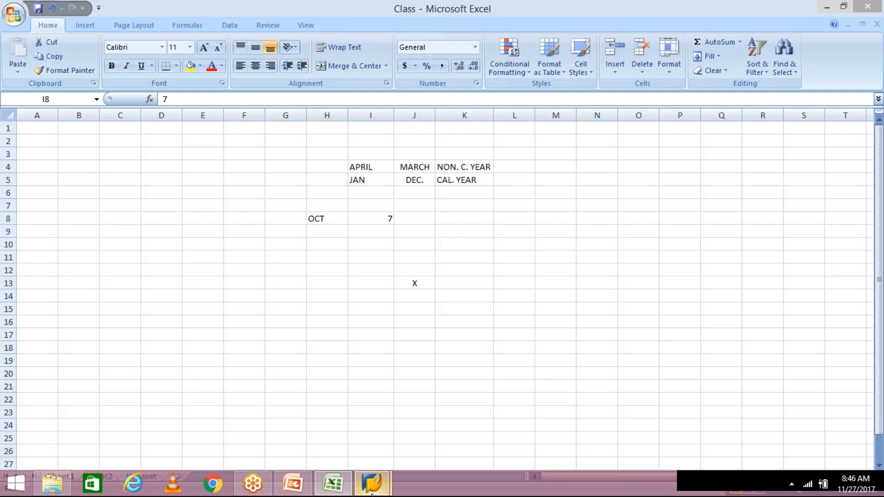
{"action": "left_click", "coordinate": [436, 410]}
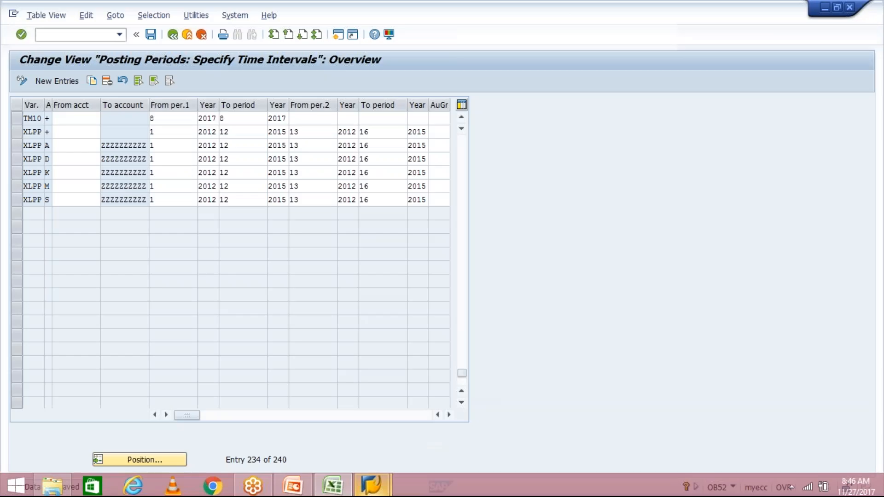
{"action": "left_click", "coordinate": [240, 119]}
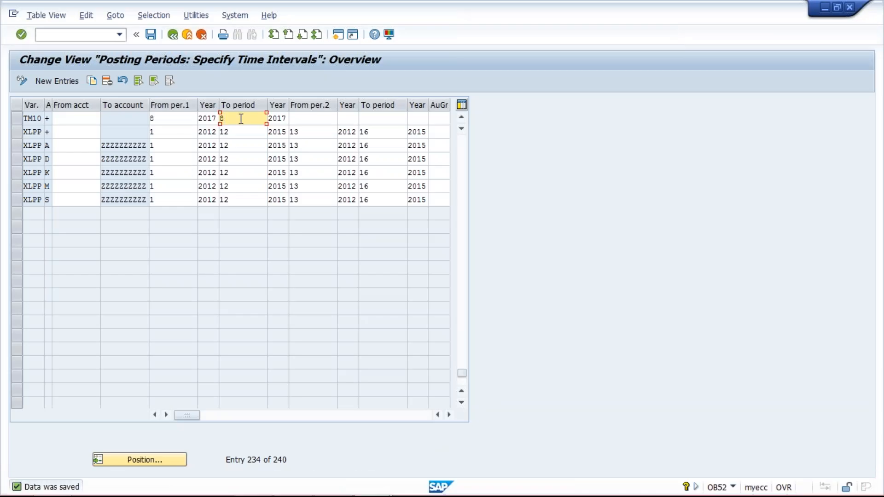
{"action": "left_click", "coordinate": [172, 121]}
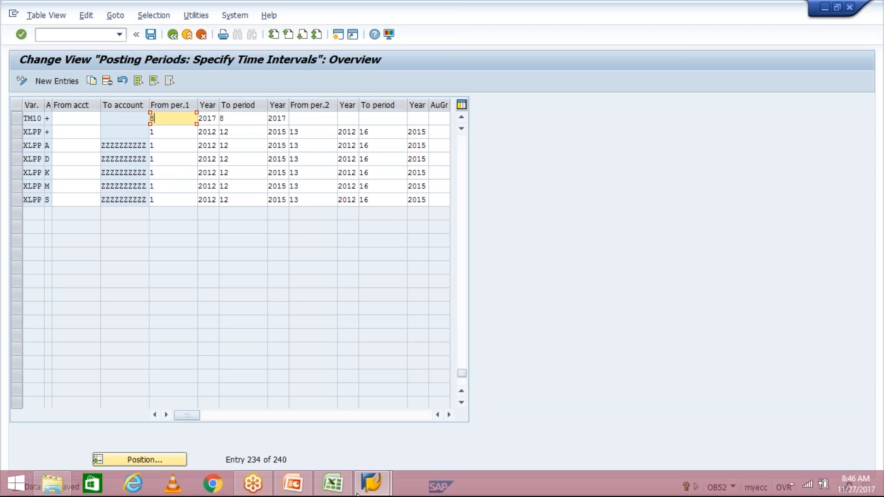
Step: Switch to the Class workbook in Excel without reopening it and list A, B and C in cells H10 to H12
{"action": "mouse_move", "coordinate": [324, 486]}
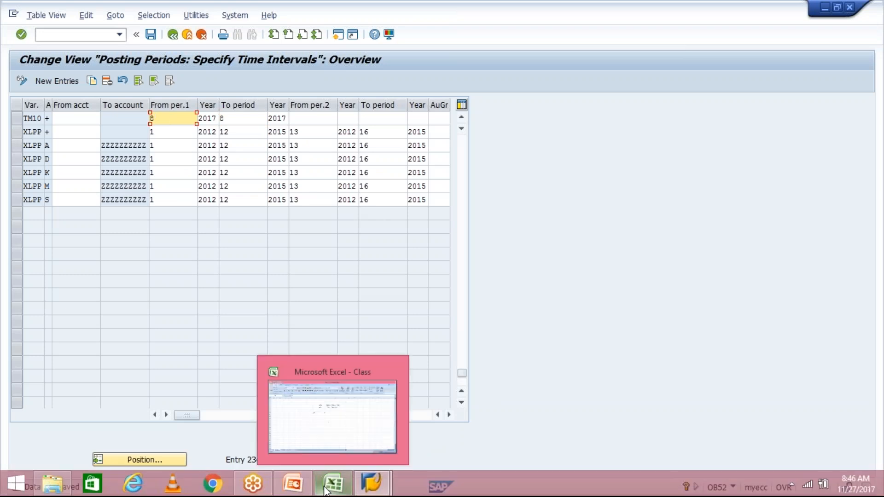
{"action": "left_click", "coordinate": [326, 434]}
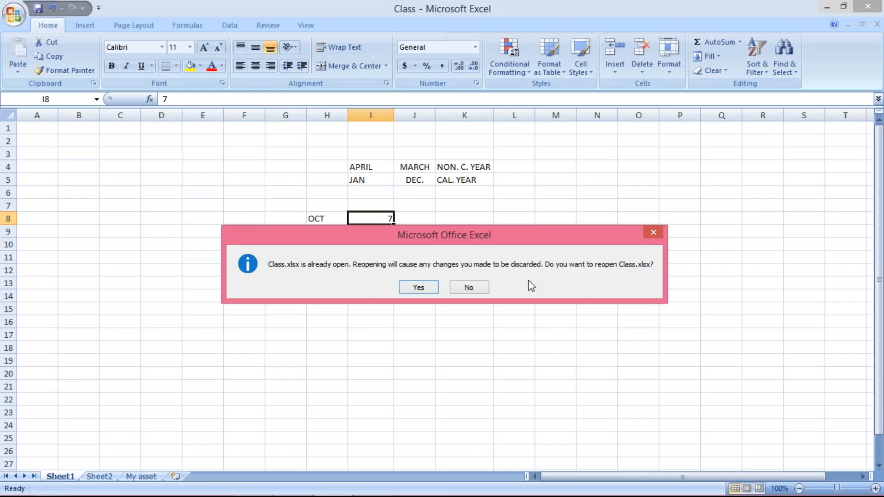
{"action": "left_click", "coordinate": [653, 230]}
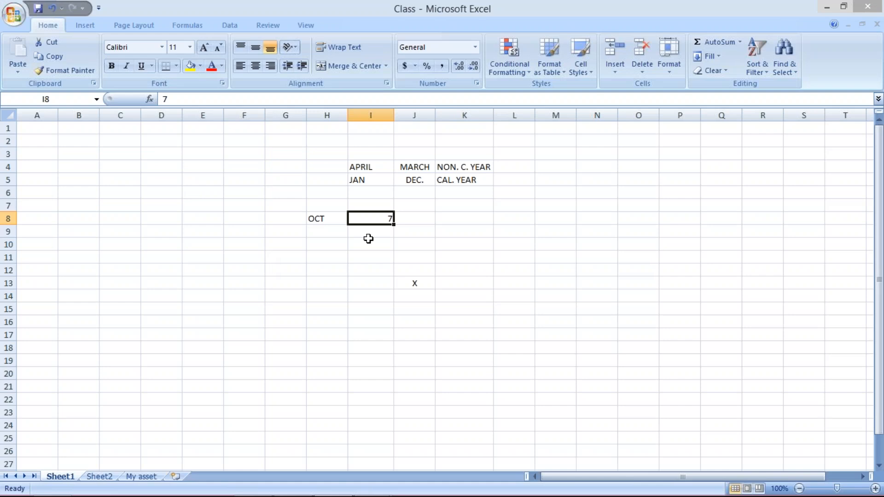
{"action": "left_click", "coordinate": [322, 244]}
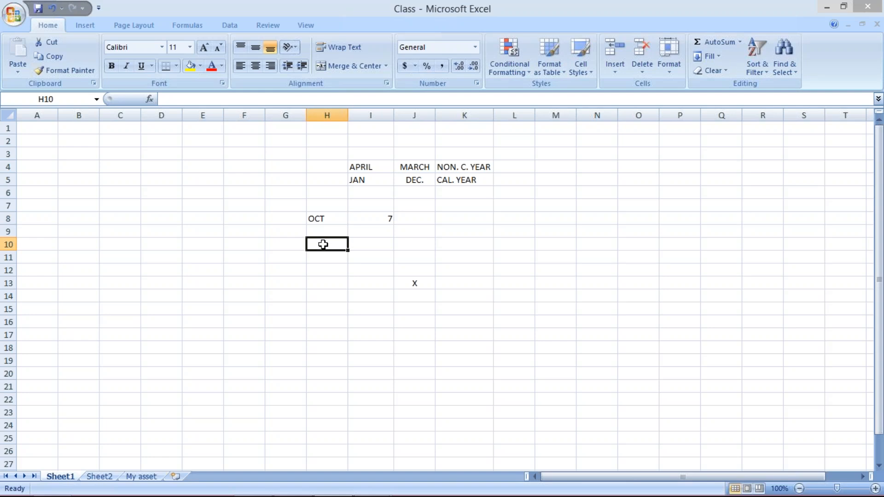
{"action": "type", "text": "A"}
{"action": "key", "text": "Return"}
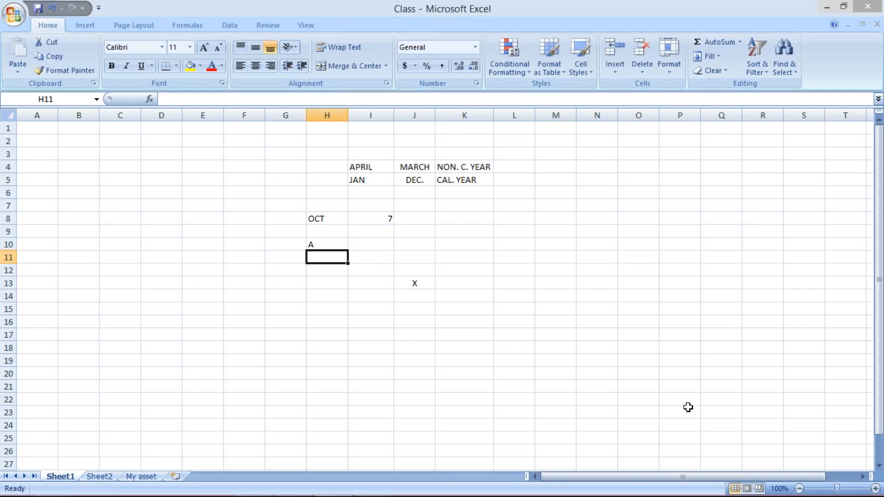
{"action": "left_click", "coordinate": [750, 426]}
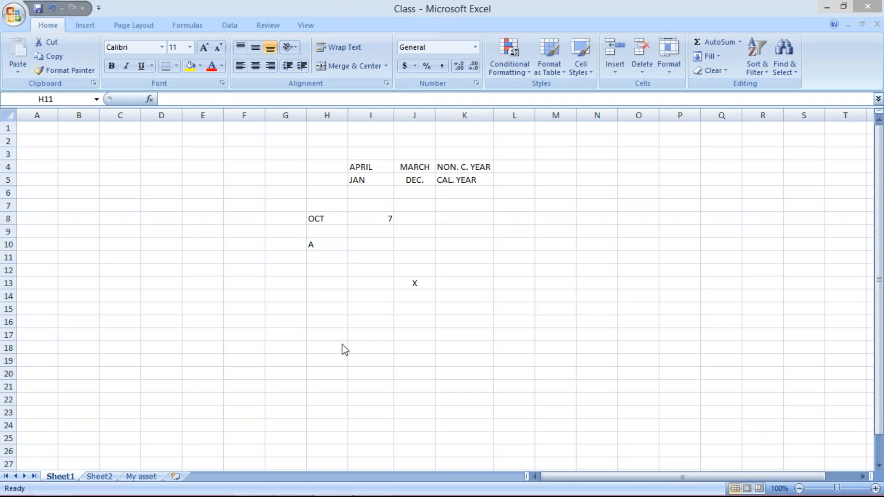
{"action": "left_click", "coordinate": [325, 261]}
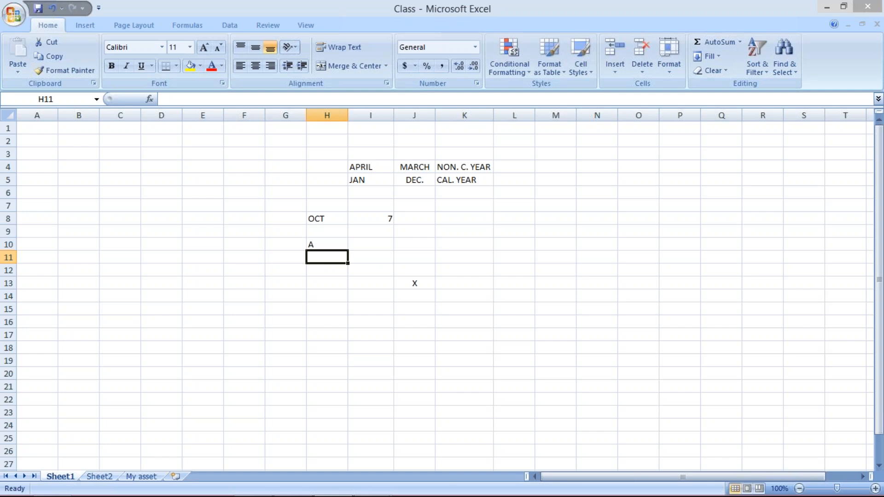
{"action": "type", "text": "B"}
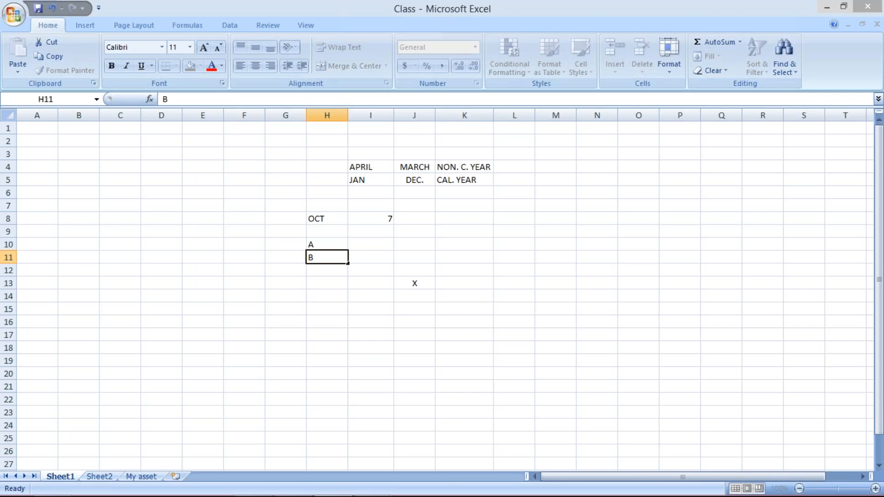
{"action": "key", "text": "Return"}
{"action": "type", "text": "C"}
{"action": "key", "text": "Return"}
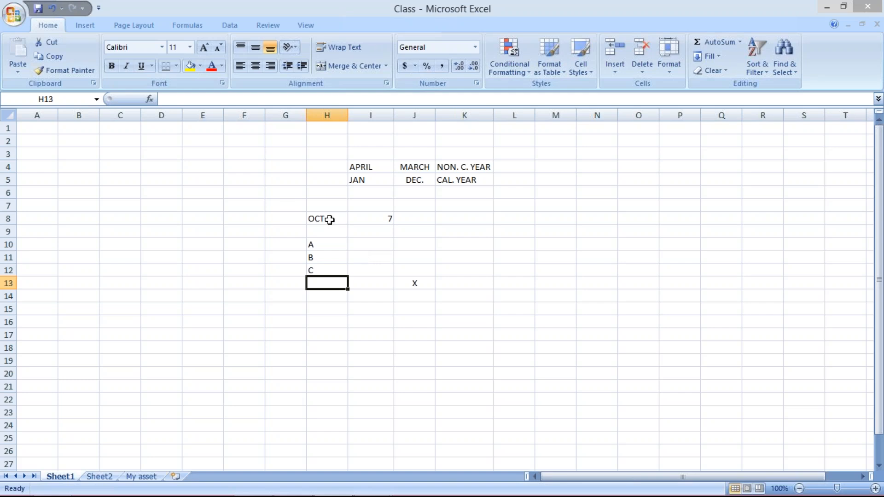
Step: Return to SAP and compare the From and To periods of the TM10 entry's first interval
{"action": "mouse_move", "coordinate": [332, 495]}
{"action": "left_click", "coordinate": [371, 491]}
{"action": "left_click", "coordinate": [426, 426]}
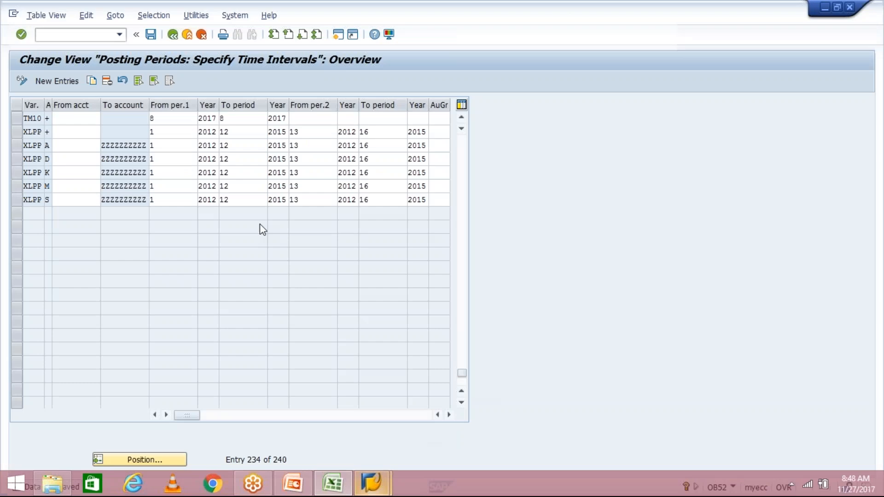
{"action": "left_click", "coordinate": [241, 119]}
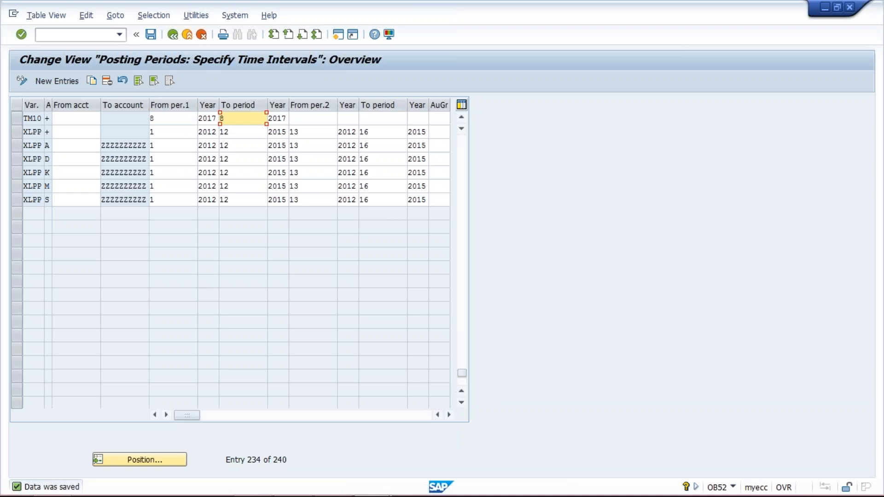
{"action": "left_click", "coordinate": [173, 119]}
{"action": "left_click", "coordinate": [226, 118]}
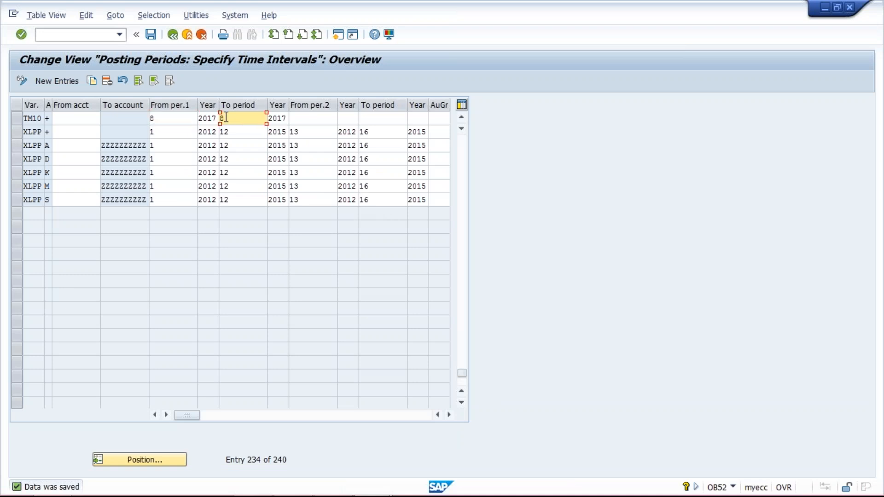
{"action": "left_click", "coordinate": [174, 119]}
{"action": "left_click", "coordinate": [256, 122]}
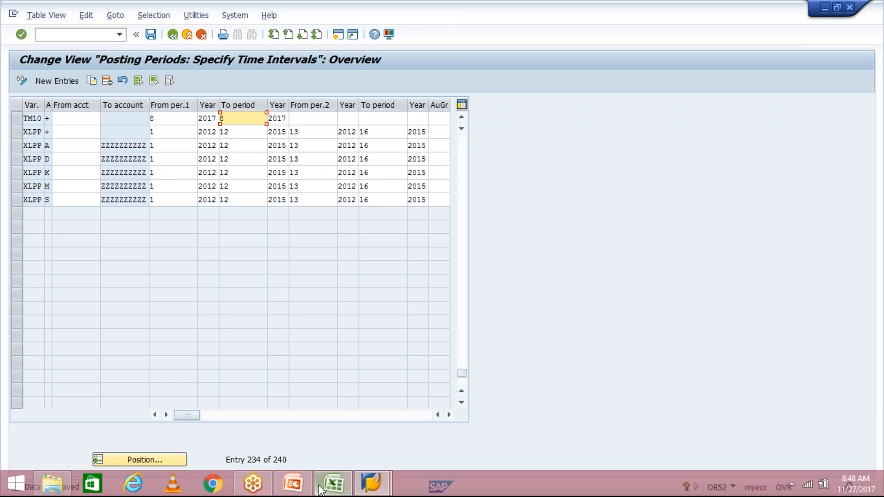
Step: Switch to Excel and back to SAP, and set the TM10 entry's first-interval From period to 7
{"action": "left_click", "coordinate": [333, 484]}
{"action": "left_click", "coordinate": [373, 245]}
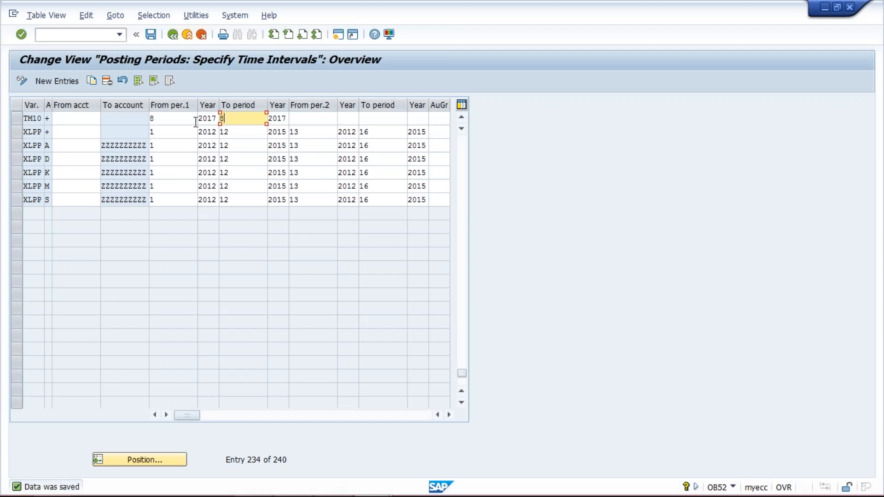
{"action": "left_click", "coordinate": [172, 119]}
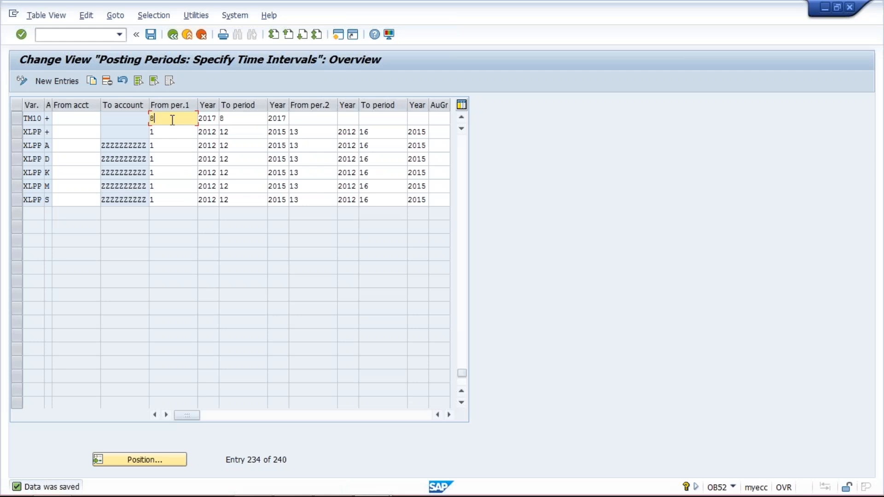
{"action": "key", "text": "BackSpace"}
{"action": "type", "text": "7"}
Step: Switch to the Class workbook in Excel and review the A, B and C entries in cells H10 to H12
{"action": "mouse_move", "coordinate": [349, 493]}
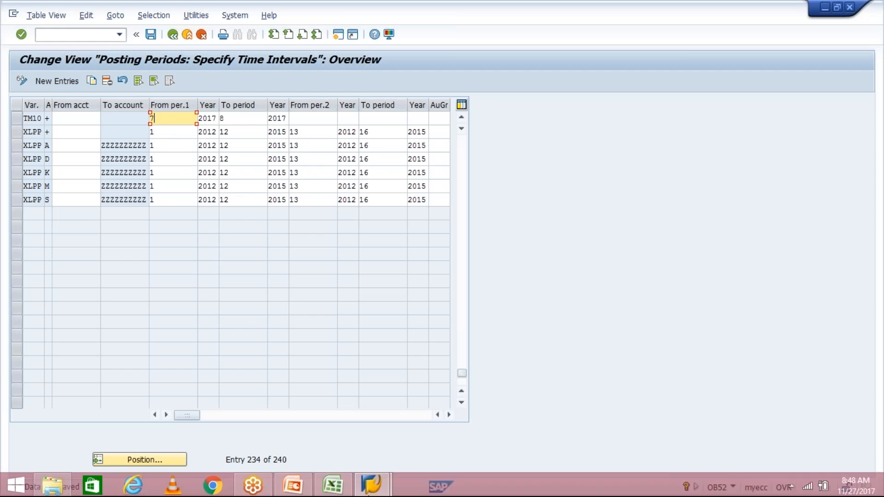
{"action": "left_click", "coordinate": [333, 483]}
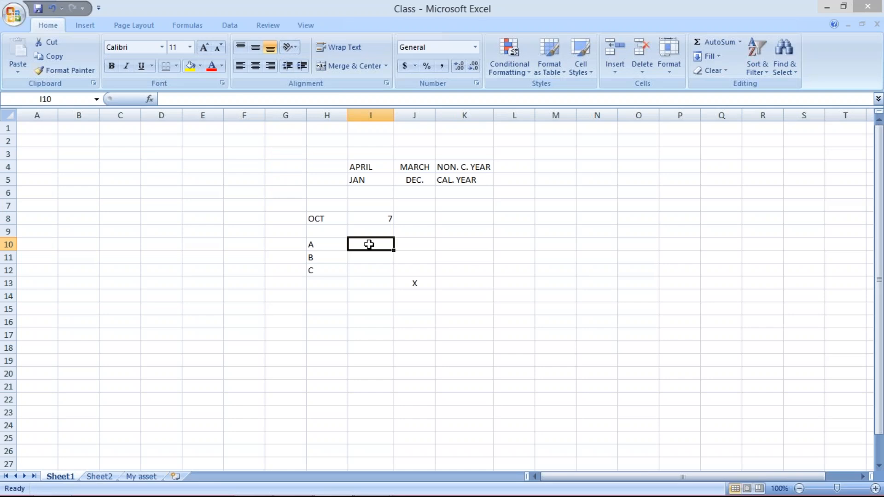
{"action": "left_click_drag", "start_coordinate": [314, 257], "coordinate": [322, 277]}
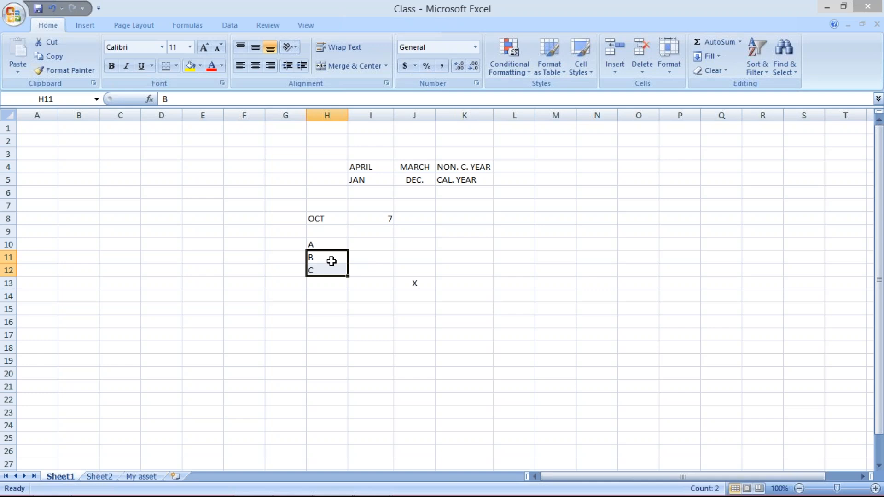
{"action": "left_click", "coordinate": [327, 246]}
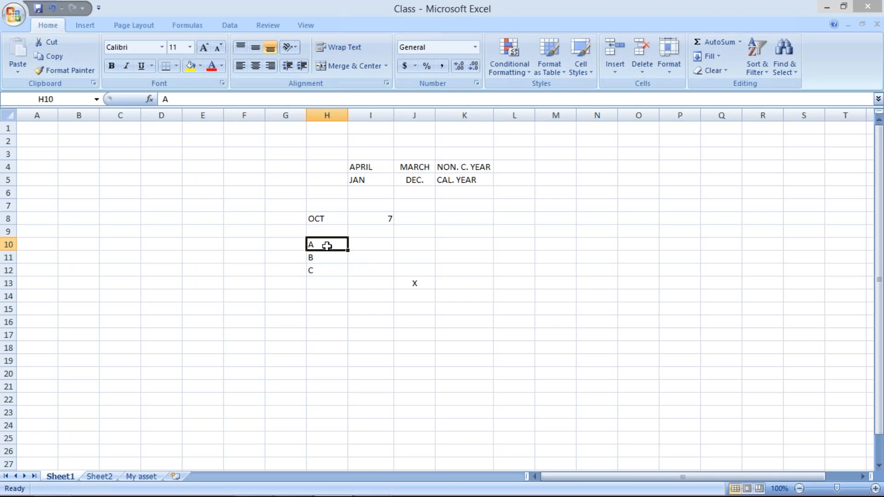
{"action": "left_click", "coordinate": [326, 257]}
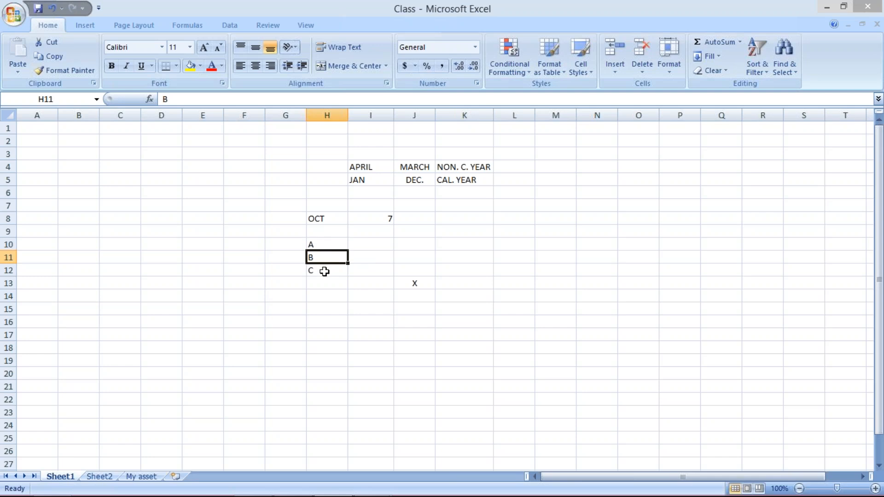
{"action": "left_click", "coordinate": [325, 270]}
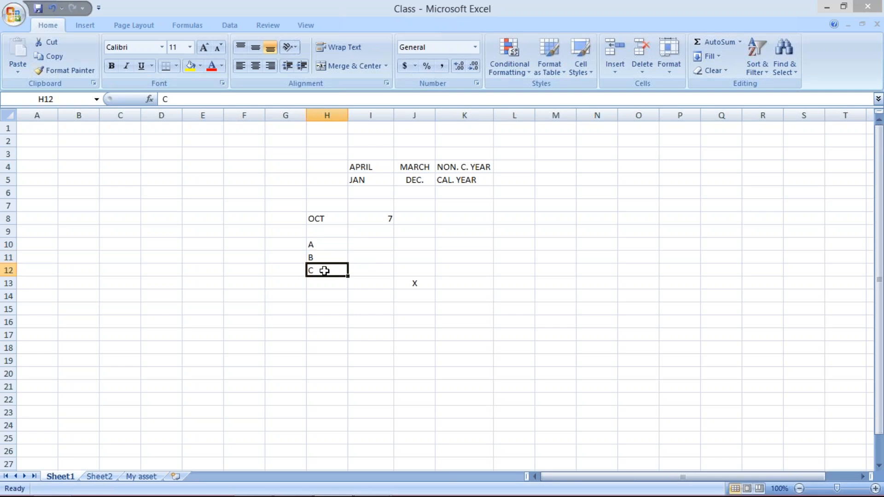
{"action": "left_click", "coordinate": [371, 269]}
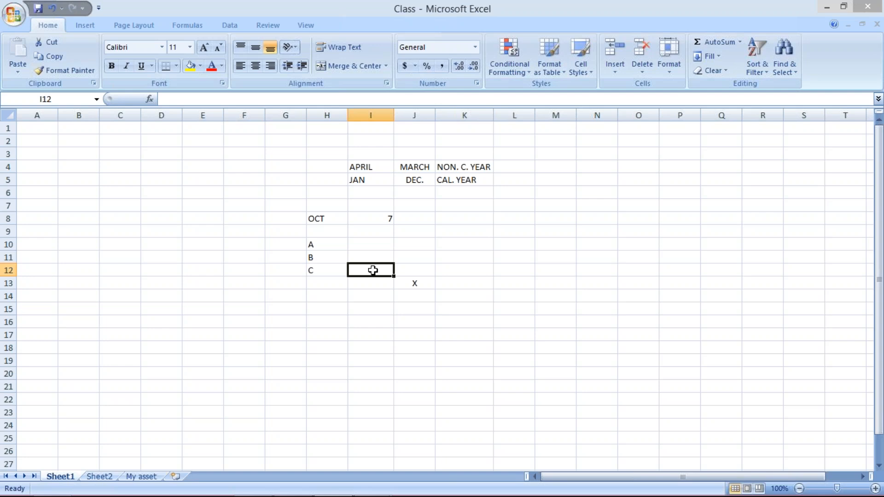
{"action": "left_click", "coordinate": [311, 245]}
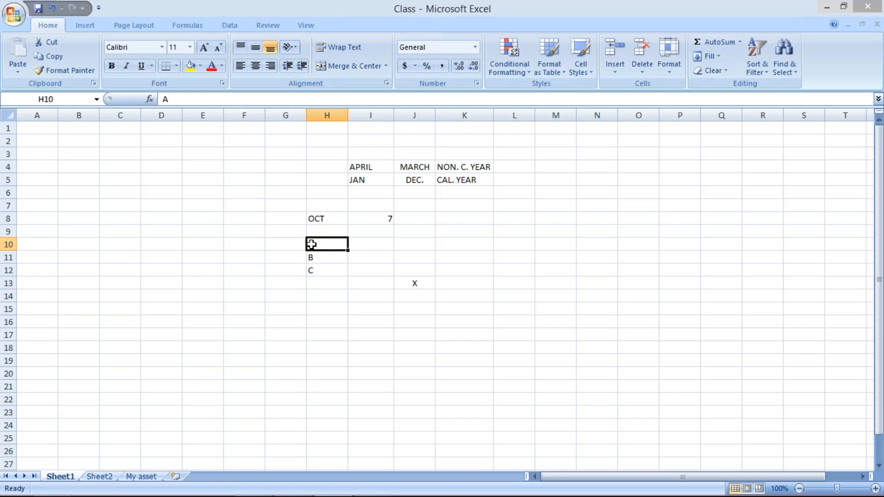
Step: Return to SAP, set the TM10 entry's first-interval From period to 8, and compare it with the To period
{"action": "key", "text": "alt+Tab"}
{"action": "left_click", "coordinate": [173, 118]}
{"action": "type", "text": "8"}
{"action": "left_click", "coordinate": [244, 118]}
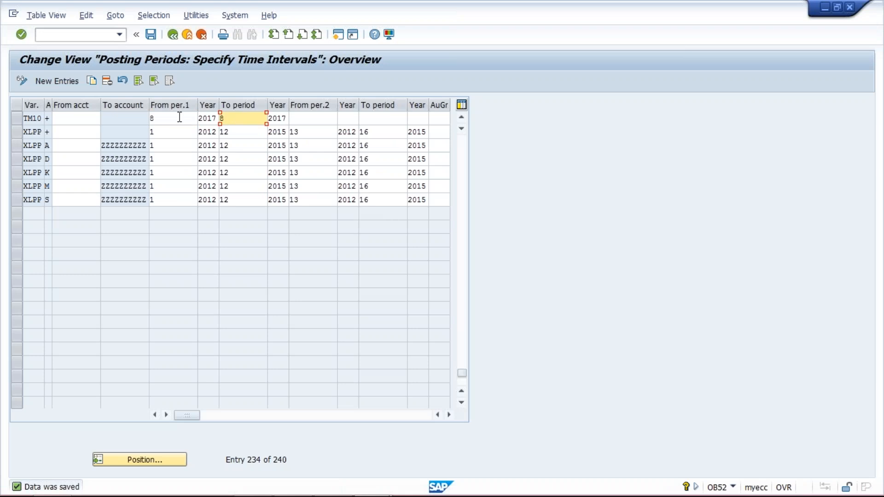
{"action": "left_click", "coordinate": [179, 117]}
{"action": "left_click", "coordinate": [250, 120]}
Step: Switch to the Class workbook in Excel and enter XYZ in cell H15 of Sheet1
{"action": "left_click", "coordinate": [327, 496]}
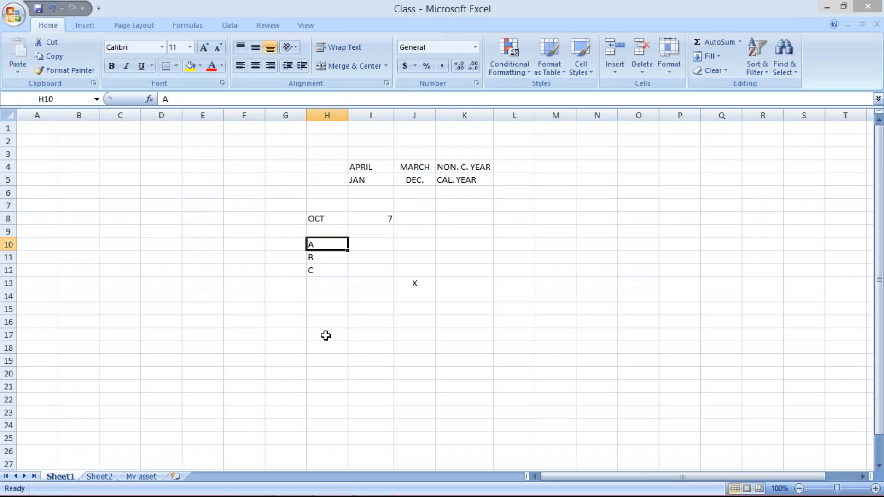
{"action": "left_click", "coordinate": [321, 310]}
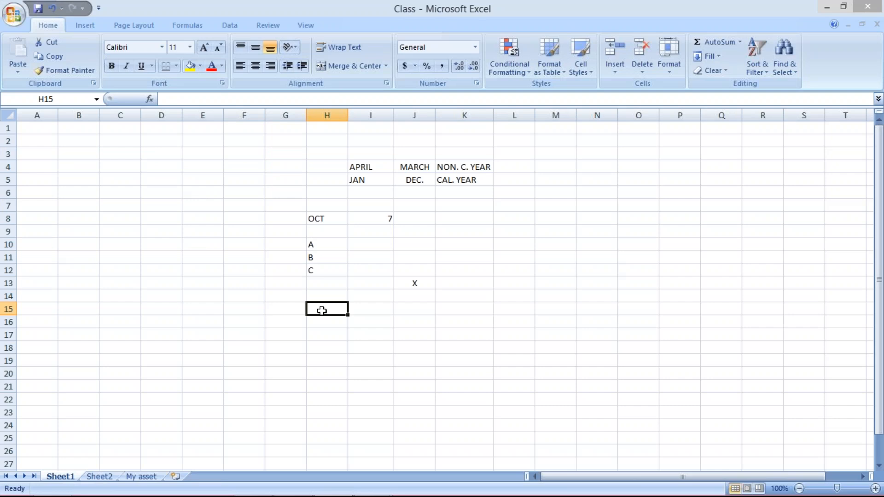
{"action": "type", "text": "XYZ"}
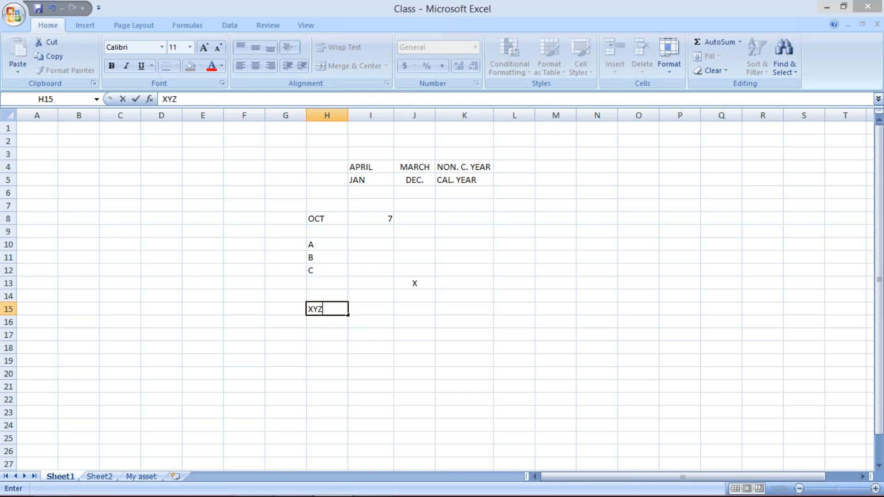
{"action": "left_click", "coordinate": [282, 308]}
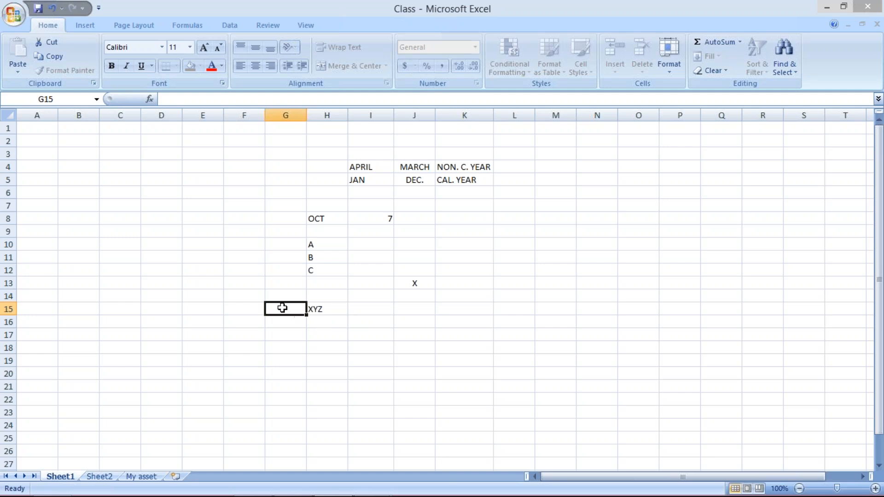
{"action": "left_click", "coordinate": [325, 308]}
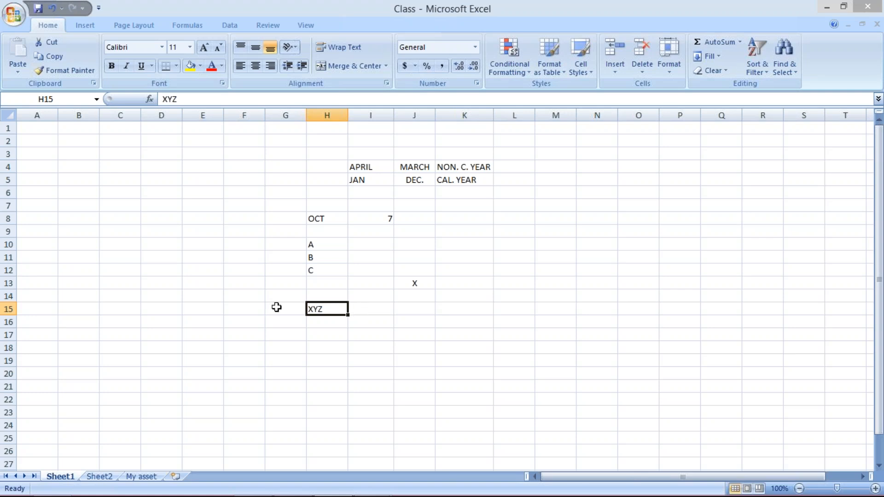
Step: Enter A101 in cell I15, beside the XYZ entry
{"action": "left_click", "coordinate": [374, 313]}
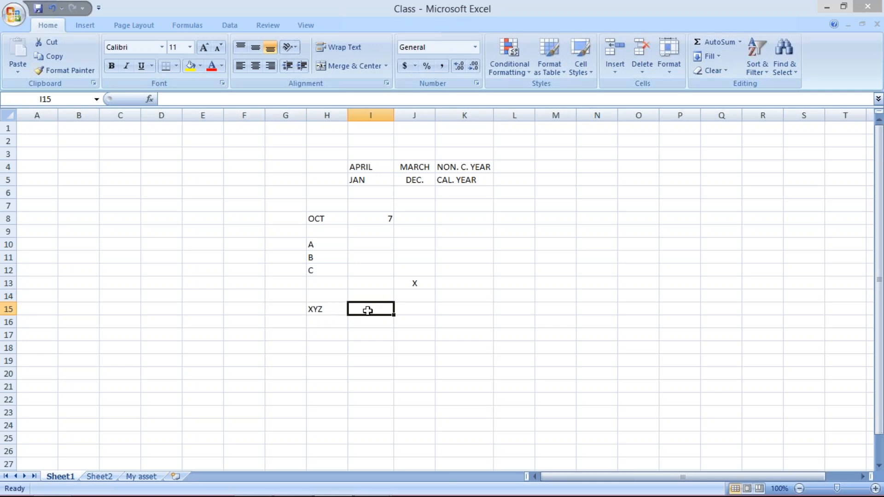
{"action": "left_click", "coordinate": [338, 243]}
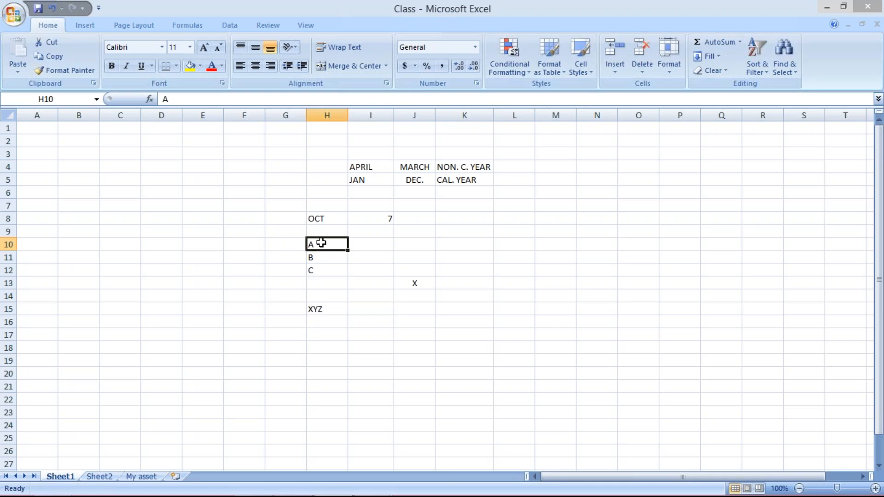
{"action": "left_click", "coordinate": [371, 310]}
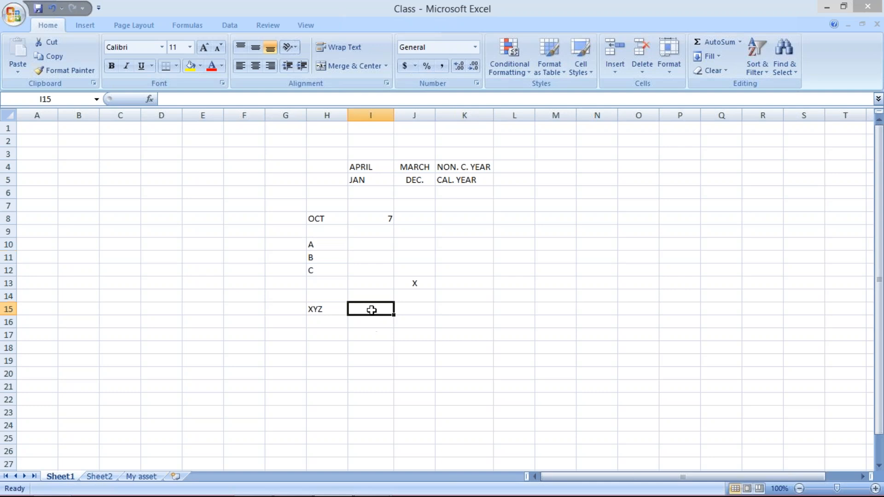
{"action": "type", "text": "1"}
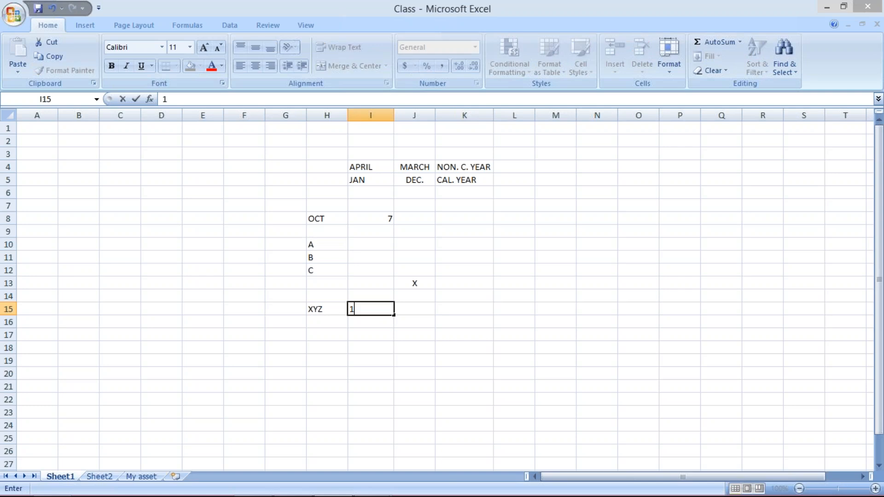
{"action": "key", "text": "BackSpace"}
{"action": "type", "text": "A101"}
{"action": "left_click", "coordinate": [432, 322]}
{"action": "left_click", "coordinate": [385, 310]}
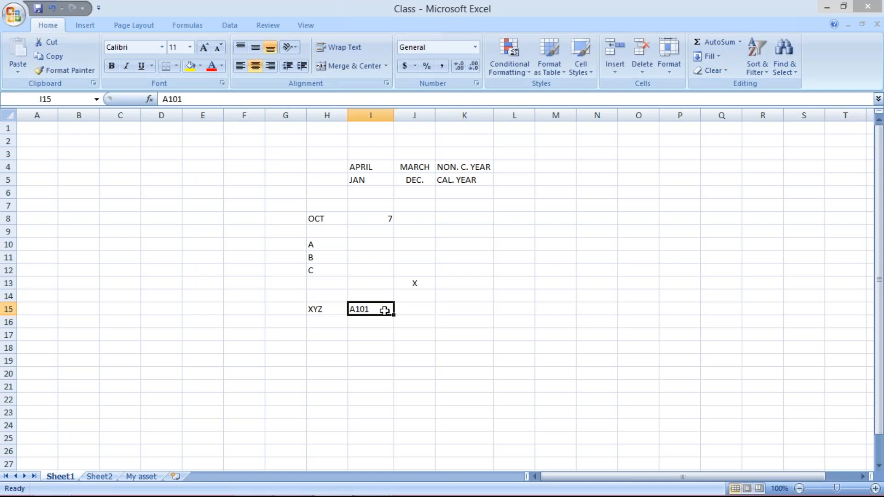
{"action": "left_click", "coordinate": [323, 310]}
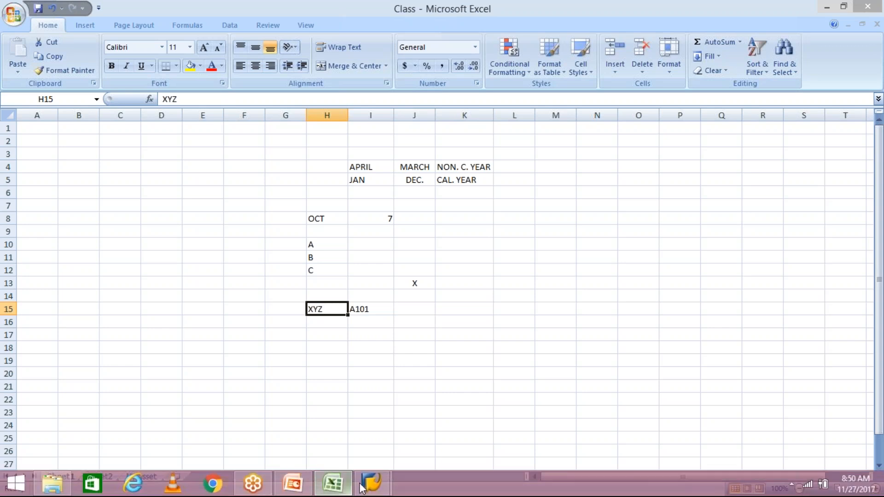
Step: Switch to SAP's posting periods view and set the TM10 entry's authorization group to XYZ
{"action": "left_click", "coordinate": [368, 484]}
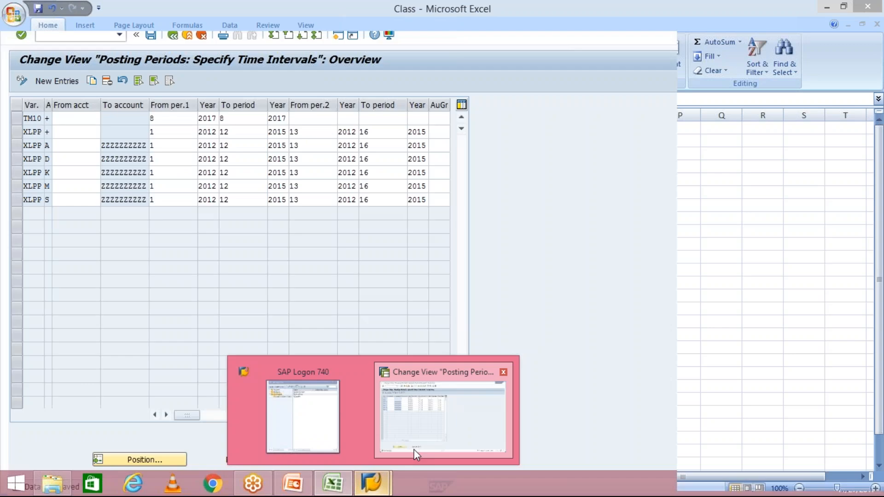
{"action": "left_click", "coordinate": [413, 449]}
{"action": "left_click", "coordinate": [434, 118]}
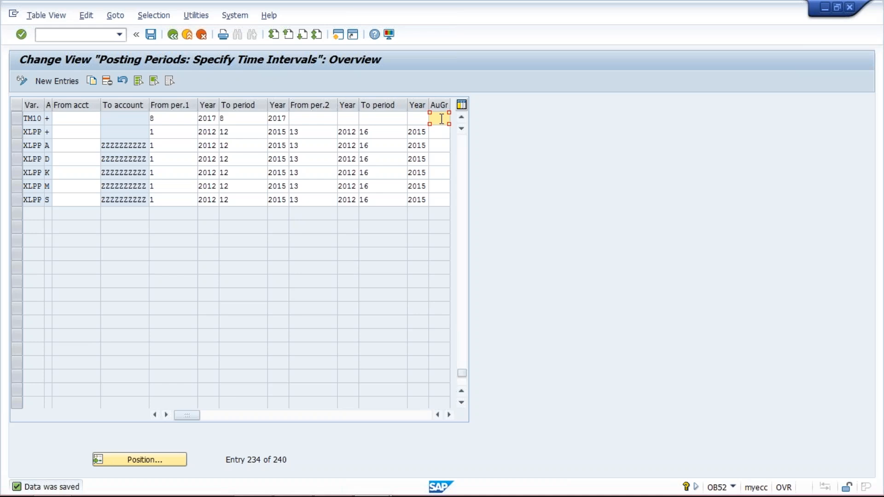
{"action": "type", "text": "XYZ"}
Step: Set the TM10 entry's second interval to run from period 7 of 2017 to period 7 of 2017
{"action": "left_click", "coordinate": [319, 118]}
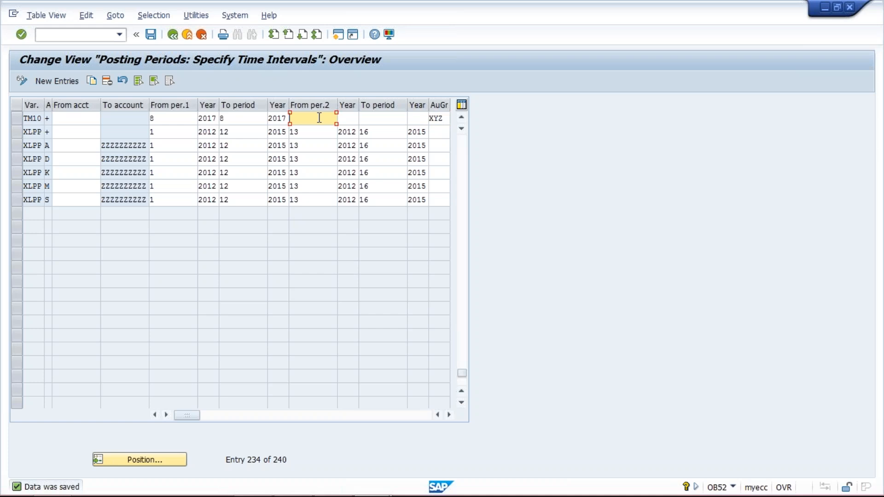
{"action": "type", "text": "7"}
{"action": "key", "text": "Tab"}
{"action": "type", "text": "2017"}
{"action": "key", "text": "Tab"}
{"action": "type", "text": "7"}
{"action": "key", "text": "Tab"}
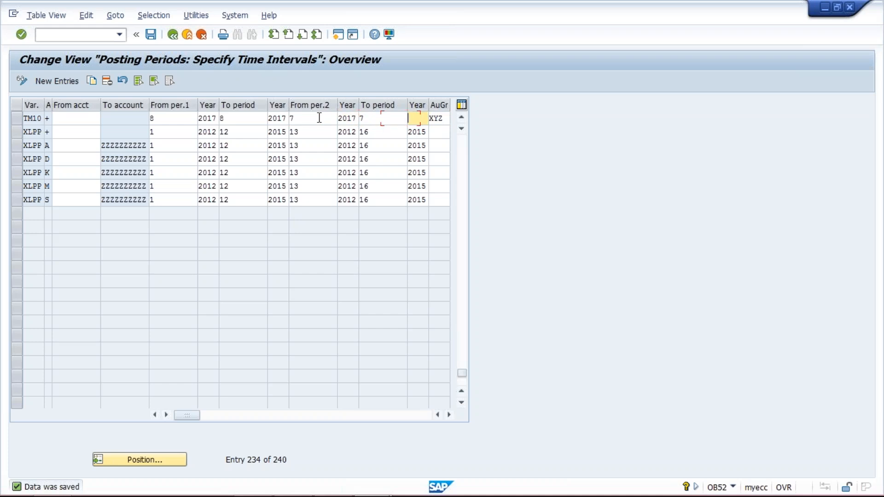
{"action": "type", "text": "2017"}
Step: Check the Class workbook in Excel, and return to SAP to review the periods of the TM10 entry's first interval
{"action": "left_click", "coordinate": [332, 483]}
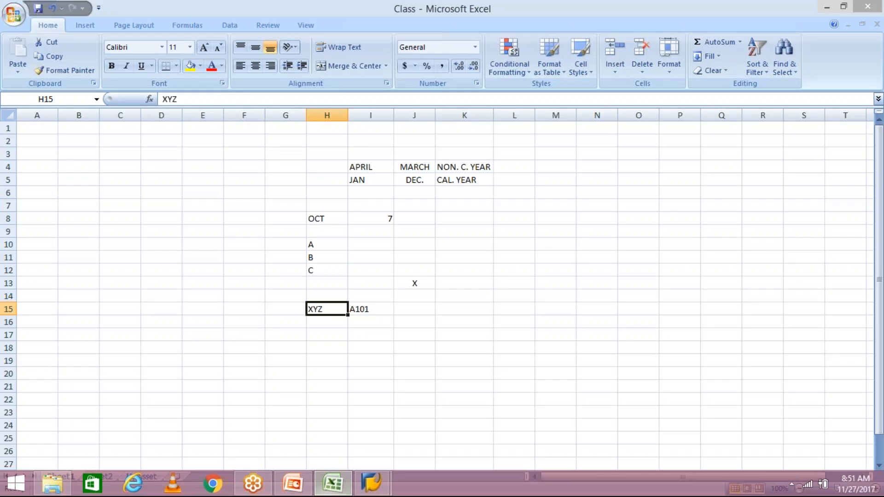
{"action": "left_click", "coordinate": [385, 246]}
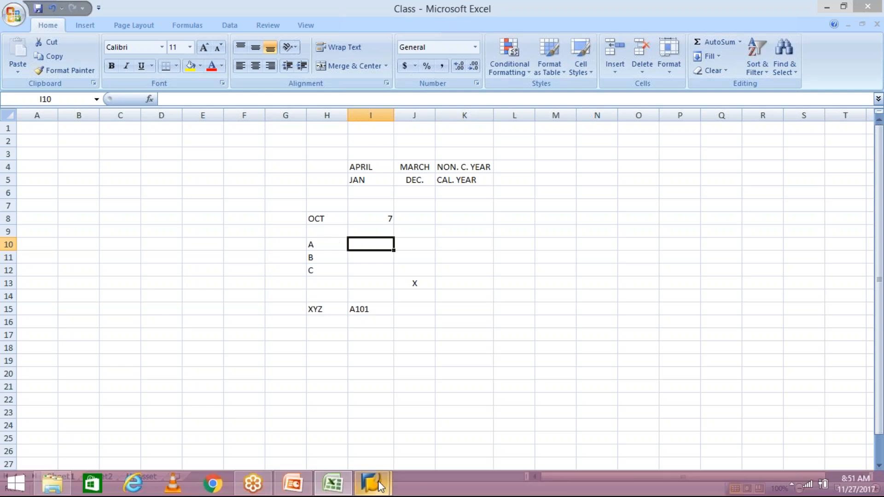
{"action": "left_click", "coordinate": [373, 484]}
{"action": "left_click", "coordinate": [403, 414]}
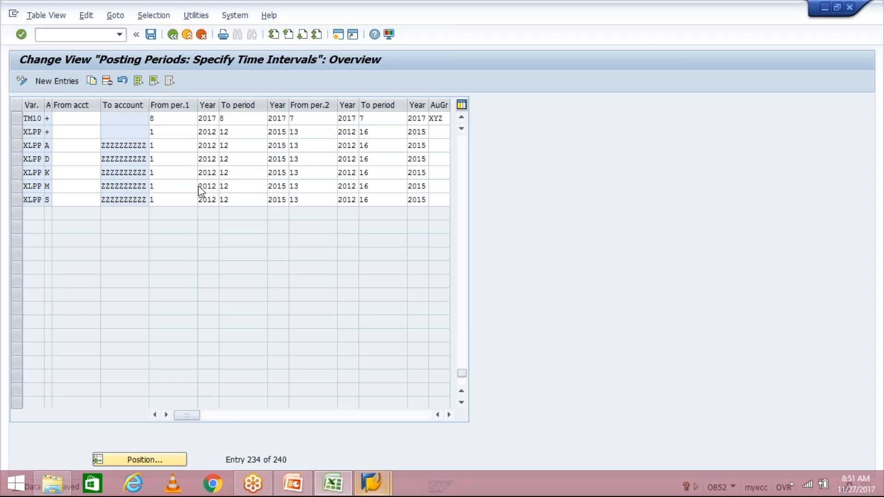
{"action": "left_click", "coordinate": [193, 118]}
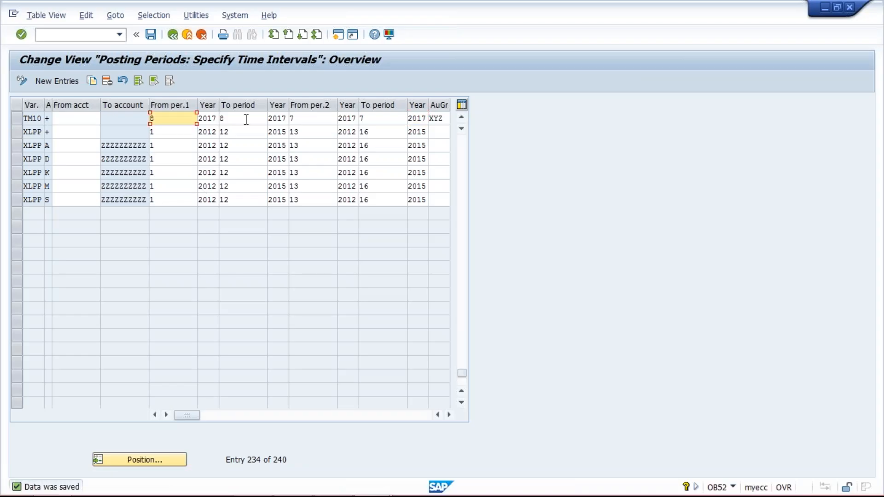
{"action": "left_click", "coordinate": [246, 118]}
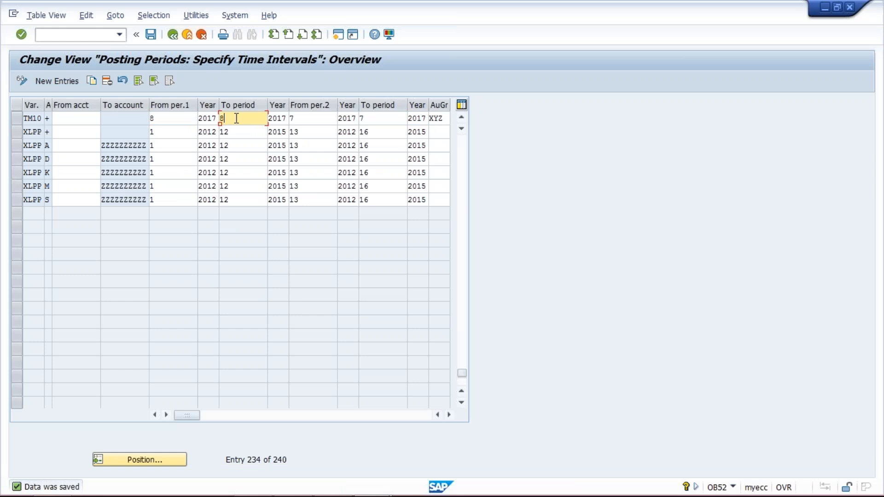
Step: Examine the From and To periods of the TM10 entry's second interval together with its authorization group
{"action": "left_click", "coordinate": [305, 117]}
{"action": "left_click", "coordinate": [381, 118]}
{"action": "left_click", "coordinate": [313, 118]}
{"action": "left_click", "coordinate": [378, 118]}
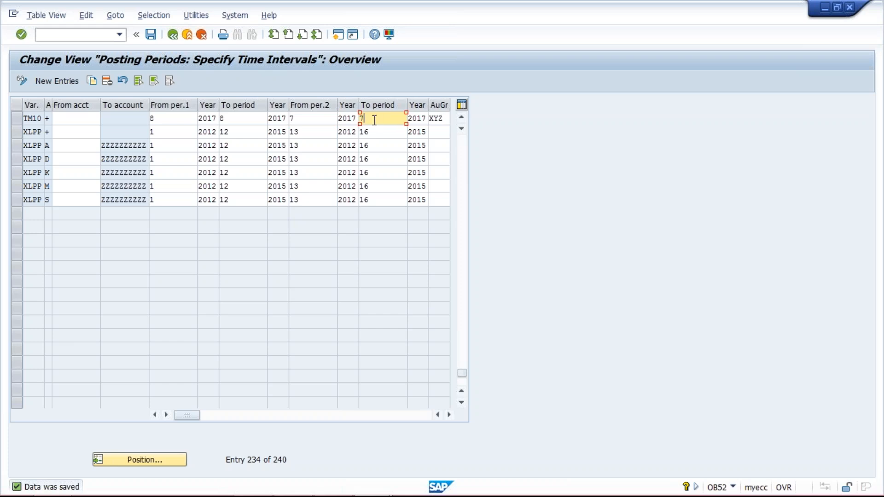
{"action": "left_click", "coordinate": [313, 122]}
{"action": "left_click", "coordinate": [379, 119]}
{"action": "left_click_drag", "start_coordinate": [446, 119], "coordinate": [424, 119]}
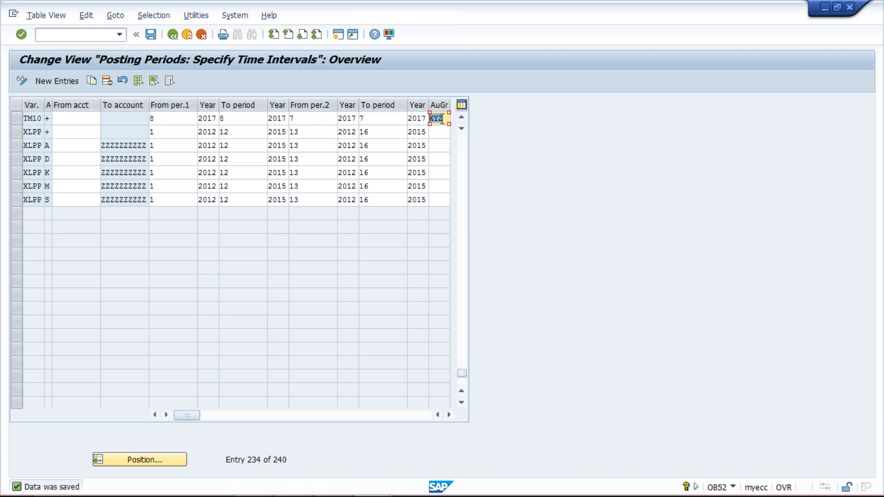
{"action": "left_click", "coordinate": [446, 118]}
{"action": "double_click", "coordinate": [446, 118]}
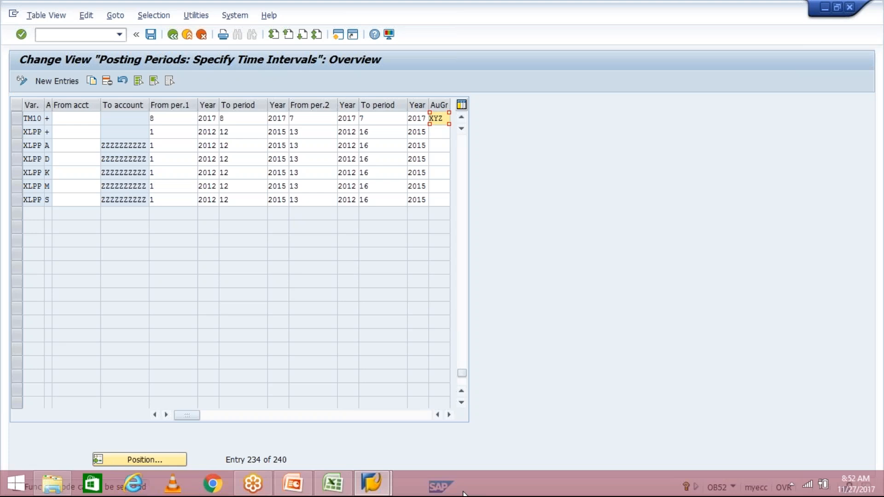
Step: Check the XYZ and A101 assignment in Excel's Class workbook, and return to the posting periods view in SAP
{"action": "left_click", "coordinate": [332, 482]}
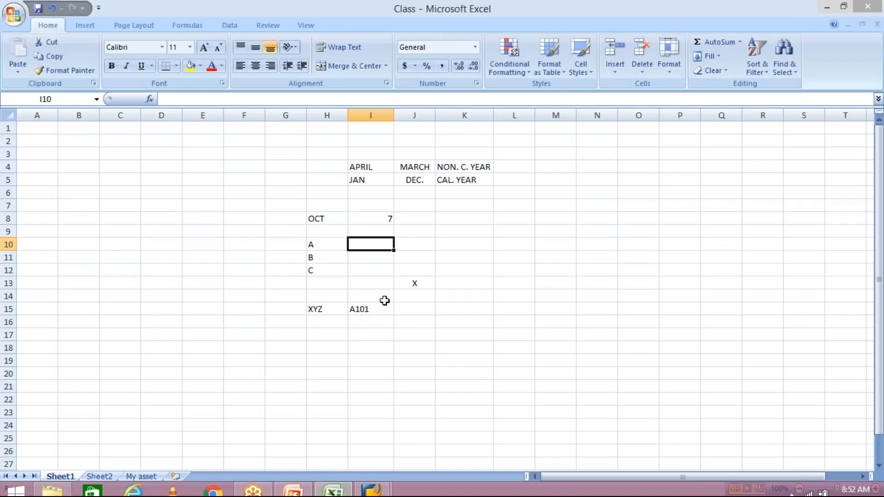
{"action": "left_click", "coordinate": [356, 311]}
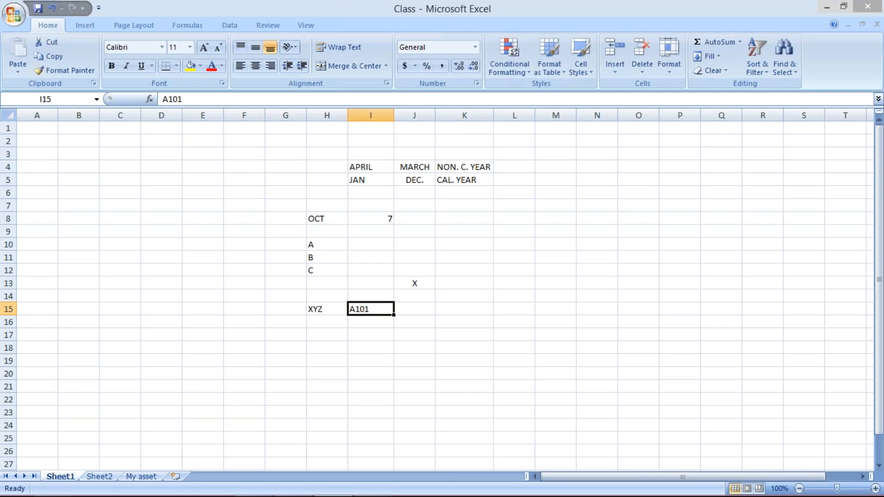
{"action": "mouse_move", "coordinate": [366, 484]}
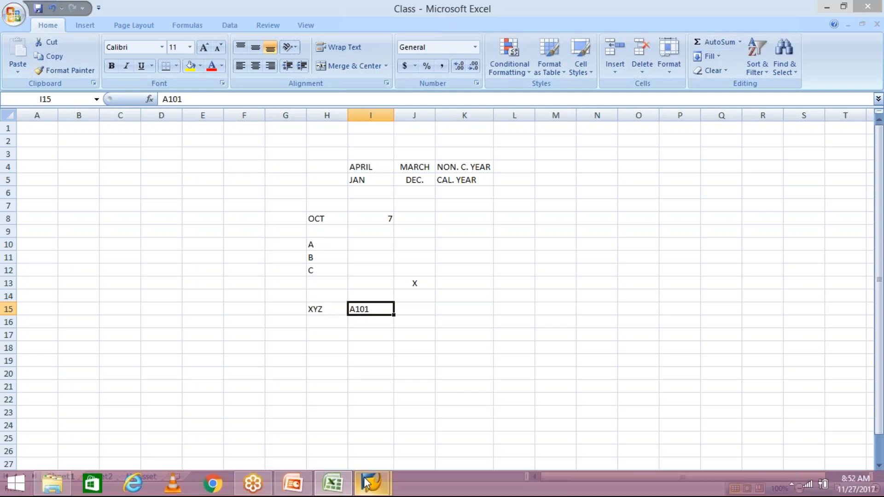
{"action": "left_click", "coordinate": [335, 483]}
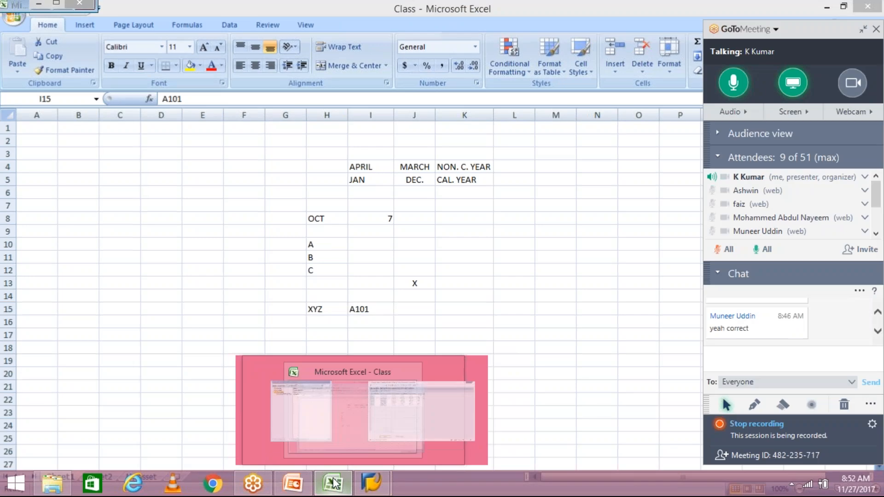
{"action": "left_click", "coordinate": [334, 483]}
{"action": "left_click", "coordinate": [371, 485]}
{"action": "left_click", "coordinate": [414, 445]}
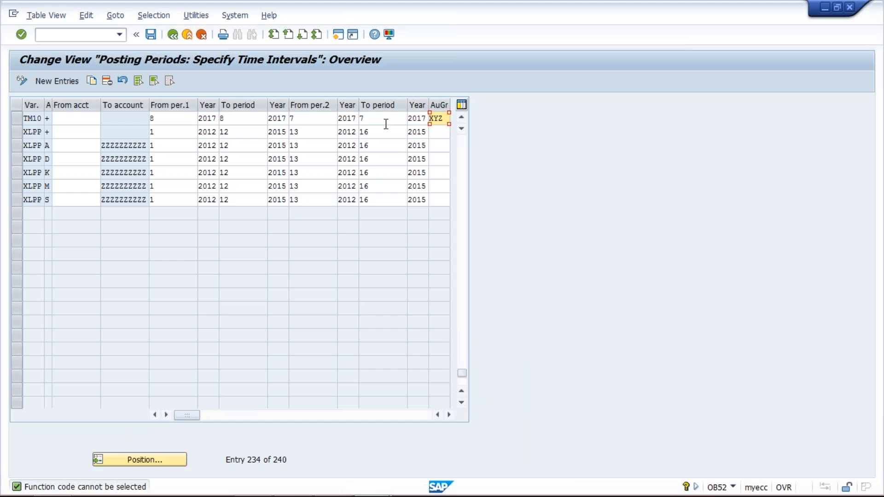
{"action": "mouse_move", "coordinate": [369, 495]}
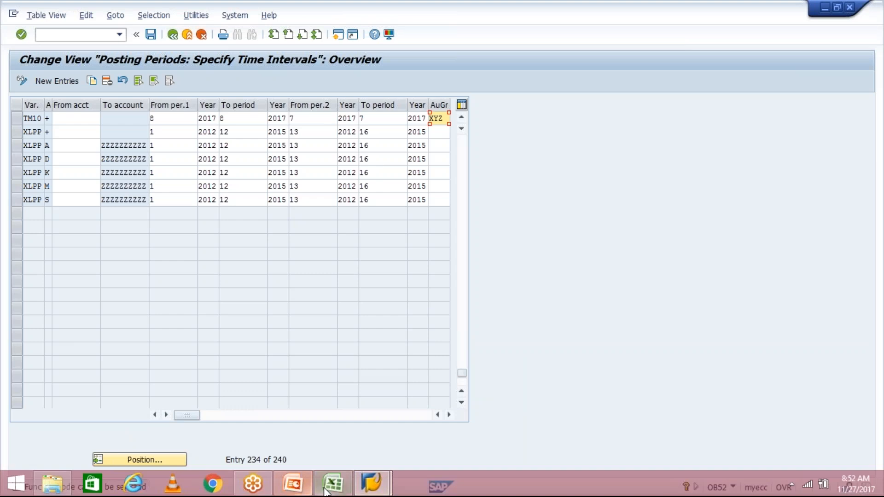
Step: Switch to the Class workbook in Excel and enter B101 in G11 and C101 in G12, beside B and C
{"action": "left_click", "coordinate": [332, 483]}
{"action": "left_click", "coordinate": [316, 257]}
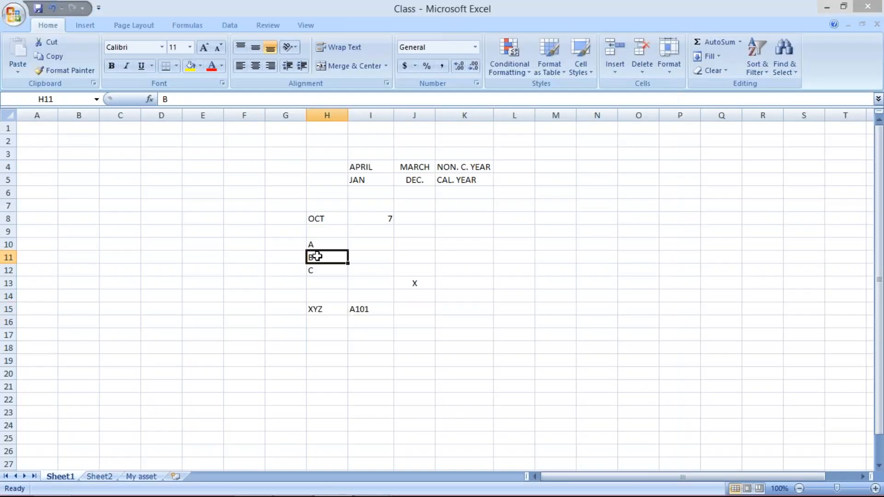
{"action": "left_click", "coordinate": [318, 270]}
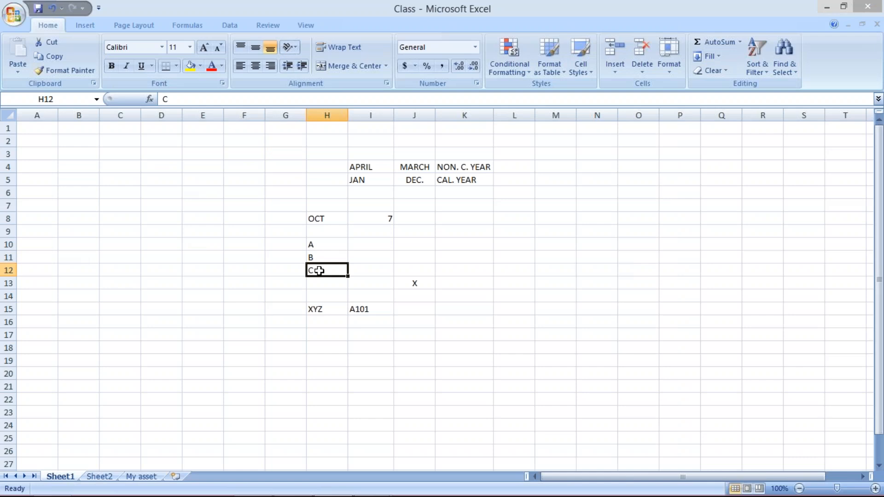
{"action": "left_click", "coordinate": [281, 257]}
{"action": "type", "text": "B"}
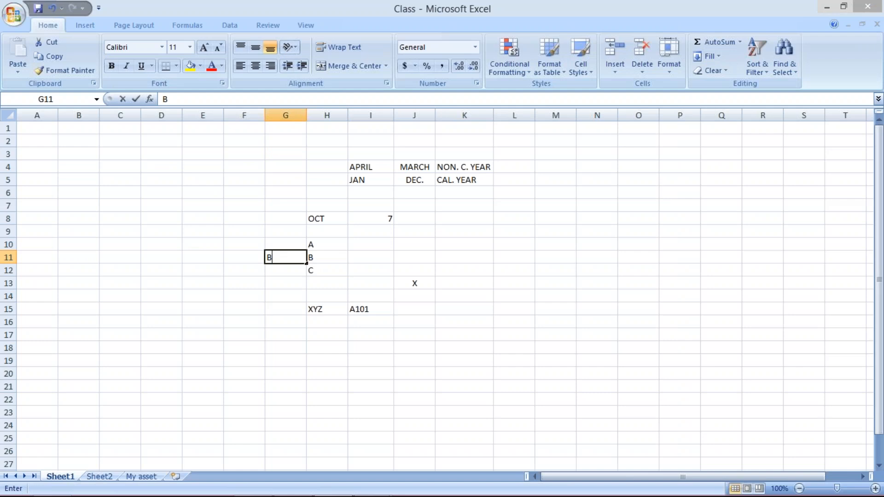
{"action": "type", "text": "101"}
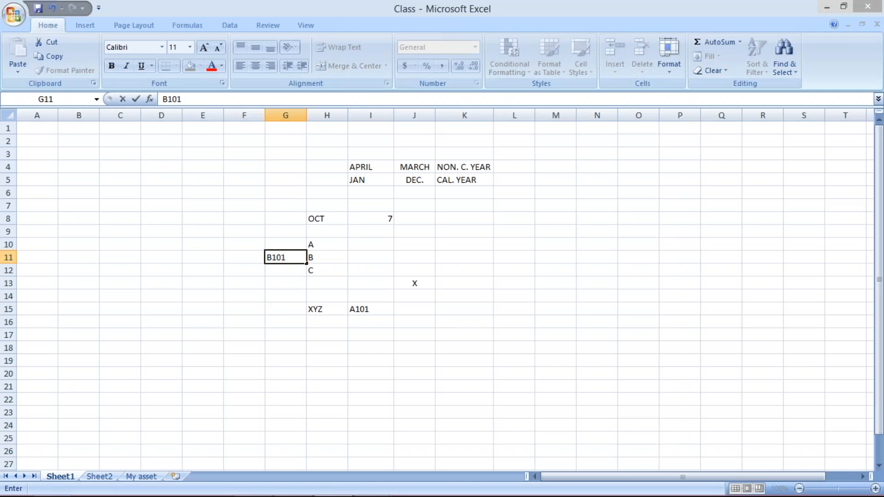
{"action": "key", "text": "Return"}
{"action": "type", "text": "C101"}
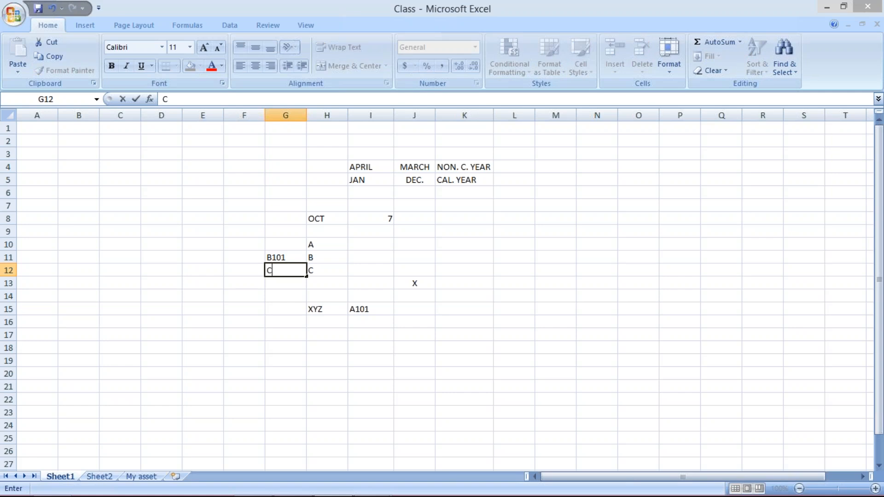
{"action": "key", "text": "Return"}
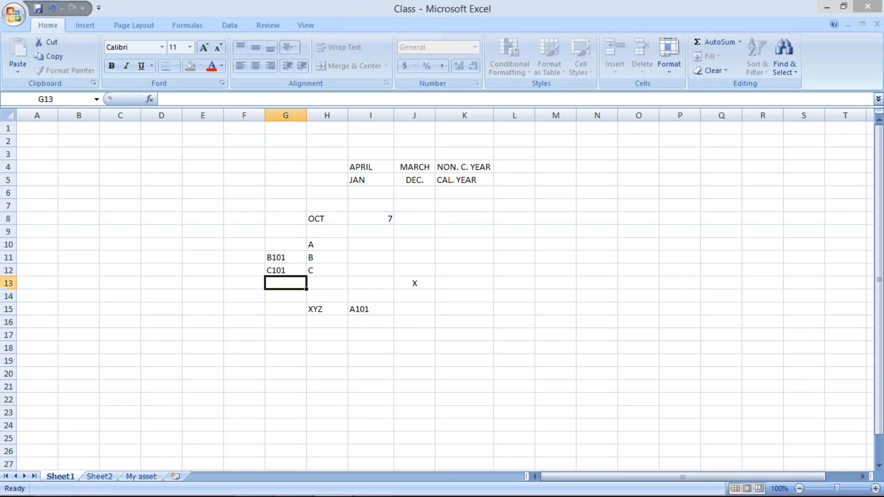
Step: Examine the IDs B101 and C101 against the XYZ group and its assigned ID A101
{"action": "left_click", "coordinate": [381, 313]}
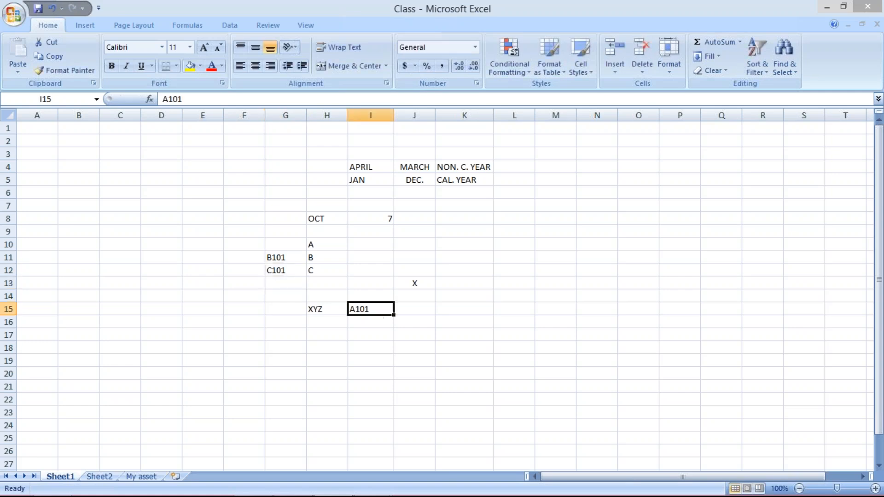
{"action": "left_click", "coordinate": [275, 254]}
{"action": "left_click", "coordinate": [280, 271]}
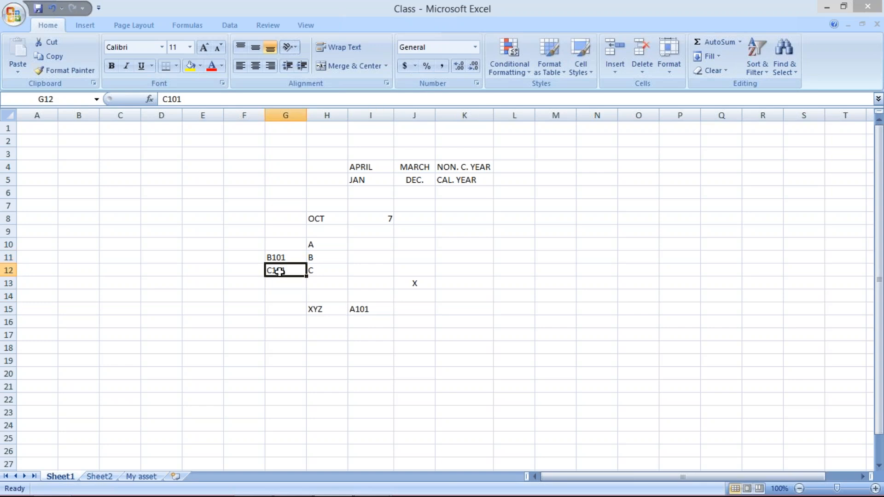
{"action": "left_click", "coordinate": [279, 258]}
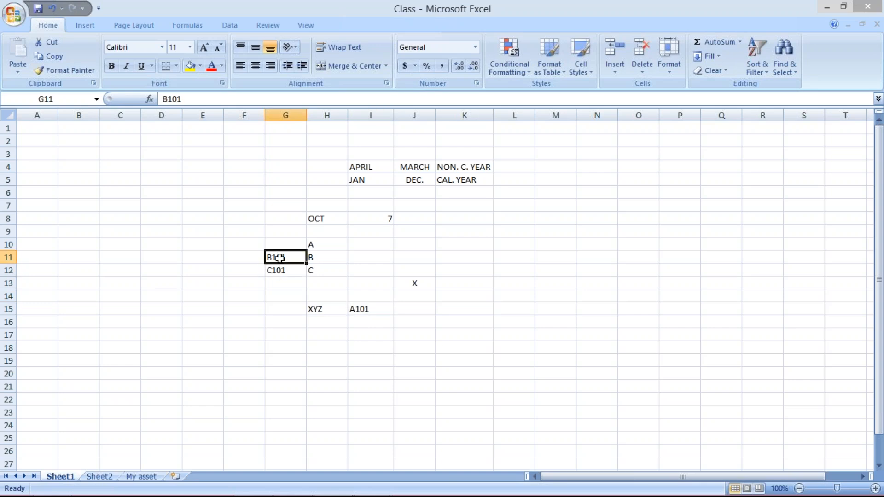
{"action": "left_click", "coordinate": [333, 311]}
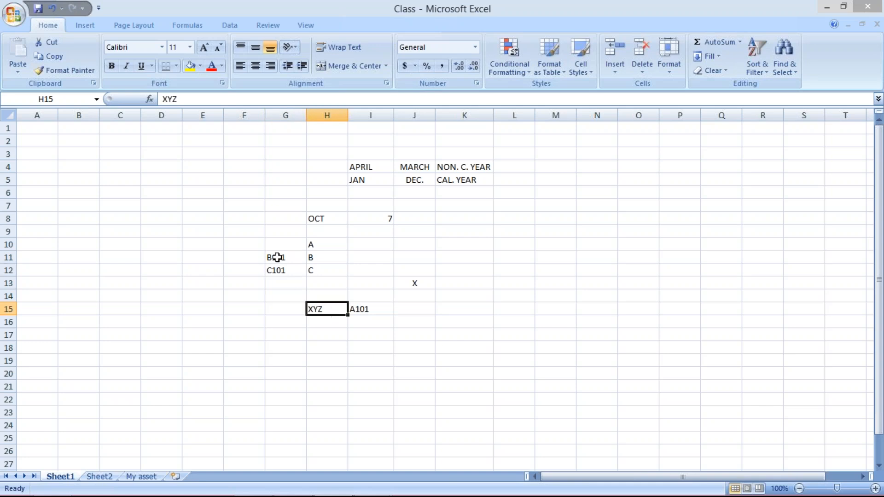
{"action": "left_click", "coordinate": [278, 257]}
{"action": "left_click", "coordinate": [279, 269]}
{"action": "left_click", "coordinate": [327, 309]}
{"action": "left_click", "coordinate": [359, 310]}
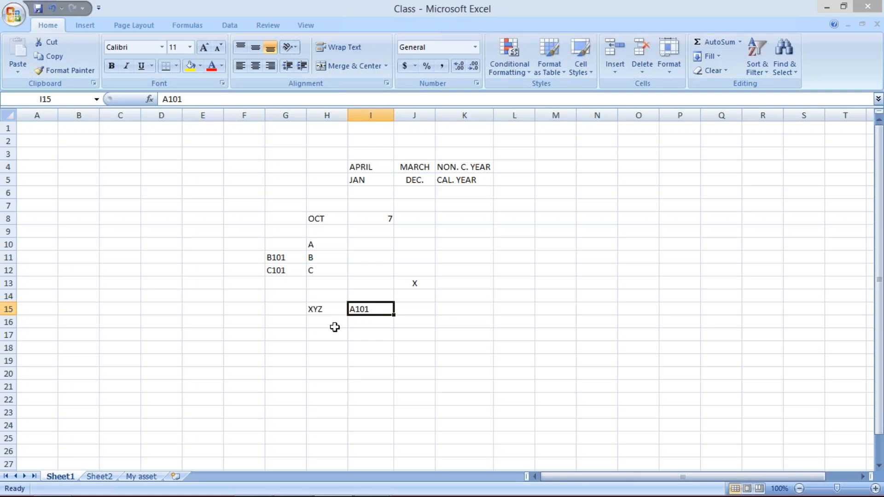
Step: Fill XYZ down to H16 and H17, and enter B101 in I16 and C101 in I17
{"action": "left_click_drag", "start_coordinate": [319, 311], "coordinate": [320, 334]}
{"action": "key", "text": "ctrl+d"}
{"action": "left_click", "coordinate": [373, 323]}
{"action": "type", "text": "B101"}
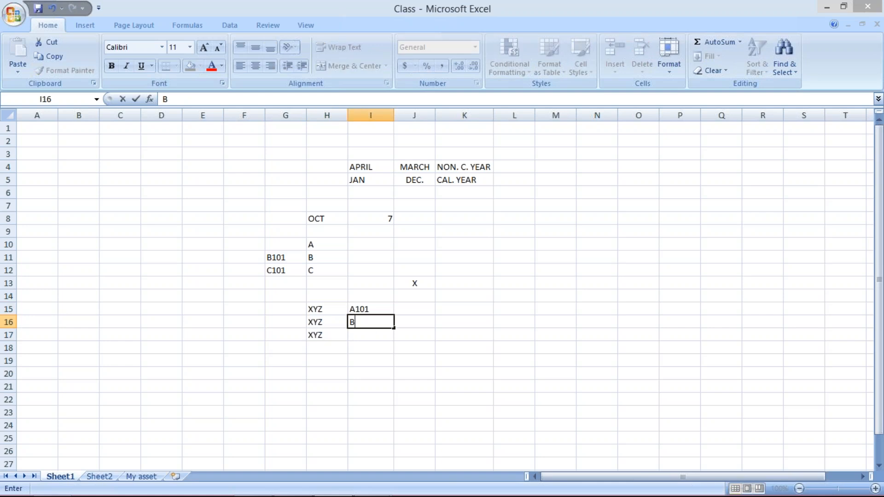
{"action": "key", "text": "Return"}
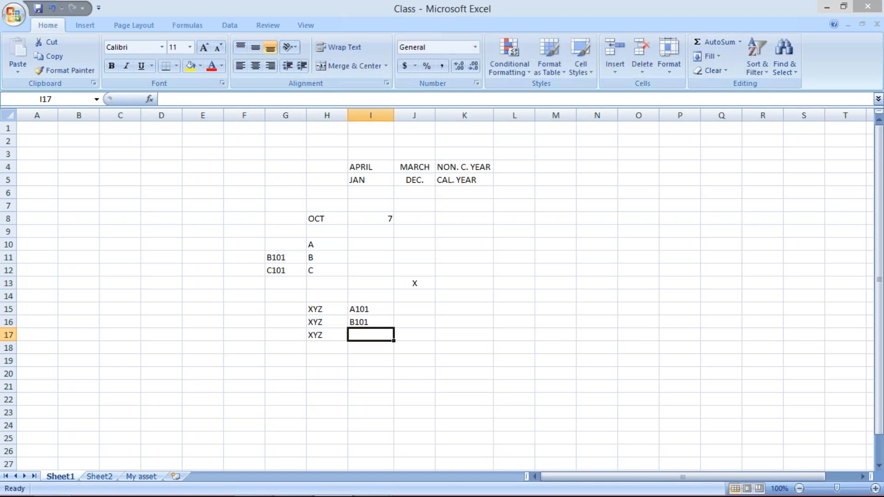
{"action": "type", "text": "C101"}
{"action": "key", "text": "Return"}
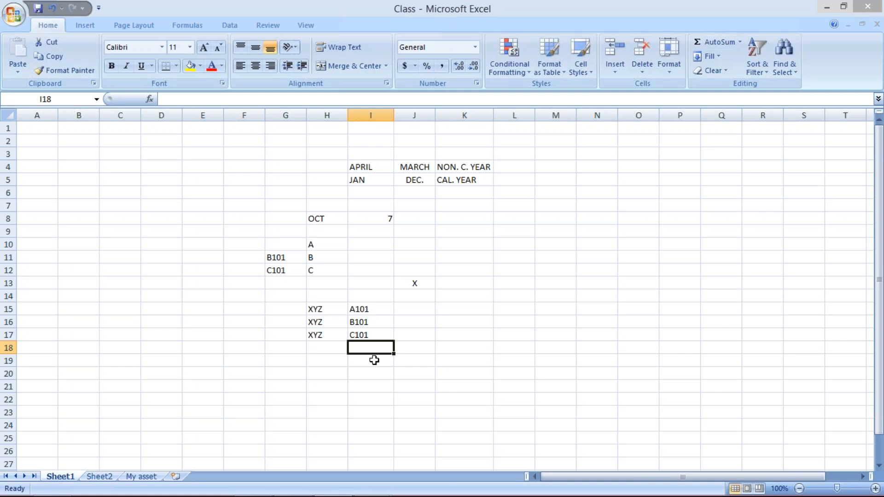
Step: Switch to SAP's posting periods view and clear the TM10 entry's authorization group
{"action": "mouse_move", "coordinate": [370, 490]}
{"action": "left_click", "coordinate": [455, 420]}
{"action": "double_click", "coordinate": [443, 121]}
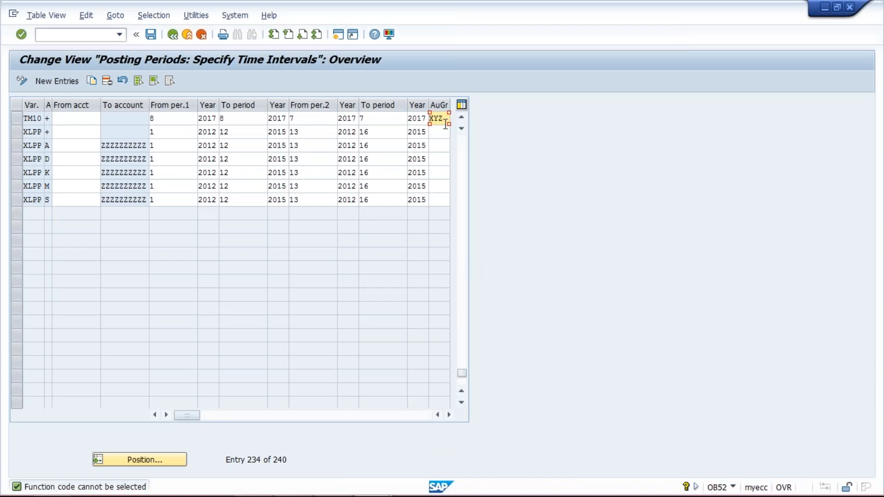
{"action": "key", "text": "Delete"}
{"action": "key", "text": "Delete"}
{"action": "key", "text": "Delete"}
Step: Clear the From and To periods and both years of the TM10 entry's second interval
{"action": "key", "text": "shift+Tab"}
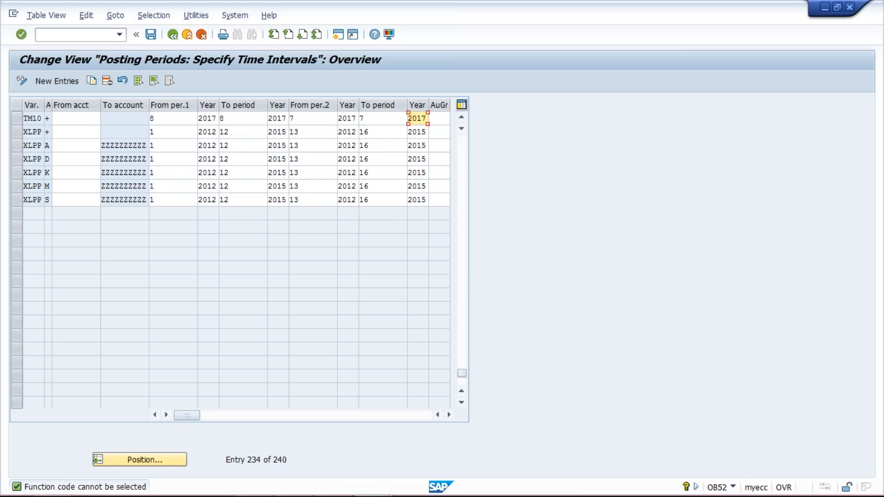
{"action": "key", "text": "Delete"}
{"action": "key", "text": "Delete"}
{"action": "key", "text": "Delete"}
{"action": "key", "text": "shift+Tab"}
{"action": "key", "text": "Delete"}
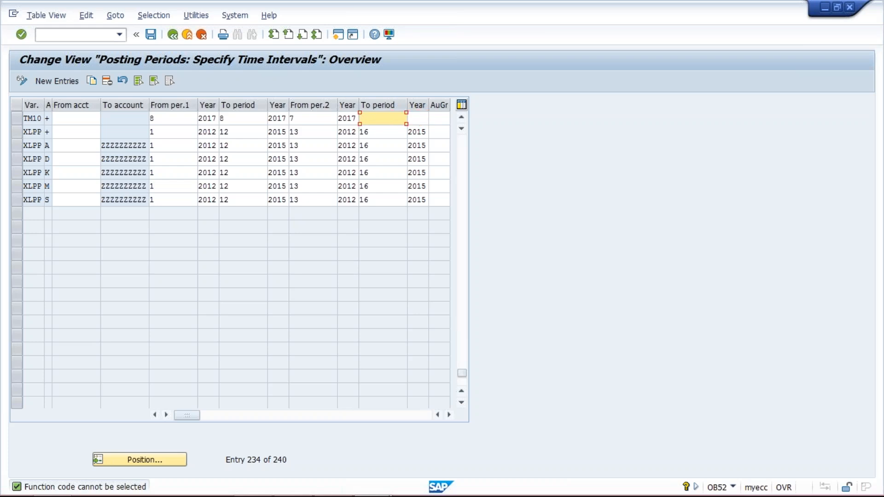
{"action": "key", "text": "shift+Tab"}
{"action": "key", "text": "Delete"}
{"action": "key", "text": "Delete"}
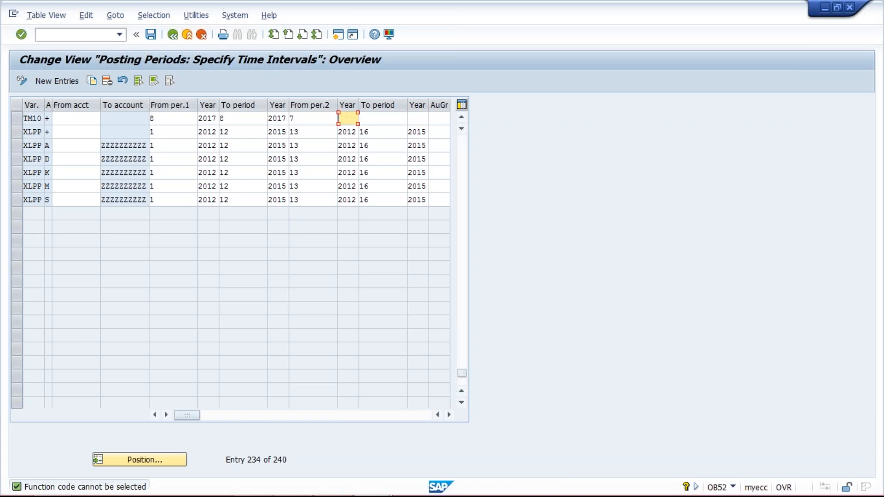
{"action": "key", "text": "shift+Tab"}
{"action": "key", "text": "Delete"}
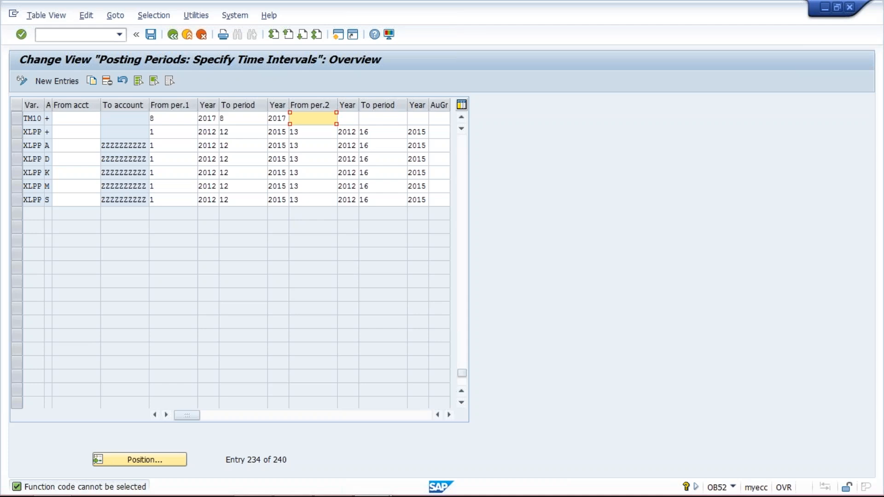
{"action": "left_click", "coordinate": [436, 119]}
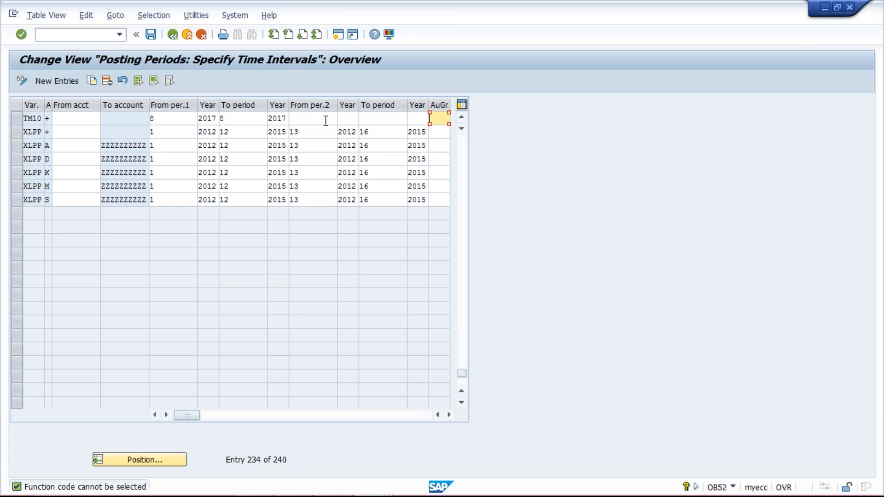
Step: Set the From period of the TM10 entry's first interval to 7
{"action": "left_click", "coordinate": [173, 117]}
{"action": "key", "text": "BackSpace"}
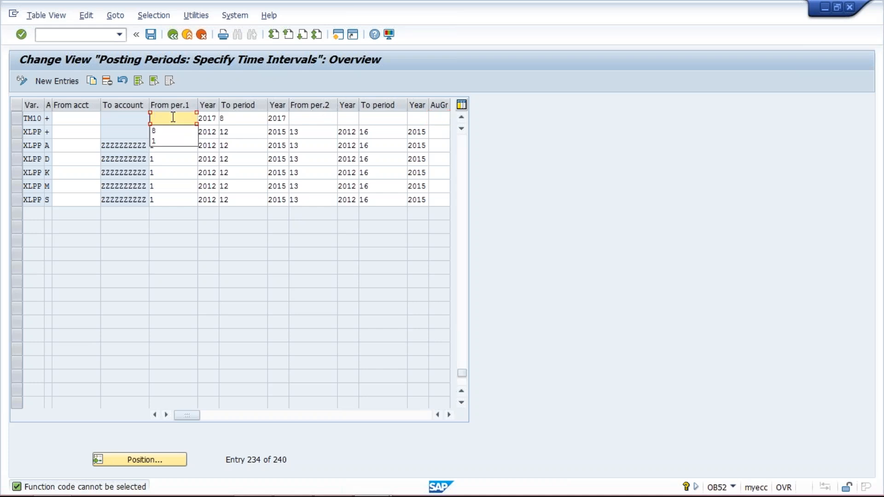
{"action": "type", "text": "7"}
{"action": "left_click", "coordinate": [243, 119]}
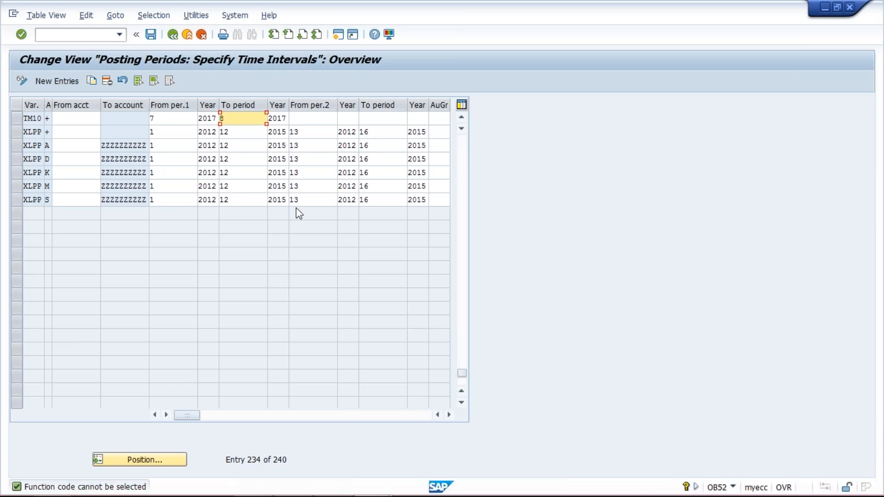
{"action": "key", "text": "alt+Tab"}
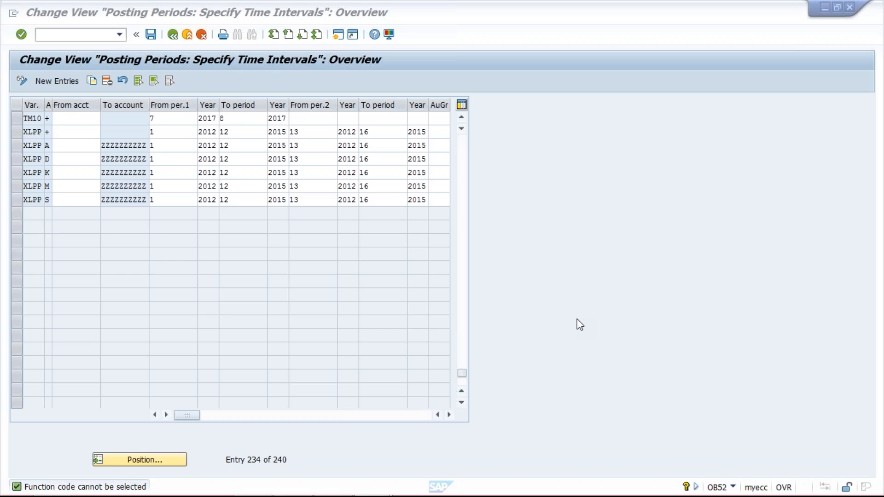
Step: Set both the From and To periods of the TM10 entry's first interval to 9
{"action": "left_click", "coordinate": [180, 123]}
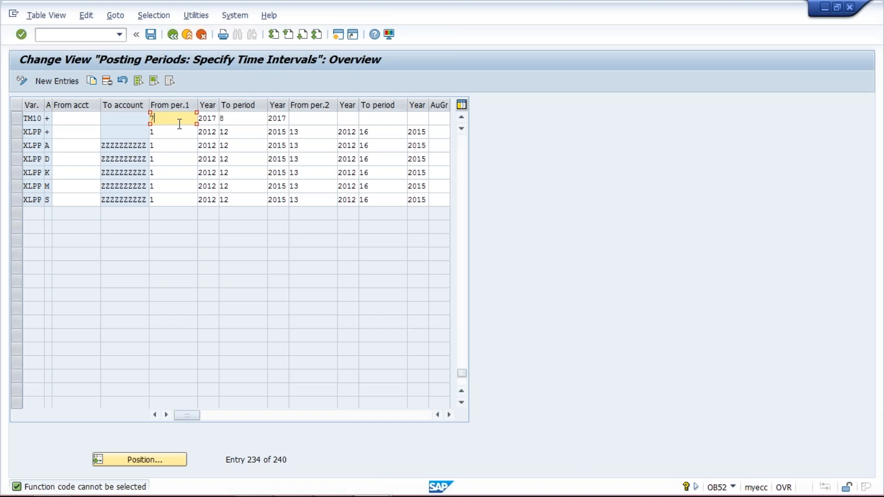
{"action": "key", "text": "BackSpace"}
{"action": "type", "text": "9"}
{"action": "key", "text": "Tab"}
{"action": "key", "text": "Tab"}
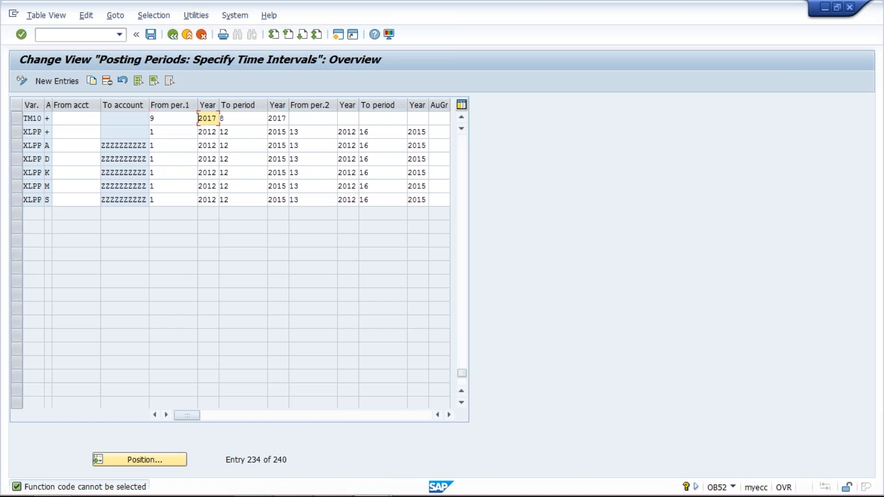
{"action": "key", "text": "BackSpace"}
{"action": "type", "text": "9"}
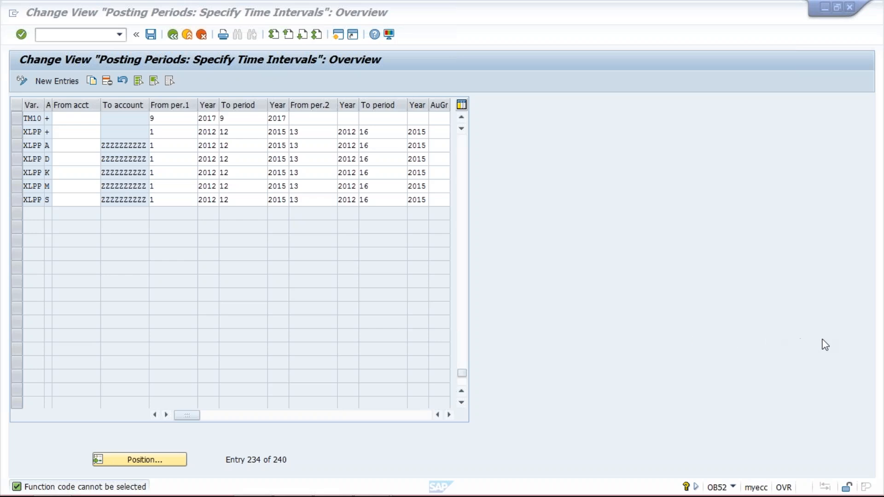
Step: Set both the From and To periods of the TM10 entry's first interval to 8
{"action": "left_click", "coordinate": [173, 119]}
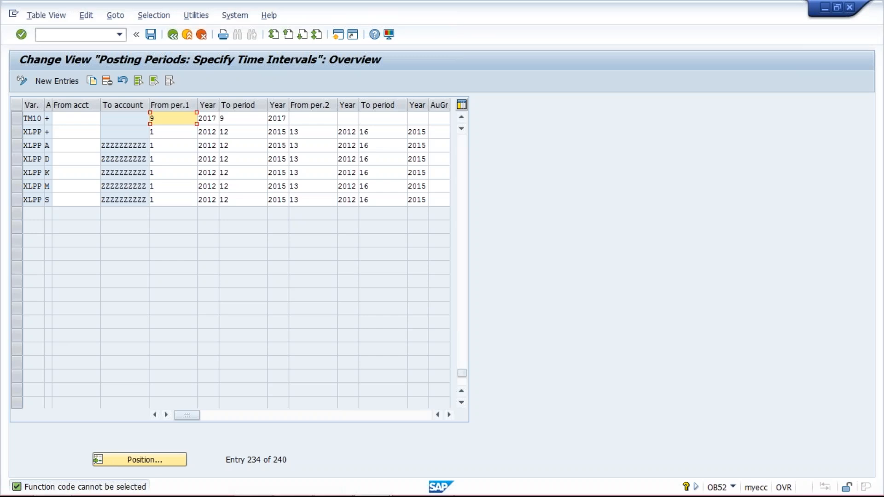
{"action": "mouse_move", "coordinate": [623, 493]}
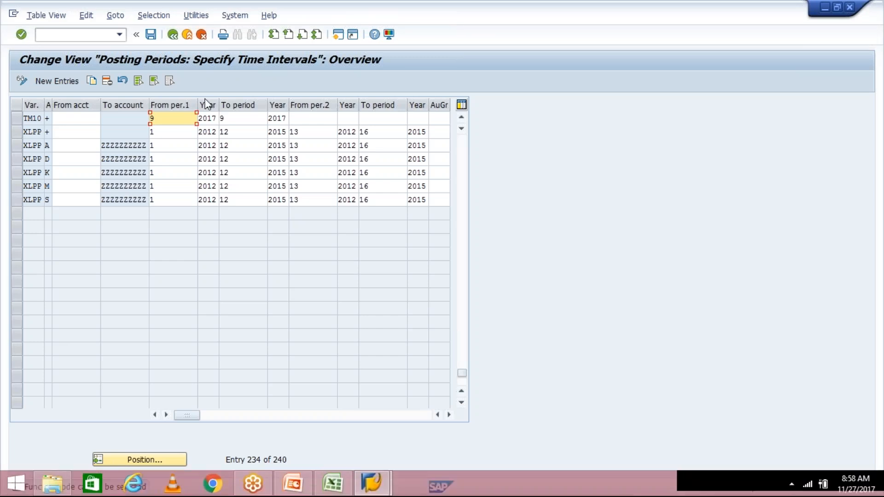
{"action": "key", "text": "BackSpace"}
{"action": "type", "text": "8"}
{"action": "key", "text": "Tab"}
{"action": "key", "text": "Delete"}
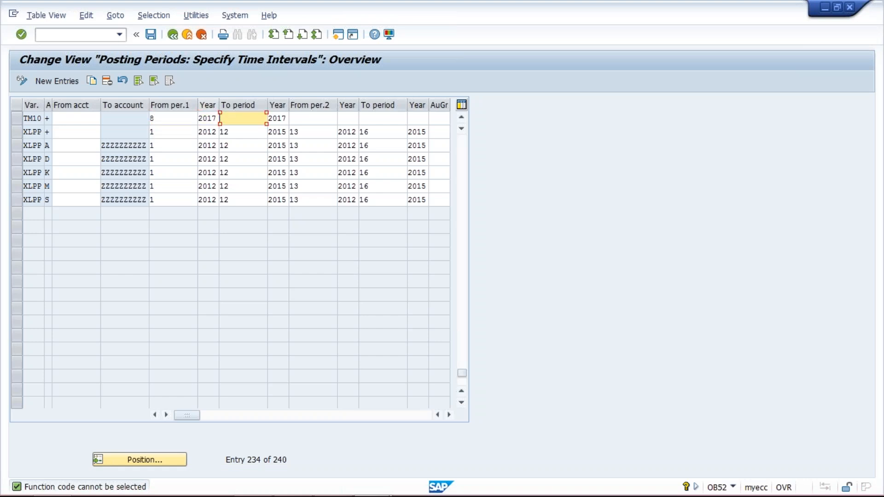
{"action": "type", "text": "8"}
{"action": "left_click", "coordinate": [165, 120]}
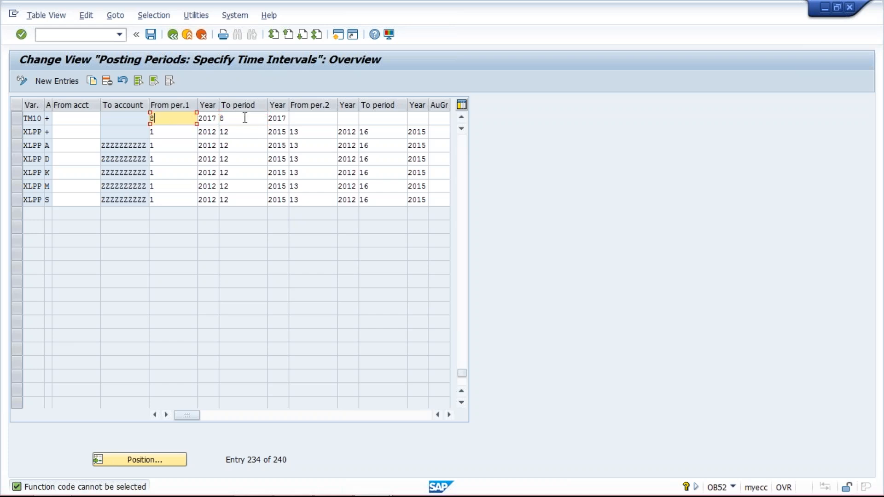
{"action": "left_click", "coordinate": [245, 118]}
{"action": "left_click", "coordinate": [179, 121]}
{"action": "left_click", "coordinate": [243, 122]}
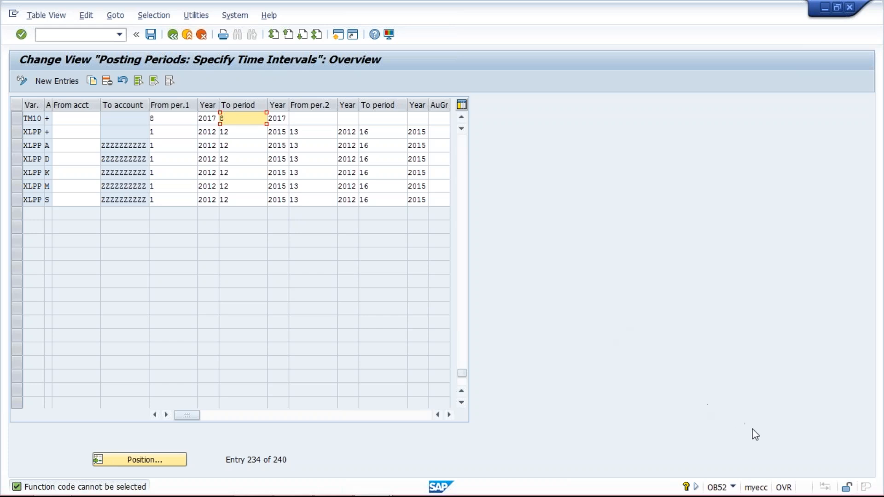
{"action": "key", "text": "alt+Tab"}
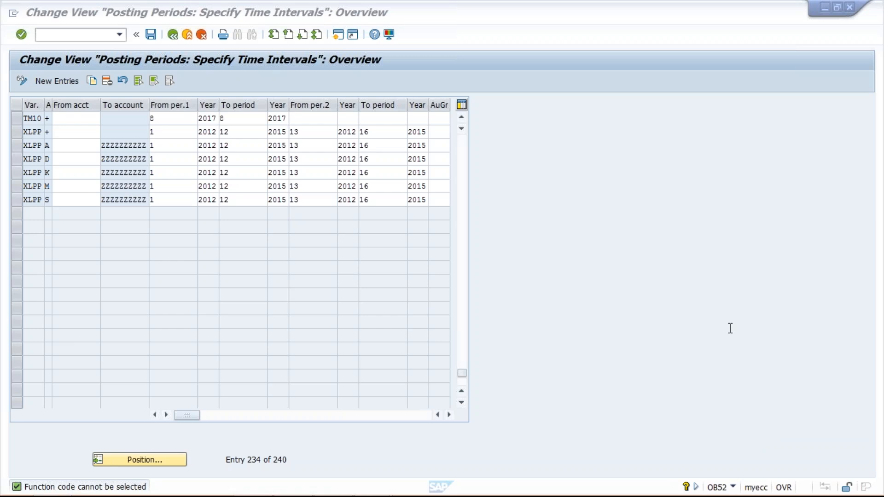
Step: Set the TM10 entry's first interval to From period 1 and To period 12, with 2018 as its end year
{"action": "left_click", "coordinate": [170, 116]}
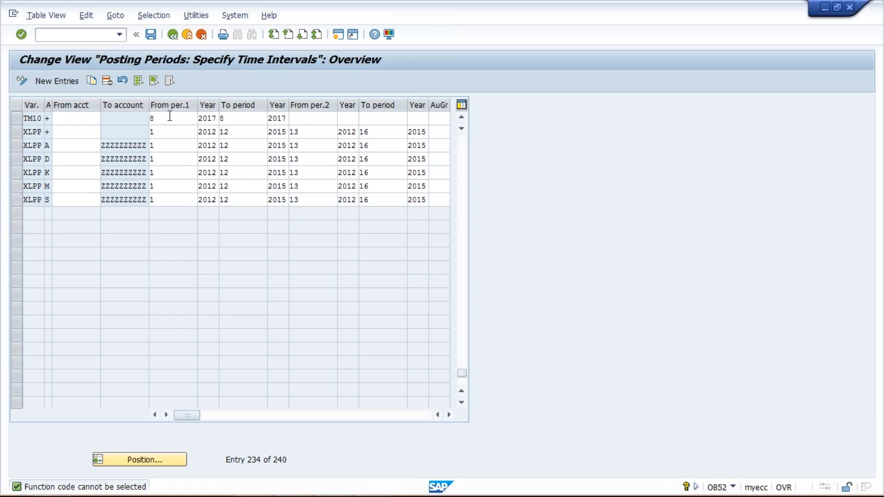
{"action": "key", "text": "BackSpace"}
{"action": "type", "text": "1"}
{"action": "key", "text": "Tab"}
{"action": "key", "text": "Delete"}
{"action": "type", "text": "12"}
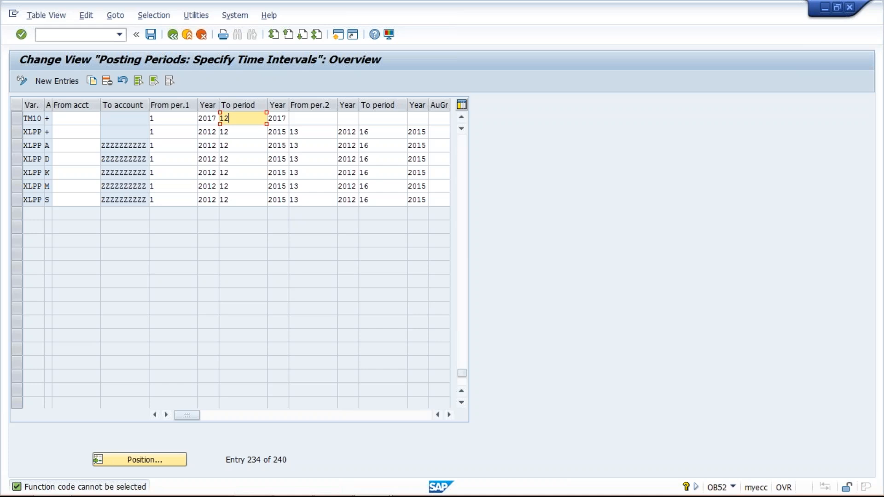
{"action": "left_click", "coordinate": [285, 118]}
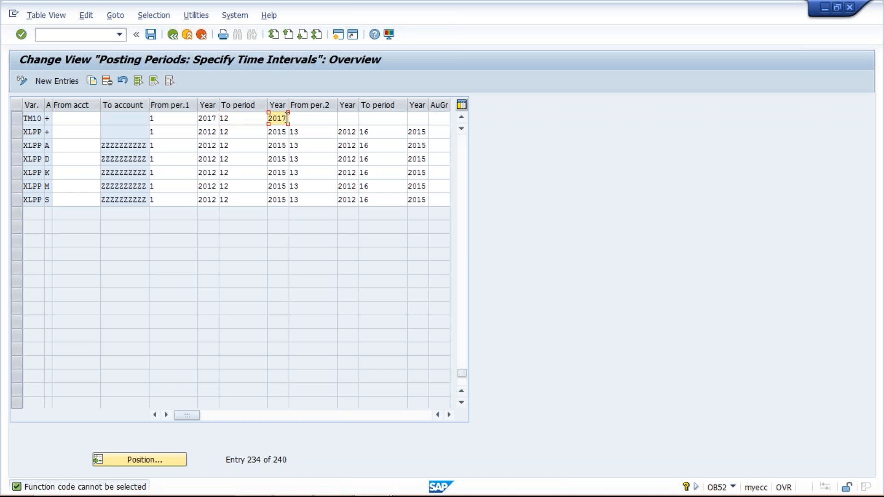
{"action": "type", "text": "8"}
{"action": "left_click", "coordinate": [175, 118]}
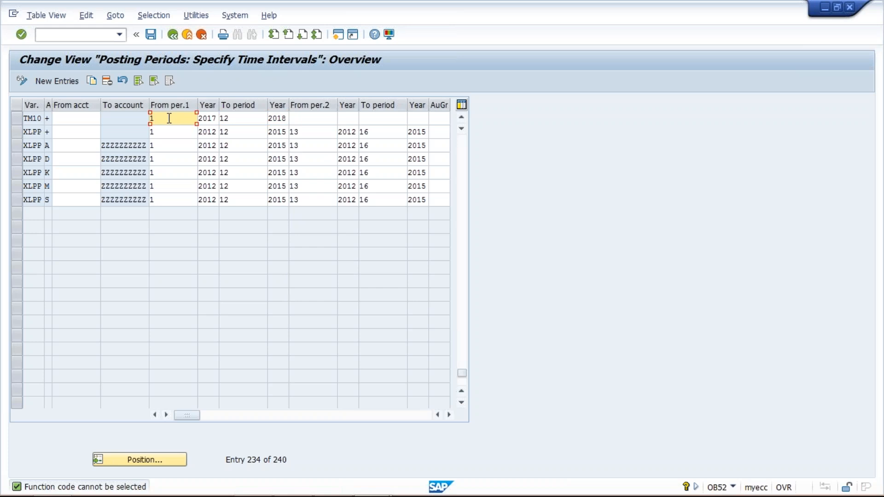
{"action": "left_click", "coordinate": [305, 118]}
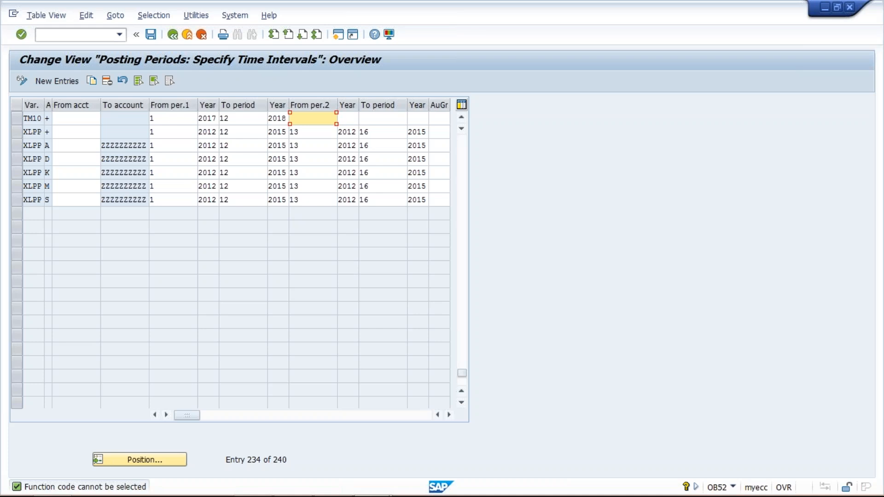
Step: Return the TM10 entry's first interval to From period 8 and To period 8, with 2017 as its end year
{"action": "left_click", "coordinate": [177, 119]}
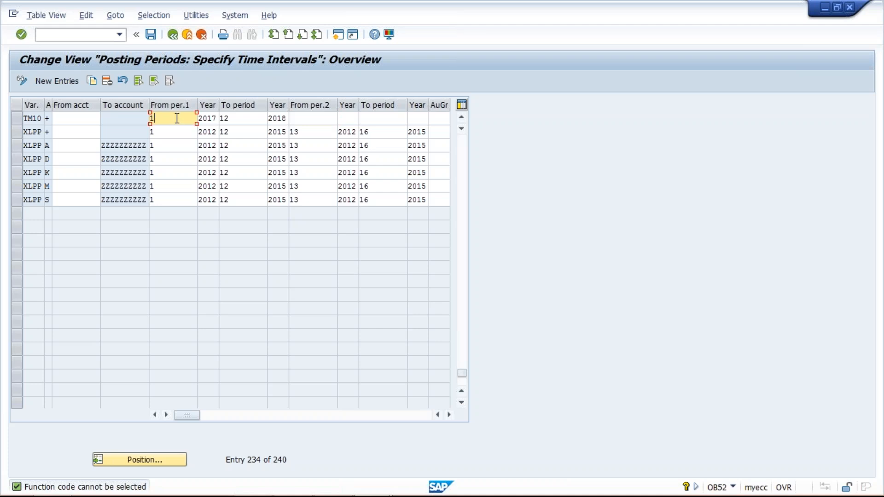
{"action": "key", "text": "BackSpace"}
{"action": "type", "text": "8"}
{"action": "key", "text": "Tab"}
{"action": "key", "text": "Tab"}
{"action": "key", "text": "BackSpace"}
{"action": "key", "text": "BackSpace"}
{"action": "type", "text": "8"}
{"action": "key", "text": "Tab"}
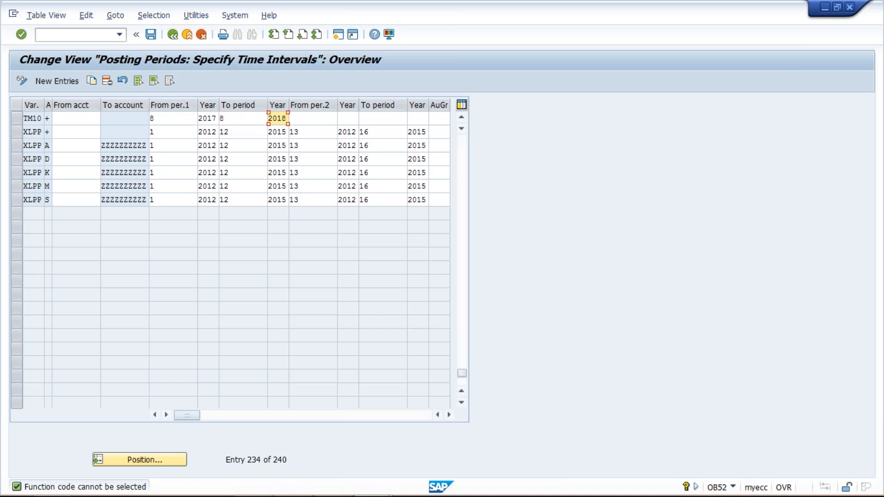
{"action": "key", "text": "BackSpace"}
{"action": "type", "text": "7"}
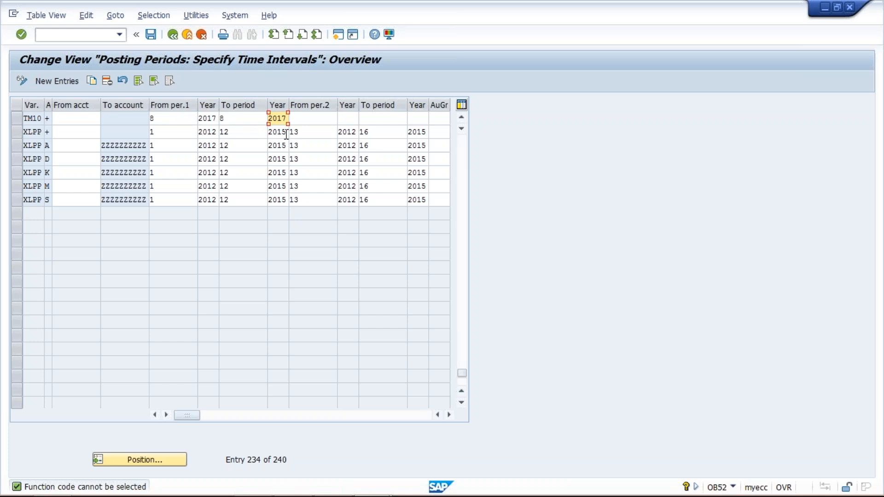